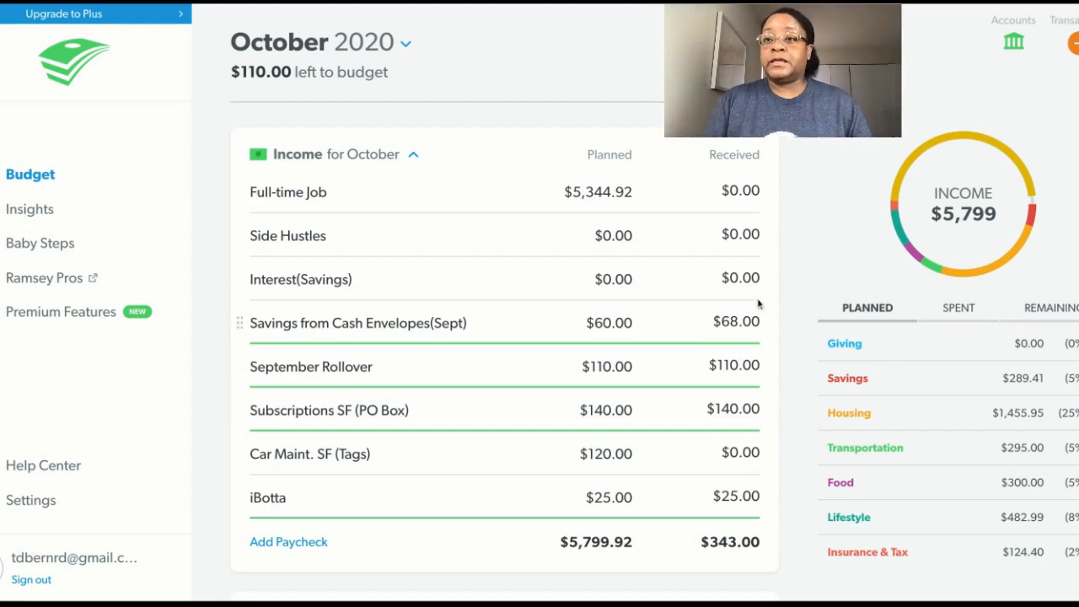
Show the new transactions and track the September 30 job income under Full-time Job in the October income.
{"action": "left_click", "coordinate": [1074, 45]}
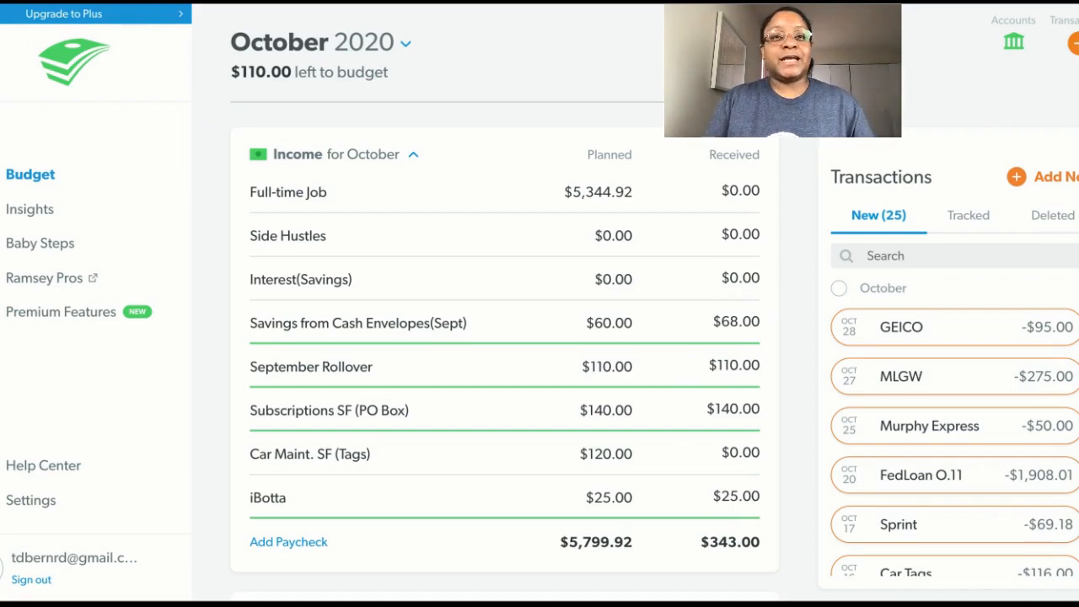
{"action": "scroll", "coordinate": [954, 404], "scroll_direction": "down", "scroll_amount": 8}
{"action": "scroll", "coordinate": [954, 405], "scroll_direction": "down", "scroll_amount": 3}
{"action": "scroll", "coordinate": [954, 405], "scroll_direction": "down", "scroll_amount": 8}
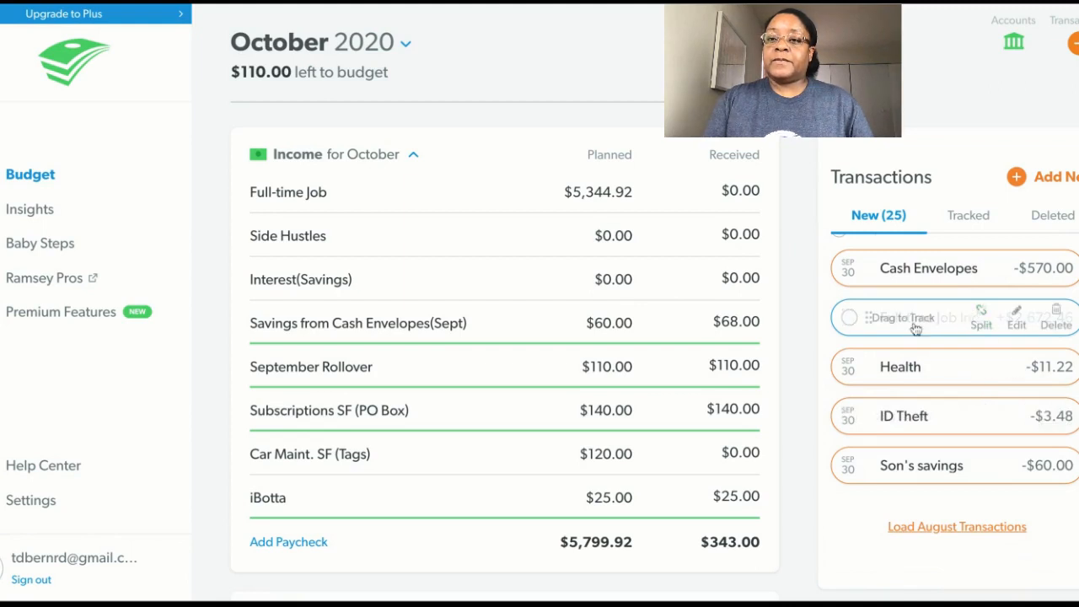
{"action": "left_click_drag", "start_coordinate": [926, 324], "coordinate": [576, 197]}
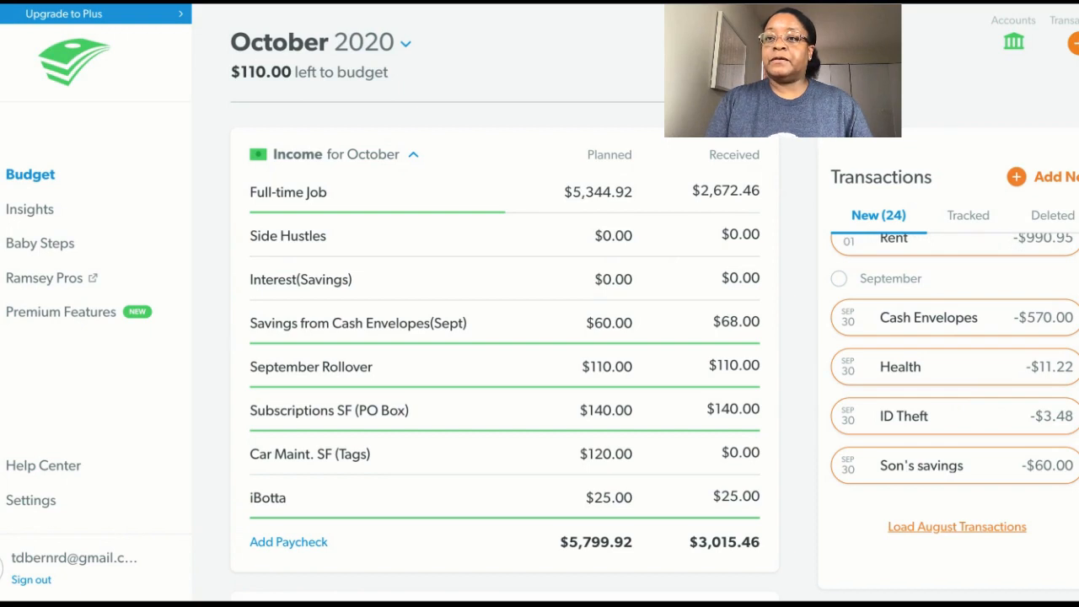
Track the Health transaction under Health Insurance and the ID Theft transaction under Identity Theft in the Insurance & Tax group.
{"action": "scroll", "coordinate": [504, 347], "scroll_direction": "down", "scroll_amount": 10}
{"action": "scroll", "coordinate": [504, 352], "scroll_direction": "down", "scroll_amount": 7}
{"action": "scroll", "coordinate": [504, 350], "scroll_direction": "up", "scroll_amount": 2}
{"action": "scroll", "coordinate": [504, 351], "scroll_direction": "down", "scroll_amount": 6}
{"action": "scroll", "coordinate": [504, 350], "scroll_direction": "down", "scroll_amount": 5}
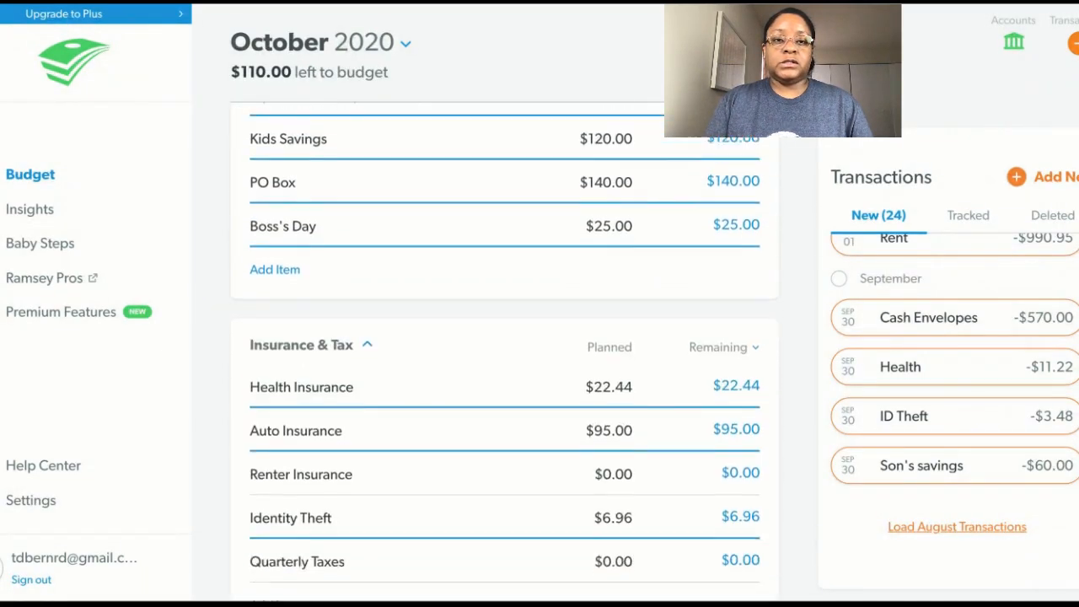
{"action": "scroll", "coordinate": [504, 350], "scroll_direction": "down", "scroll_amount": 1}
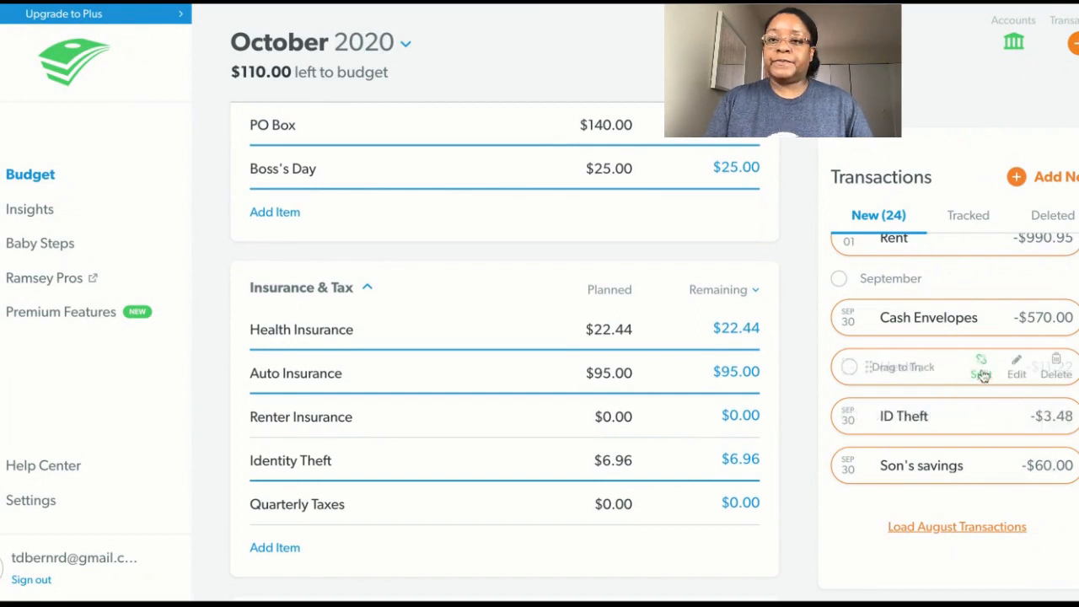
{"action": "mouse_move", "coordinate": [982, 376]}
{"action": "left_mouse_down"}
{"action": "mouse_move", "coordinate": [898, 354]}
{"action": "mouse_move", "coordinate": [669, 349]}
{"action": "mouse_move", "coordinate": [616, 335]}
{"action": "left_mouse_up"}
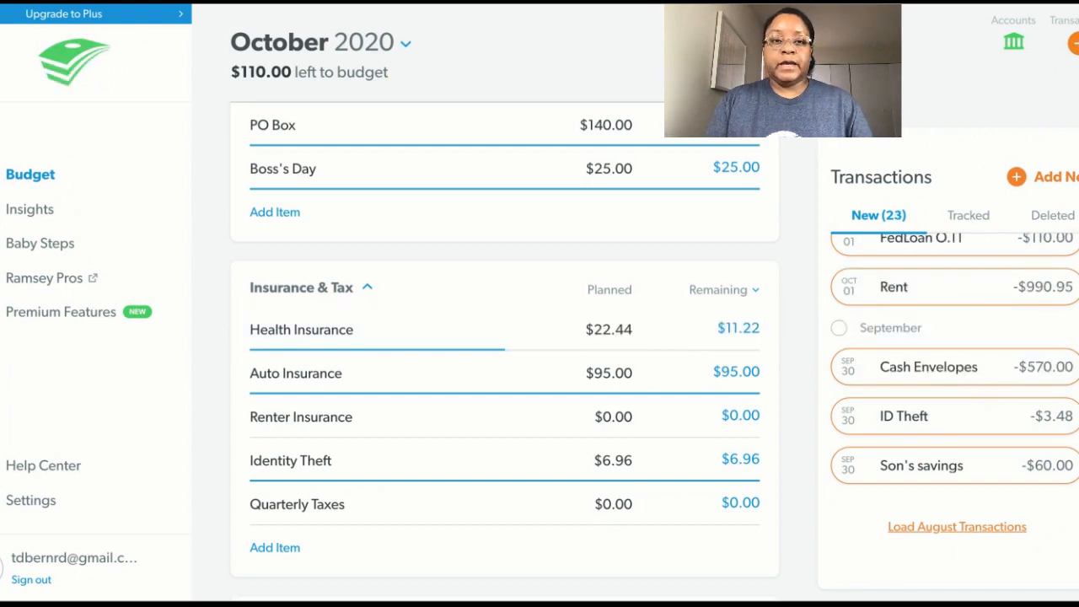
{"action": "left_click_drag", "start_coordinate": [932, 430], "coordinate": [518, 462]}
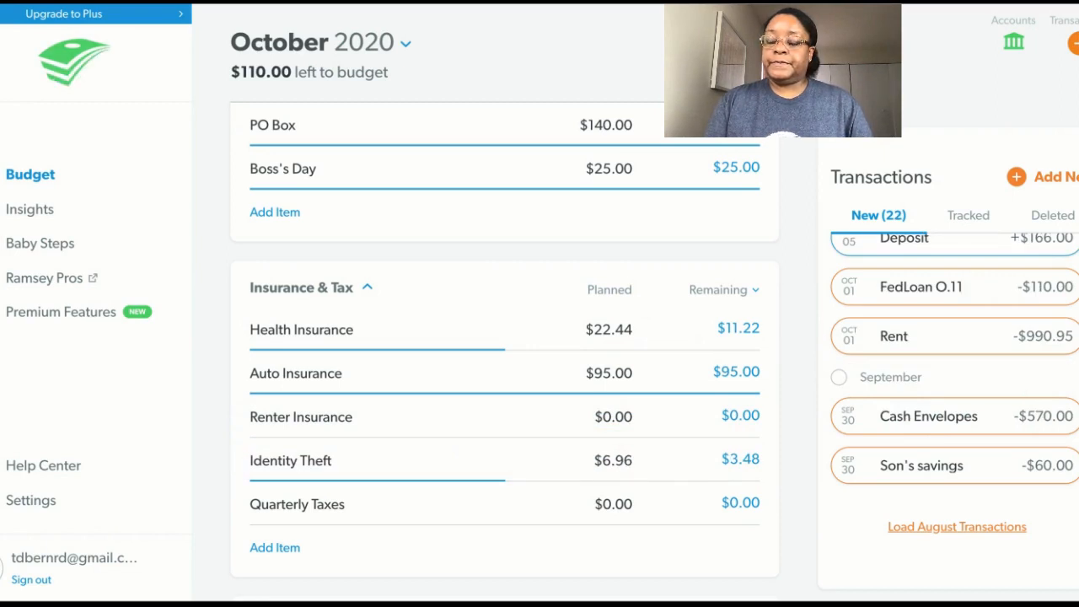
Track the Son's savings transaction under Kids Savings in the Lifestyle group.
{"action": "scroll", "coordinate": [954, 404], "scroll_direction": "up", "scroll_amount": 2}
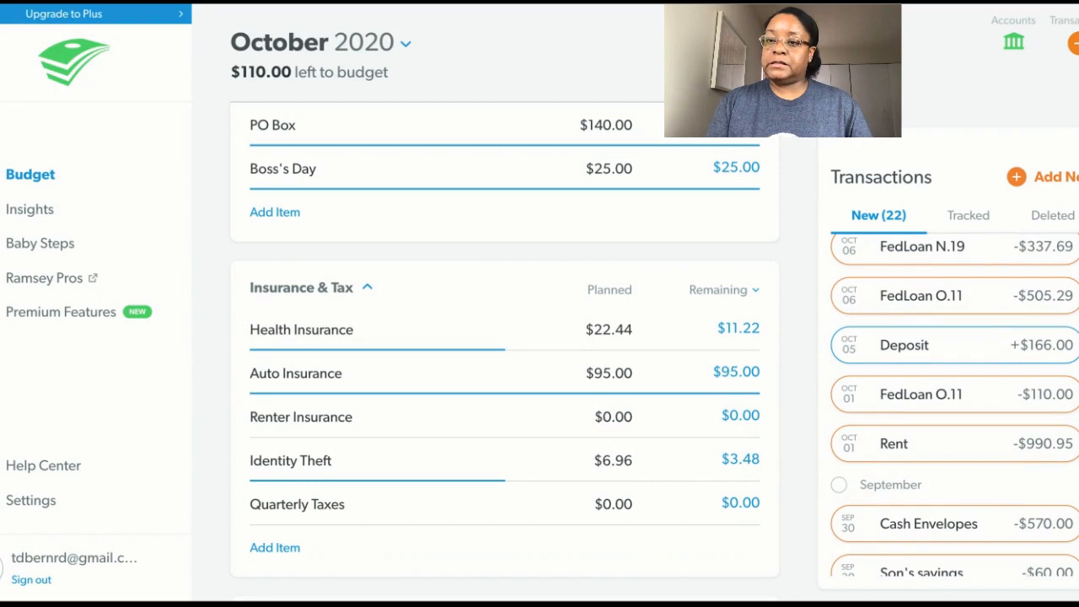
{"action": "scroll", "coordinate": [954, 405], "scroll_direction": "down", "scroll_amount": 2}
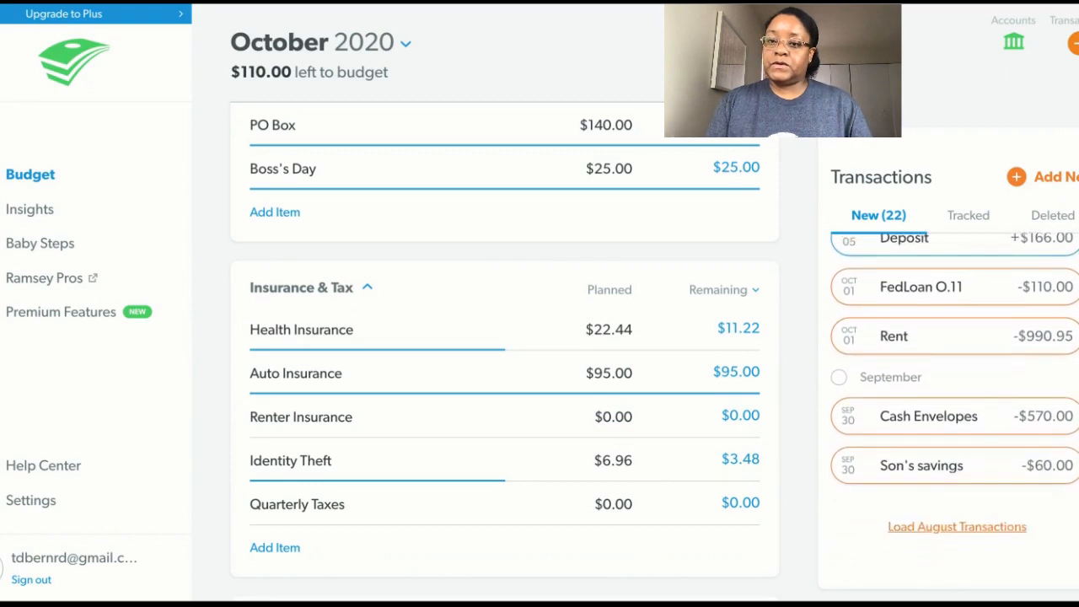
{"action": "scroll", "coordinate": [504, 357], "scroll_direction": "up", "scroll_amount": 5}
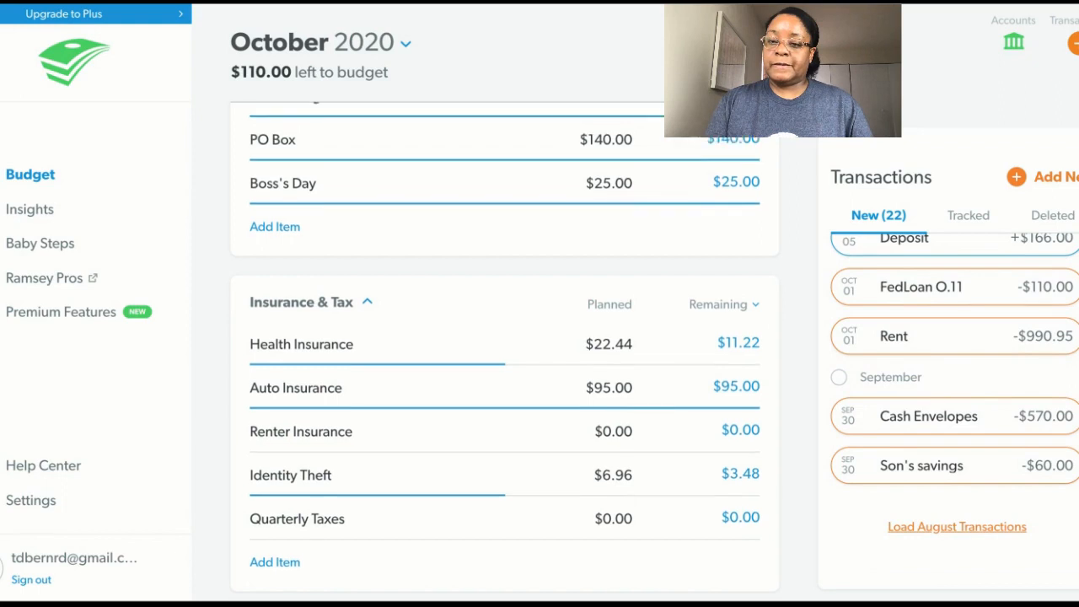
{"action": "scroll", "coordinate": [504, 358], "scroll_direction": "down", "scroll_amount": 2}
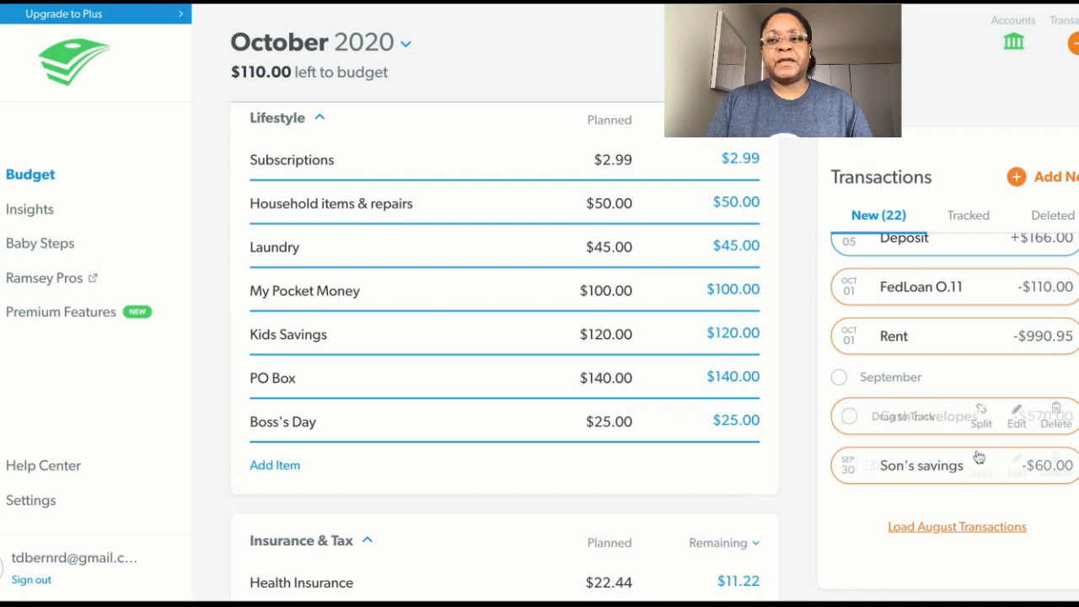
{"action": "mouse_move", "coordinate": [967, 469]}
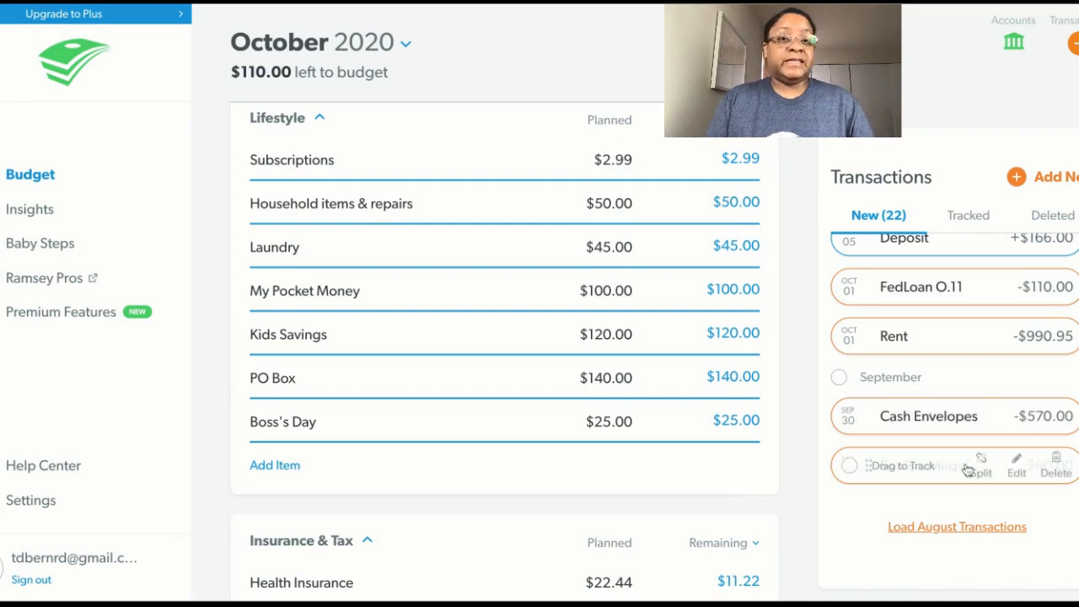
{"action": "left_click_drag", "start_coordinate": [891, 460], "coordinate": [479, 334]}
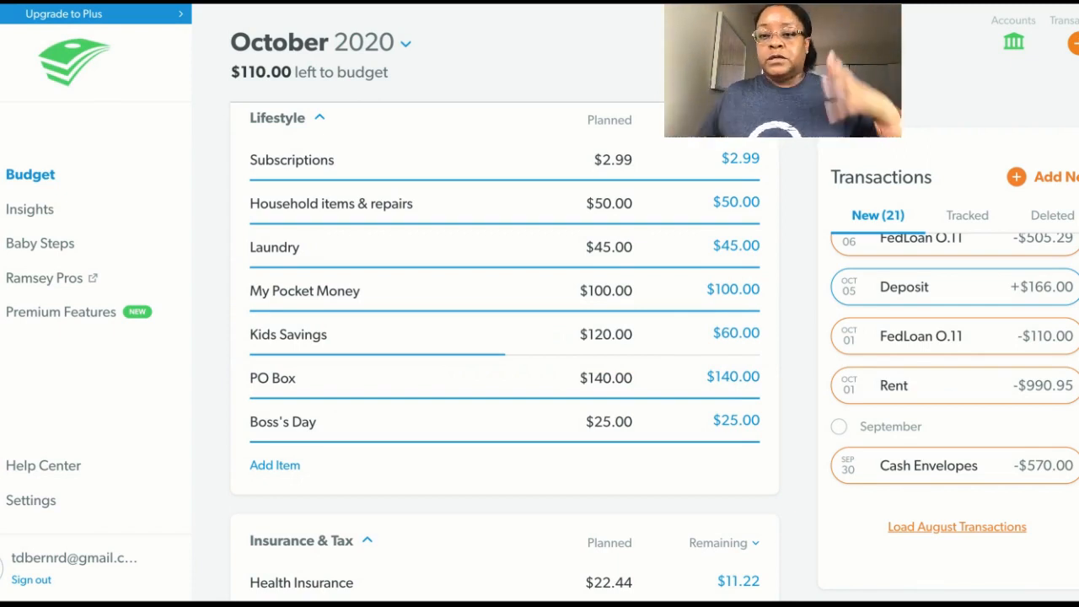
Edit the September 30 Cash Envelopes transaction and assign Groceries as its first budget item.
{"action": "mouse_move", "coordinate": [1016, 481]}
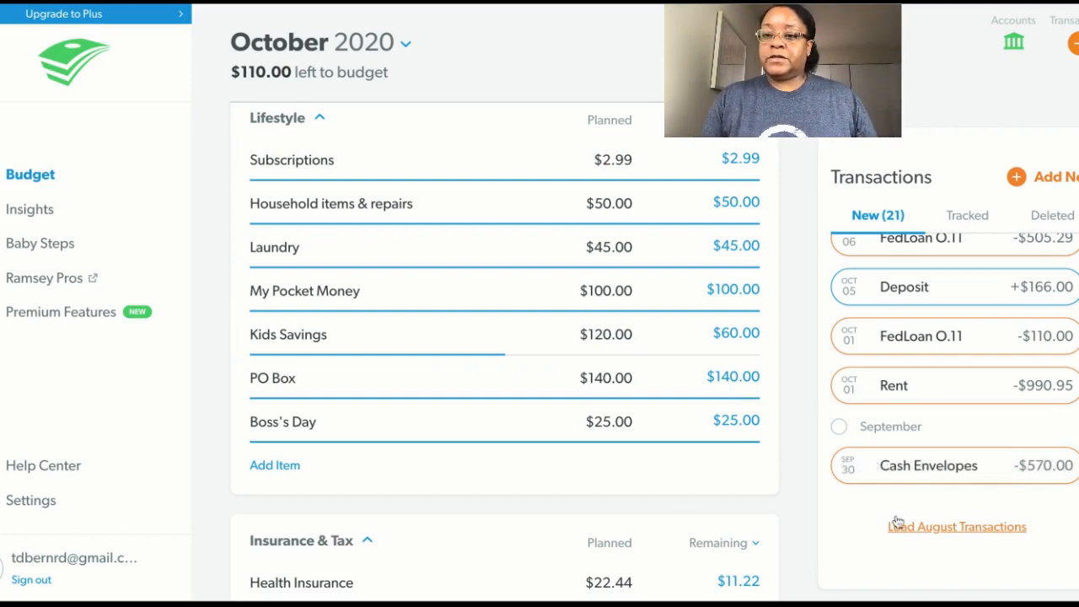
{"action": "left_click", "coordinate": [1015, 472]}
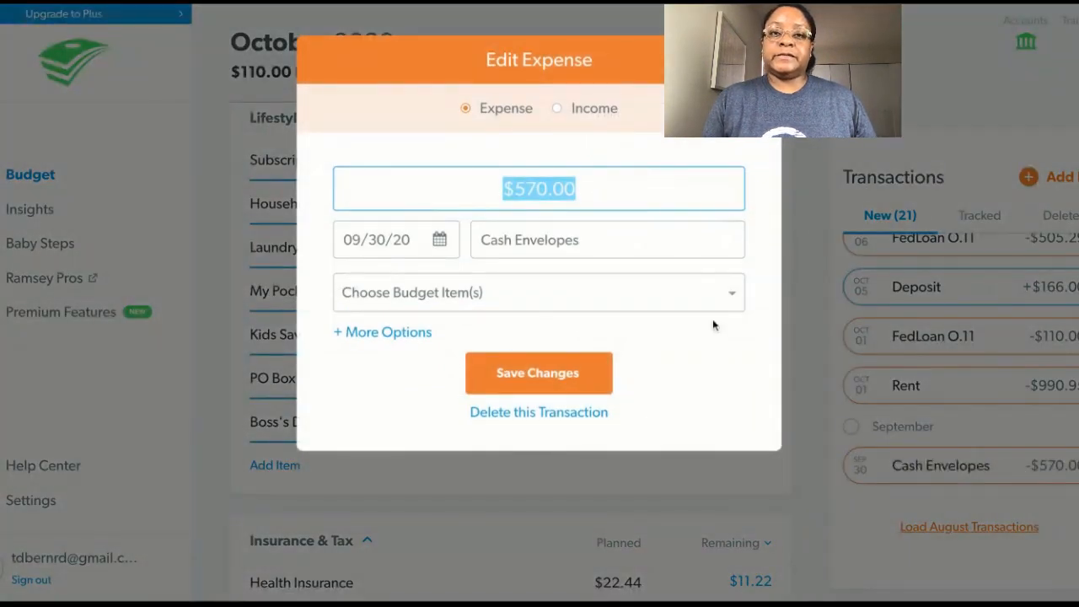
{"action": "left_click", "coordinate": [734, 298]}
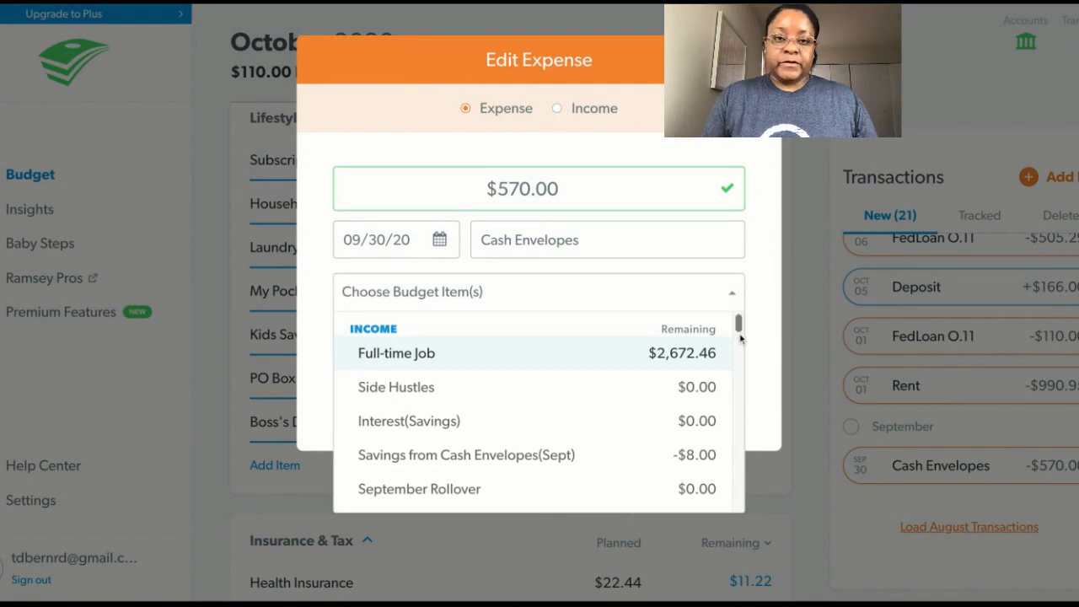
{"action": "left_click_drag", "start_coordinate": [740, 338], "coordinate": [739, 435]}
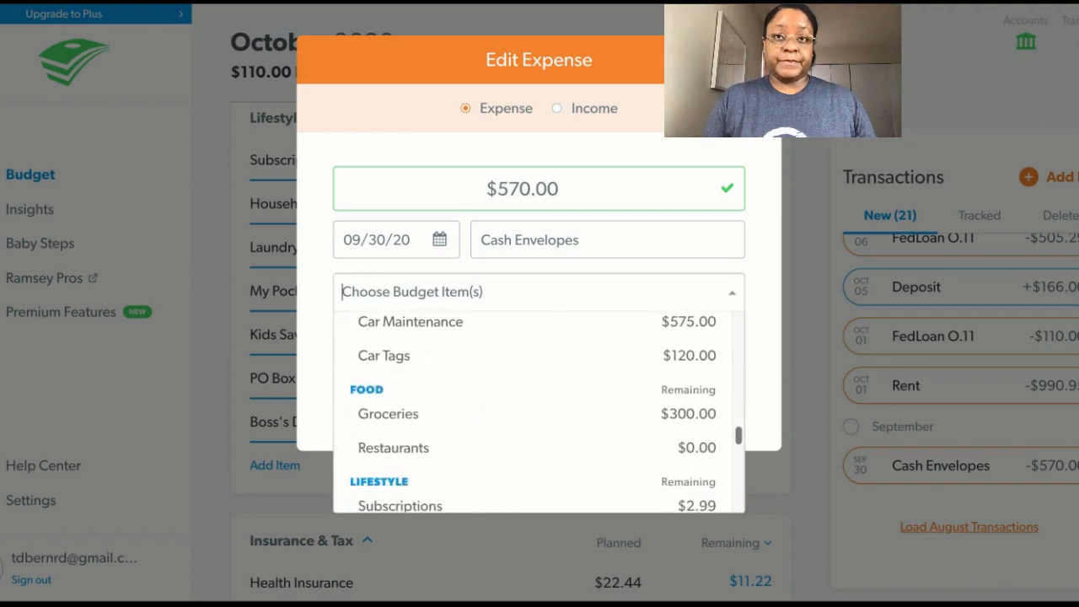
{"action": "left_click", "coordinate": [415, 422]}
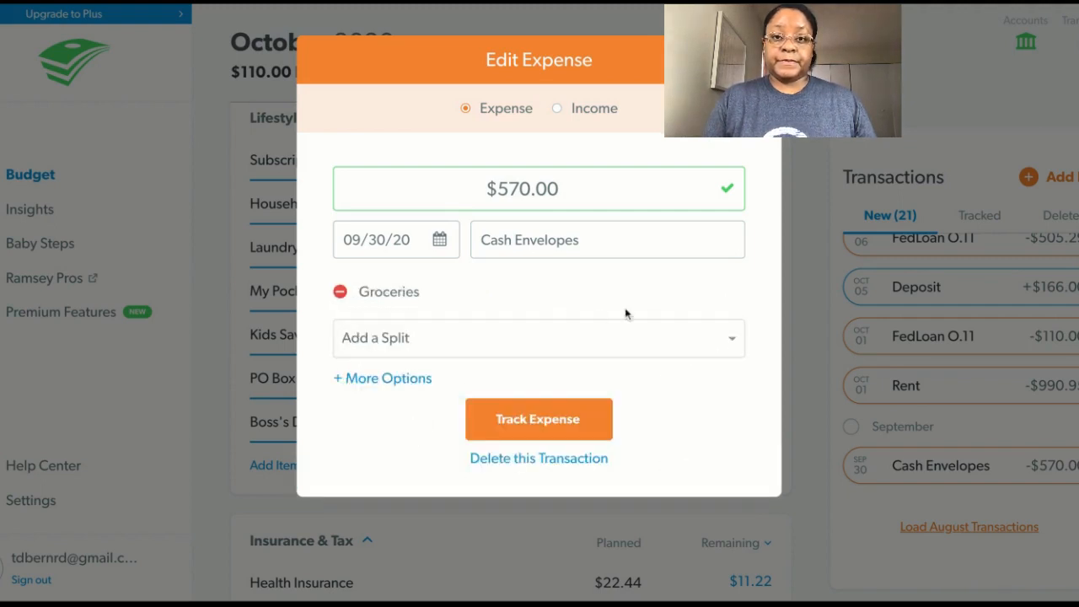
Add Car Maintenance from the Transportation group as a split of the Cash Envelopes expense.
{"action": "left_click", "coordinate": [742, 340]}
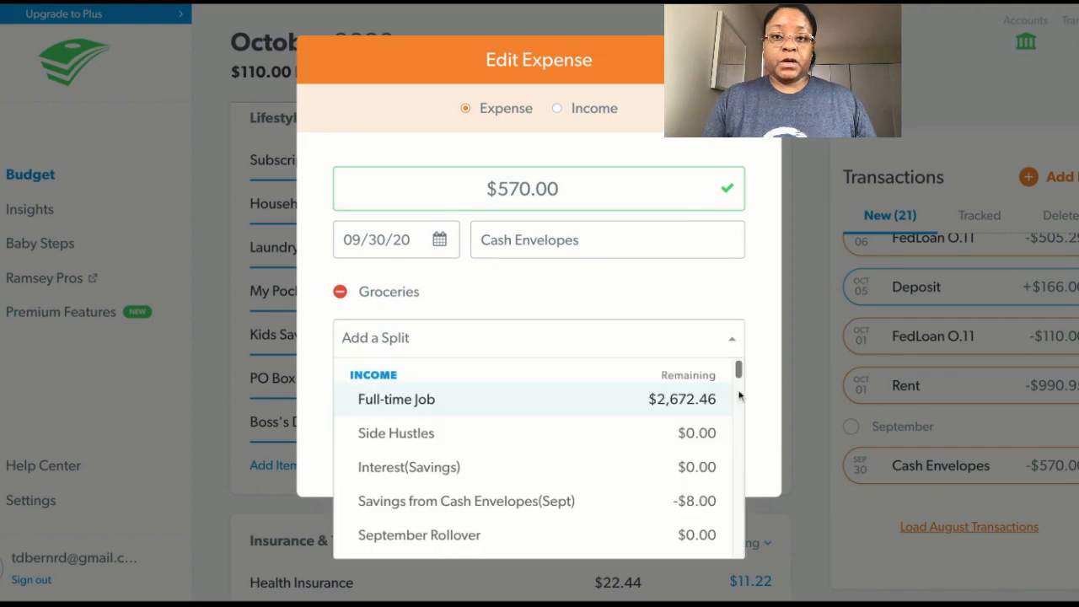
{"action": "scroll", "coordinate": [739, 377], "scroll_direction": "down", "scroll_amount": 8}
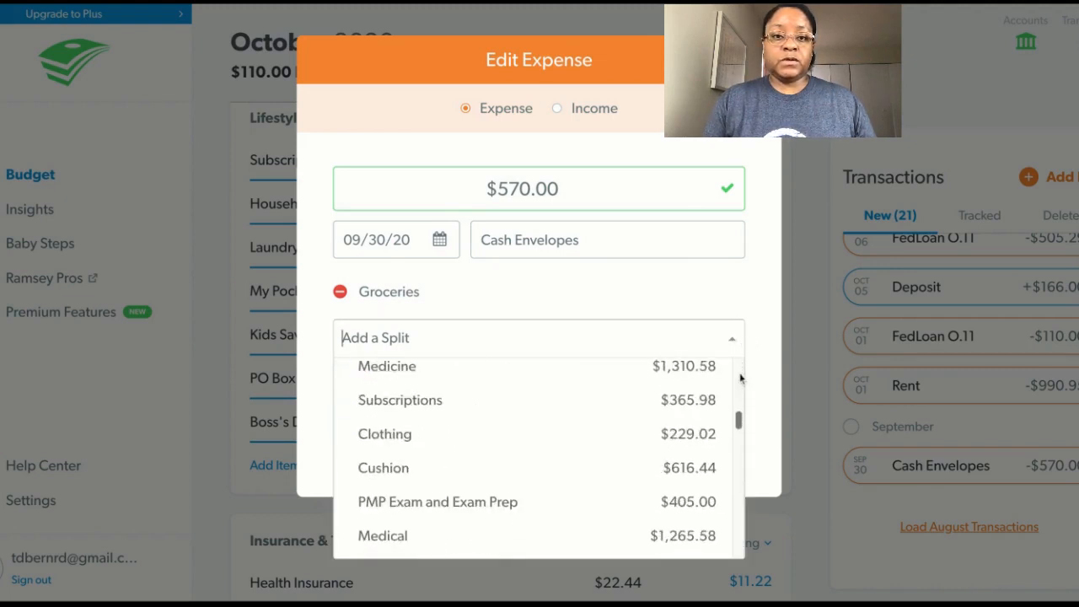
{"action": "scroll", "coordinate": [739, 379], "scroll_direction": "down", "scroll_amount": 5}
{"action": "scroll", "coordinate": [539, 455], "scroll_direction": "down", "scroll_amount": 4}
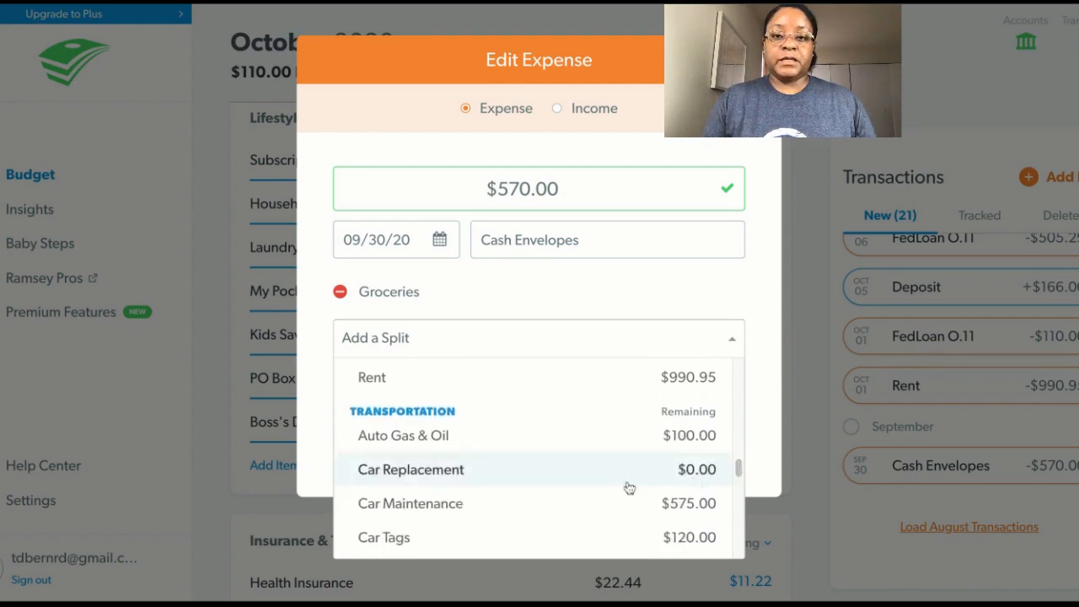
{"action": "left_click", "coordinate": [531, 506]}
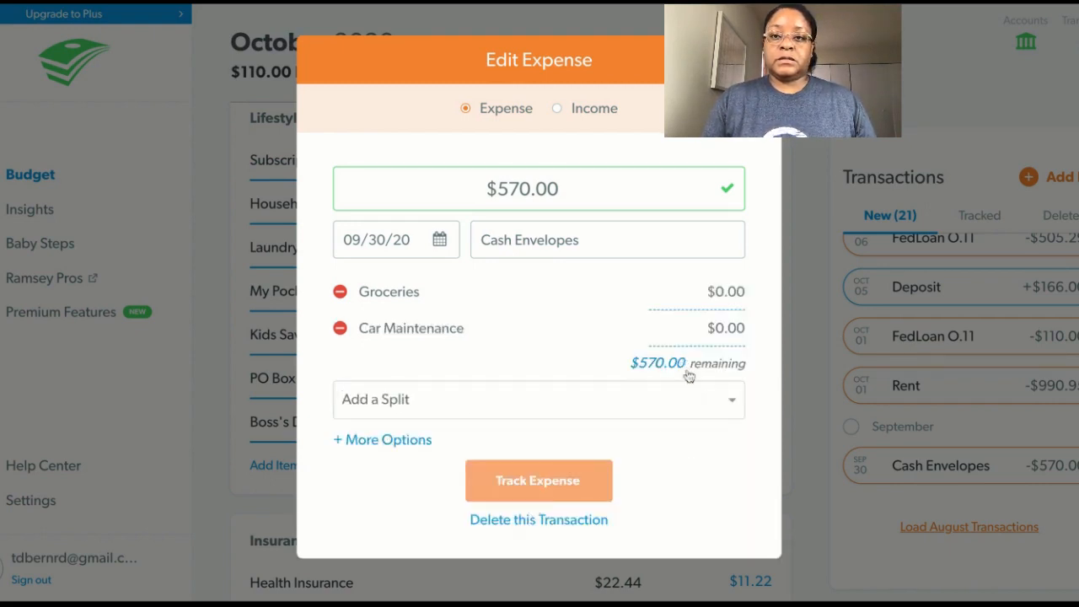
Add Household items & repairs from the Lifestyle group as a split of the Cash Envelopes expense.
{"action": "left_click", "coordinate": [732, 407]}
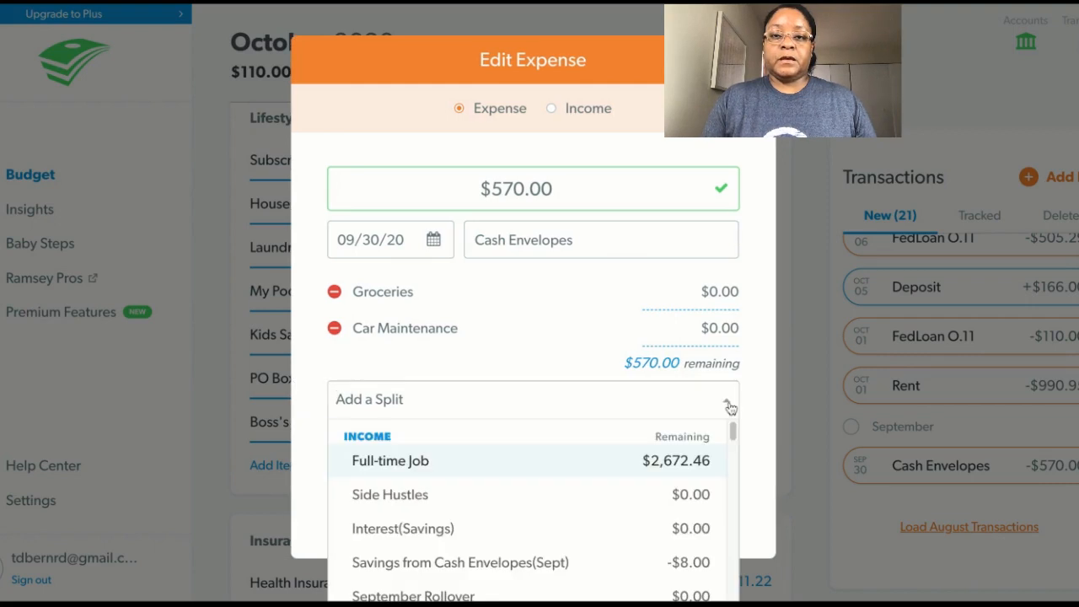
{"action": "scroll", "coordinate": [733, 431], "scroll_direction": "down", "scroll_amount": 5}
{"action": "scroll", "coordinate": [733, 434], "scroll_direction": "down", "scroll_amount": 10}
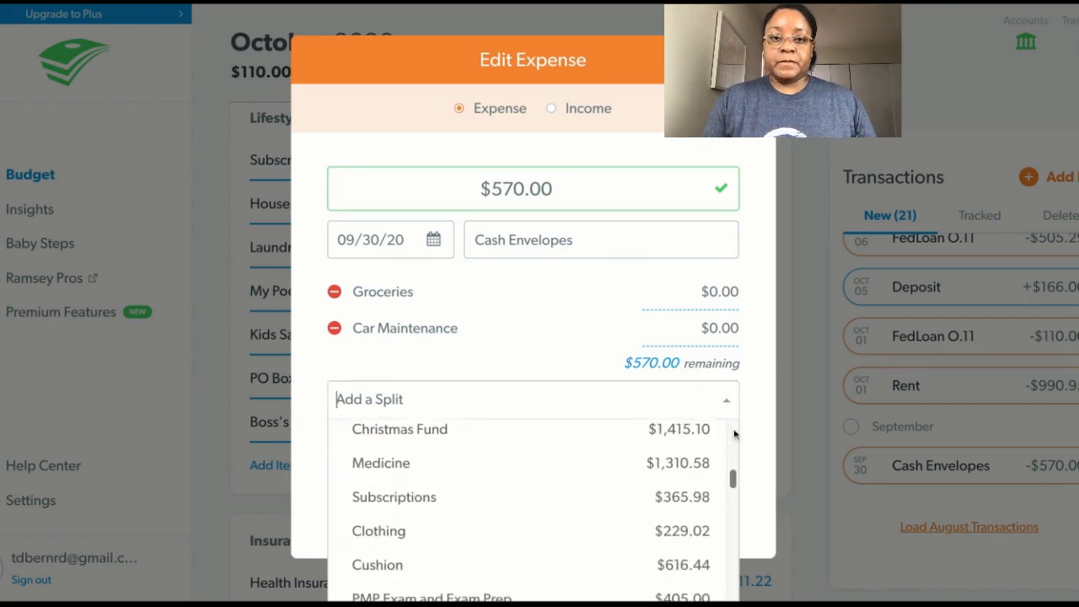
{"action": "scroll", "coordinate": [733, 434], "scroll_direction": "down", "scroll_amount": 8}
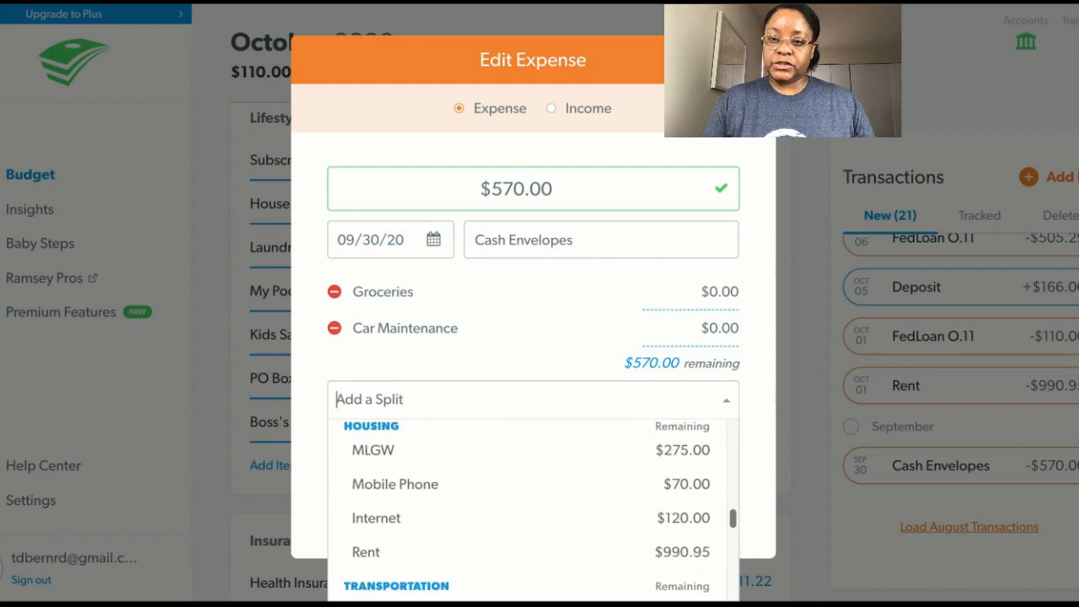
{"action": "scroll", "coordinate": [733, 434], "scroll_direction": "down", "scroll_amount": 2}
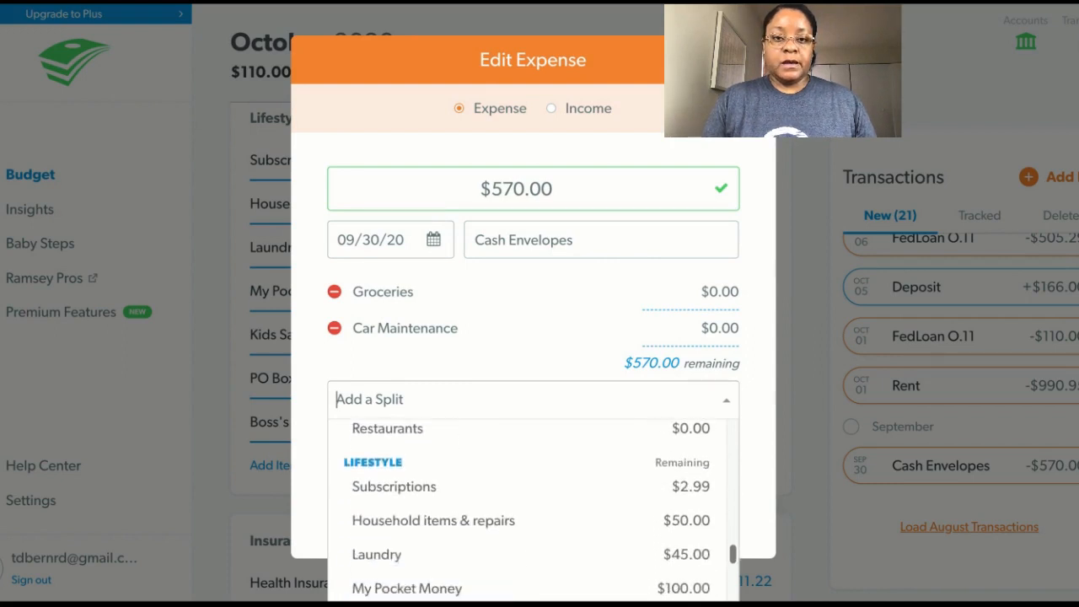
{"action": "left_click", "coordinate": [551, 520]}
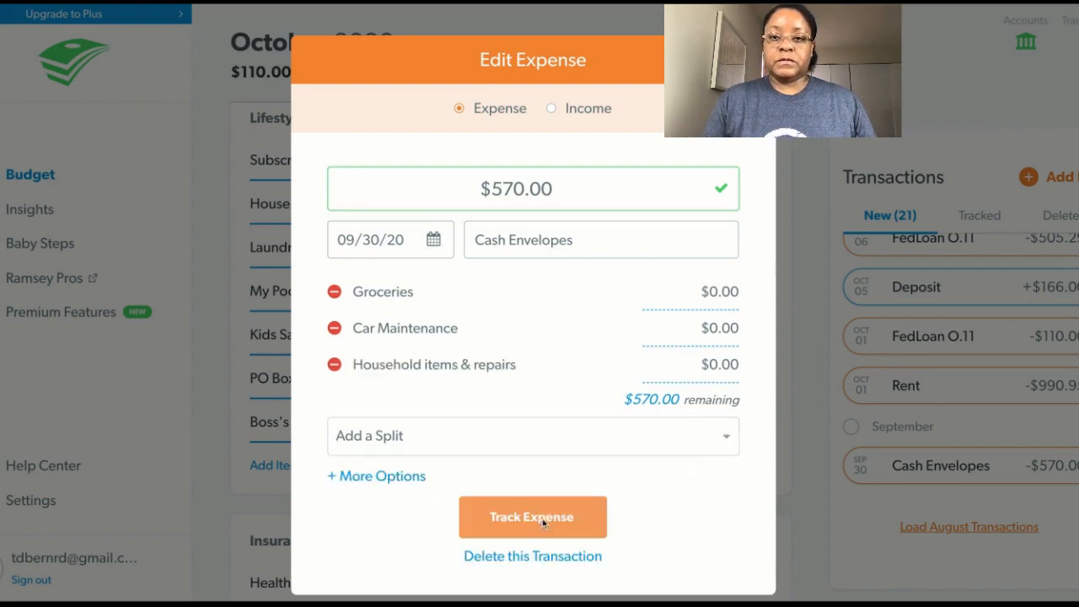
Add Laundry from the Lifestyle group as a split of the Cash Envelopes expense.
{"action": "left_click", "coordinate": [727, 440]}
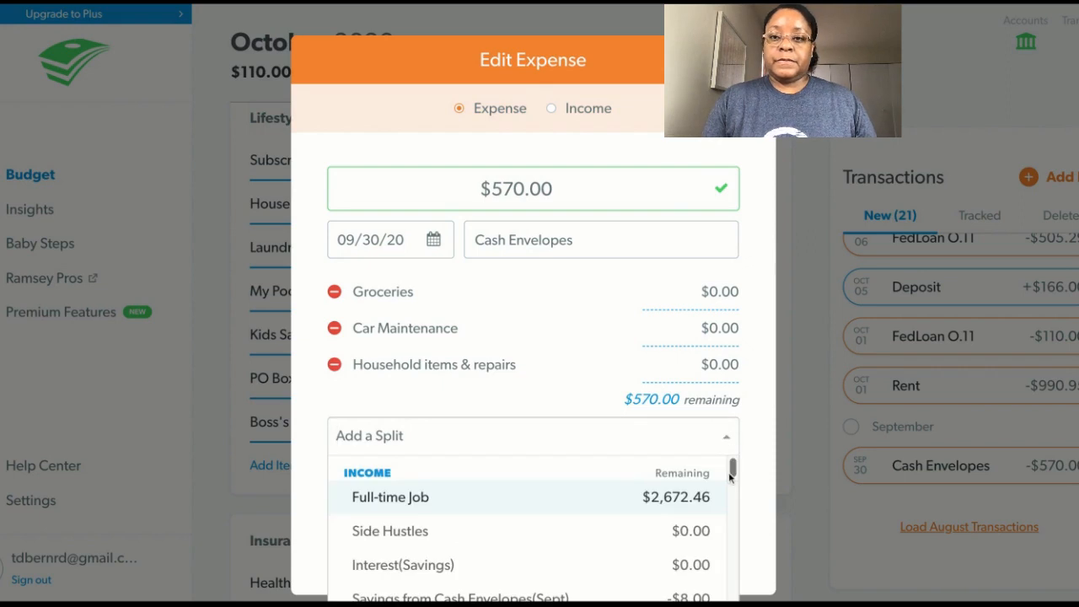
{"action": "left_click_drag", "start_coordinate": [733, 471], "coordinate": [733, 594]}
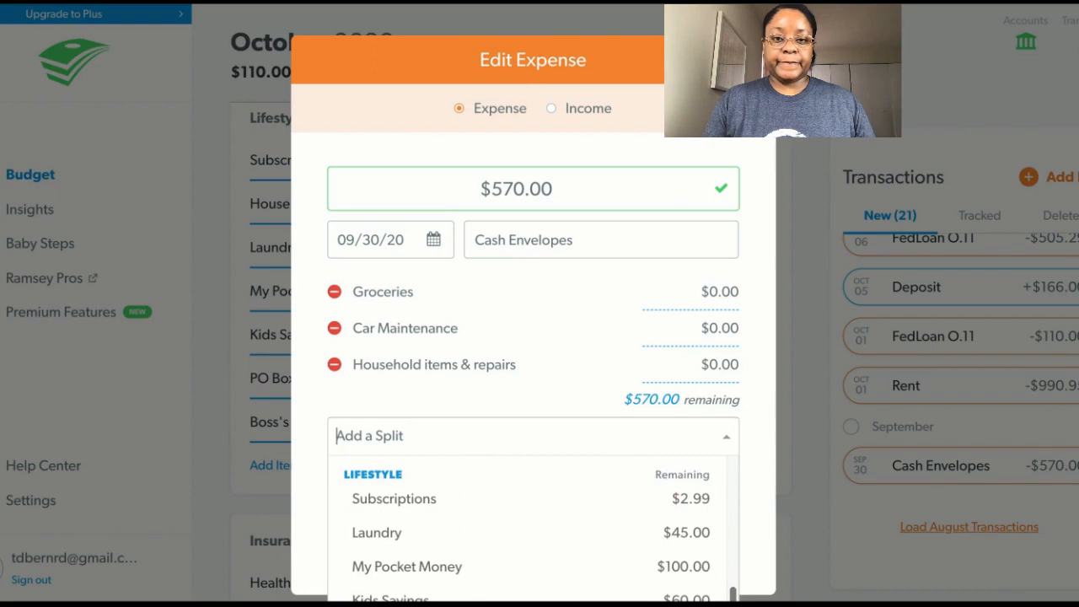
{"action": "left_click", "coordinate": [453, 539]}
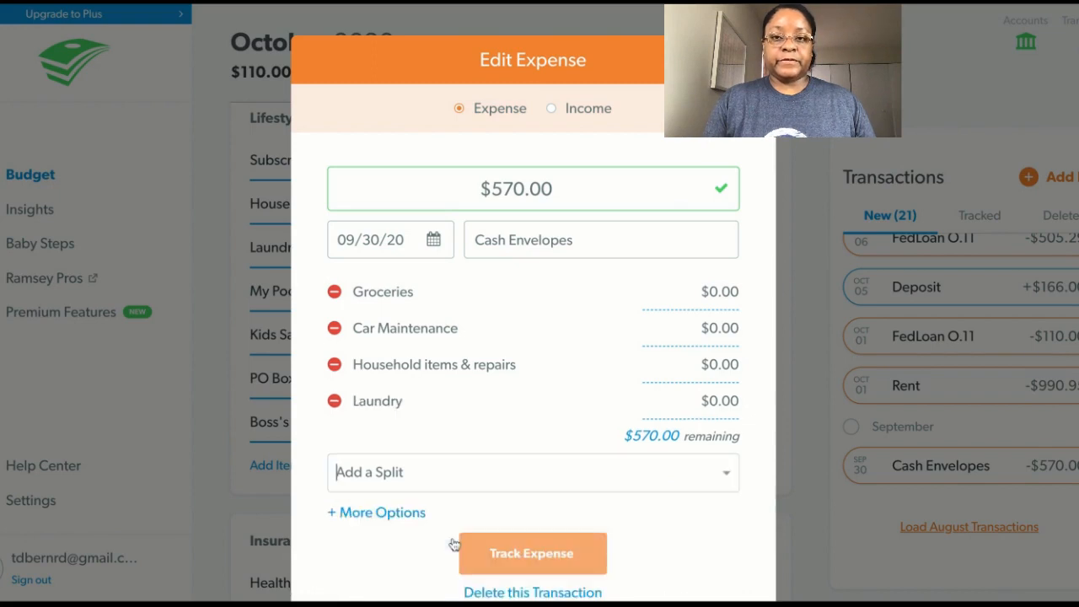
{"action": "left_click", "coordinate": [729, 472]}
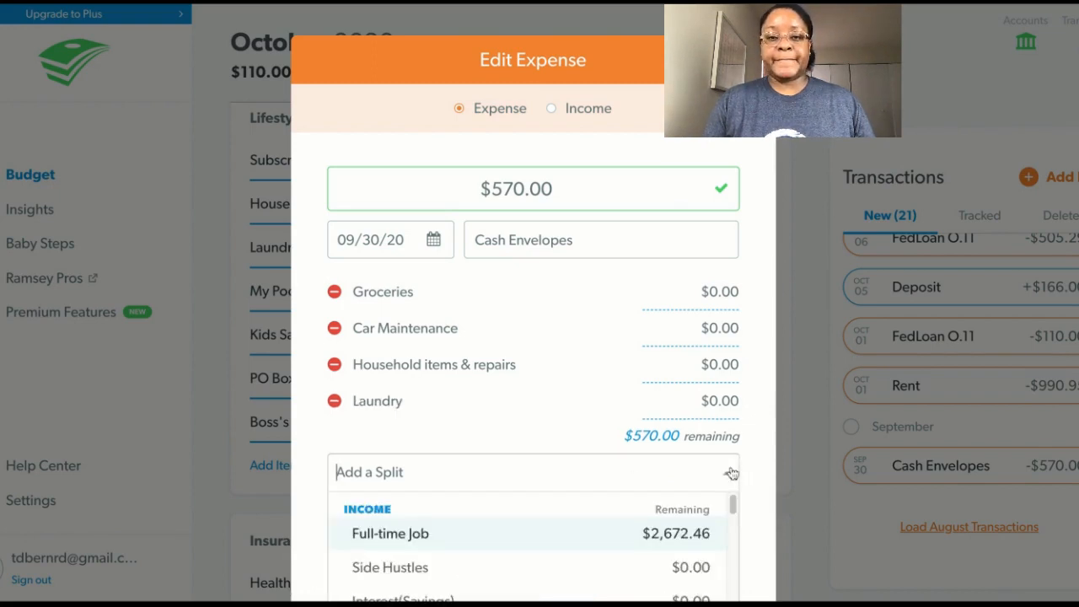
{"action": "left_click_drag", "start_coordinate": [734, 503], "coordinate": [733, 597]}
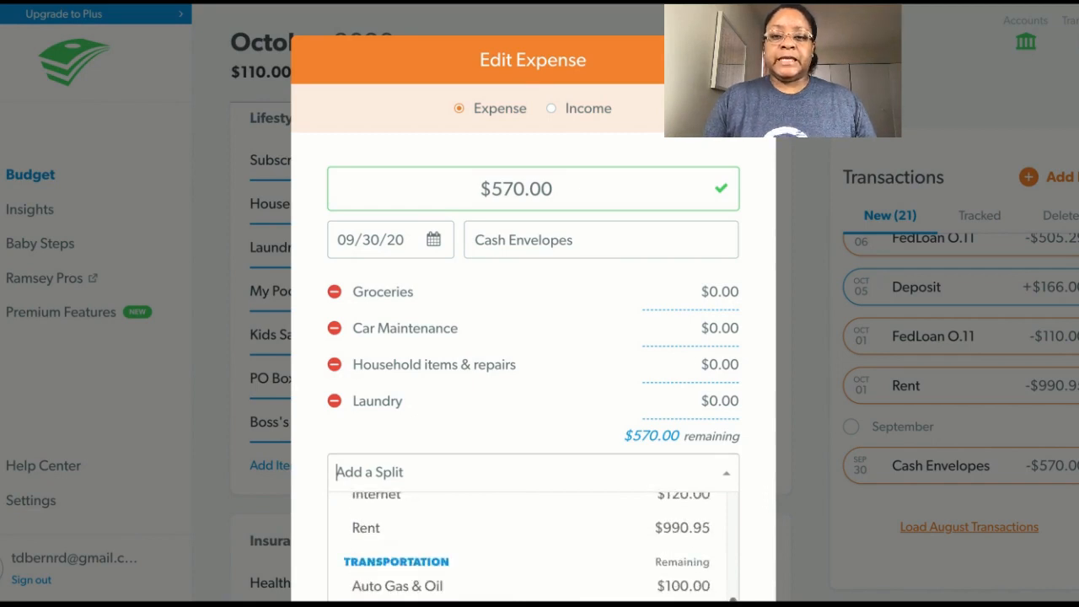
{"action": "scroll", "coordinate": [739, 514], "scroll_direction": "up", "scroll_amount": 10}
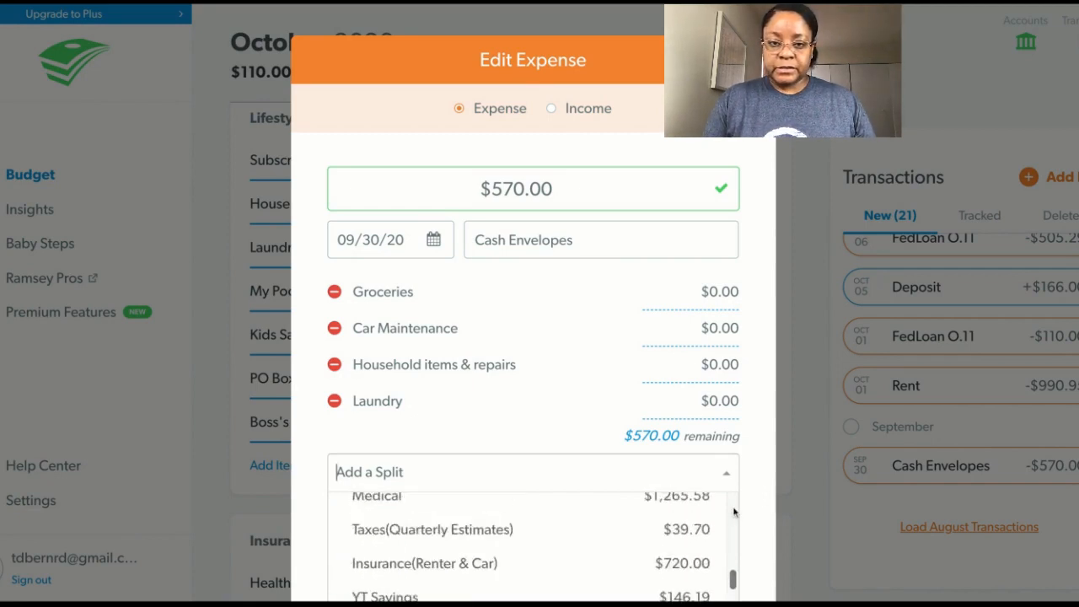
{"action": "scroll", "coordinate": [734, 528], "scroll_direction": "down", "scroll_amount": 10}
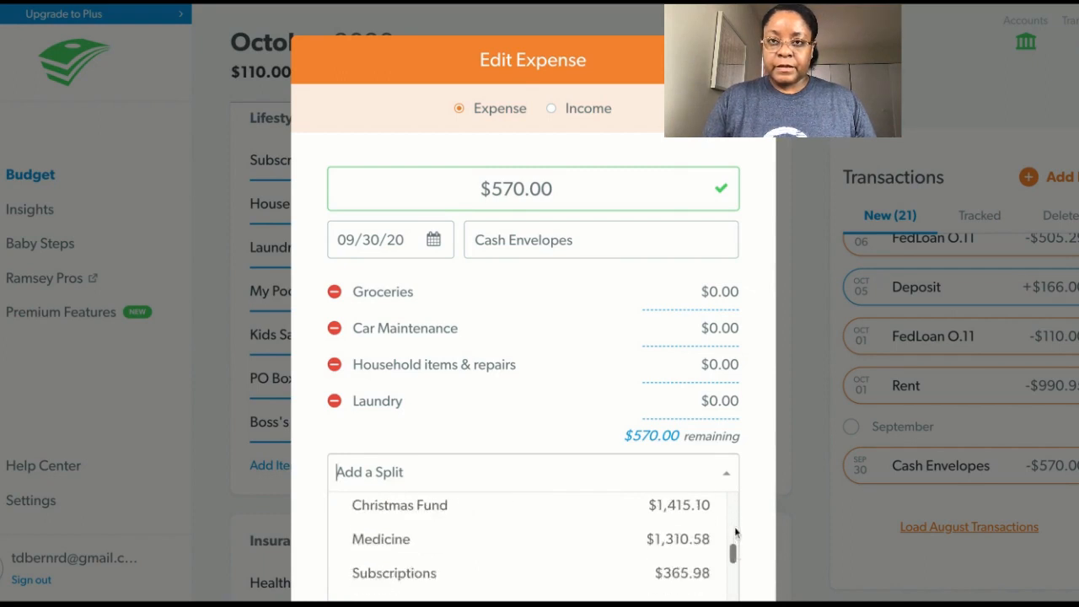
{"action": "scroll", "coordinate": [734, 528], "scroll_direction": "down", "scroll_amount": 1}
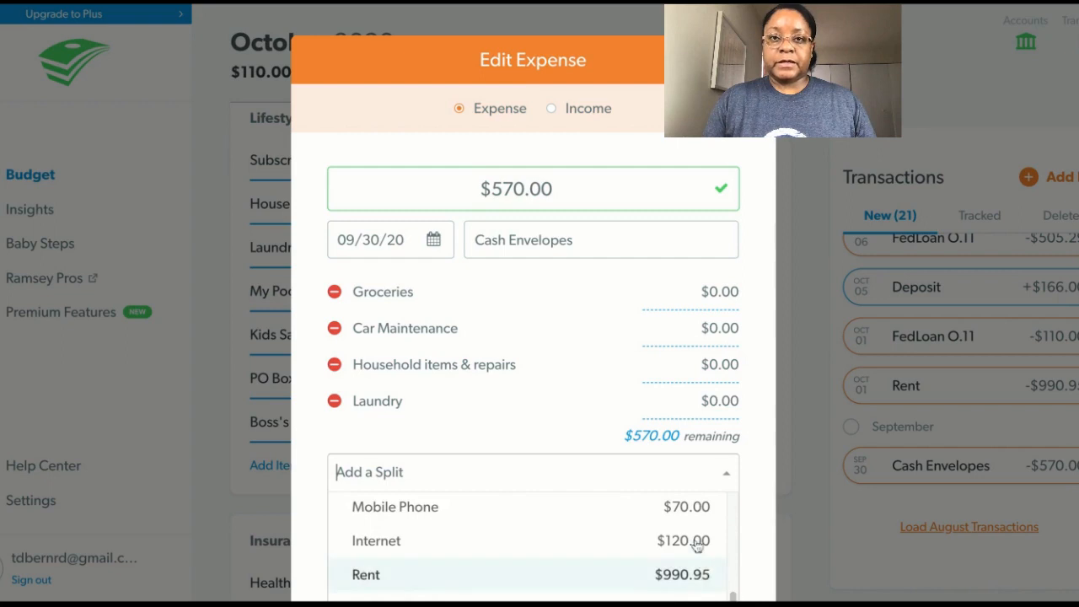
{"action": "left_click", "coordinate": [618, 64]}
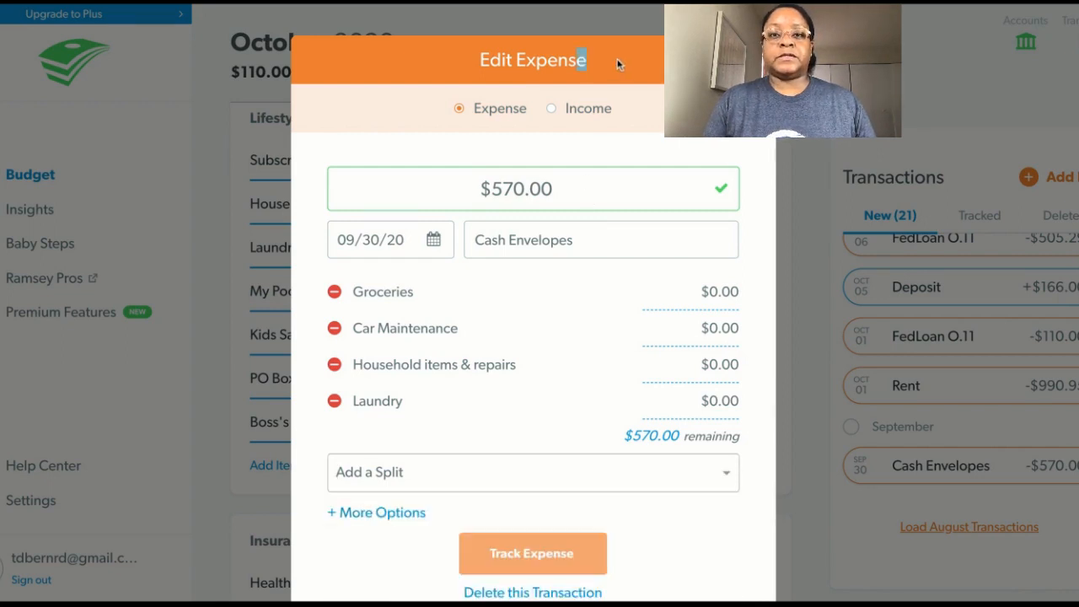
{"action": "key", "text": "shift+Left"}
{"action": "key", "text": "shift+Left"}
{"action": "key", "text": "shift+Left"}
{"action": "key", "text": "shift+Left"}
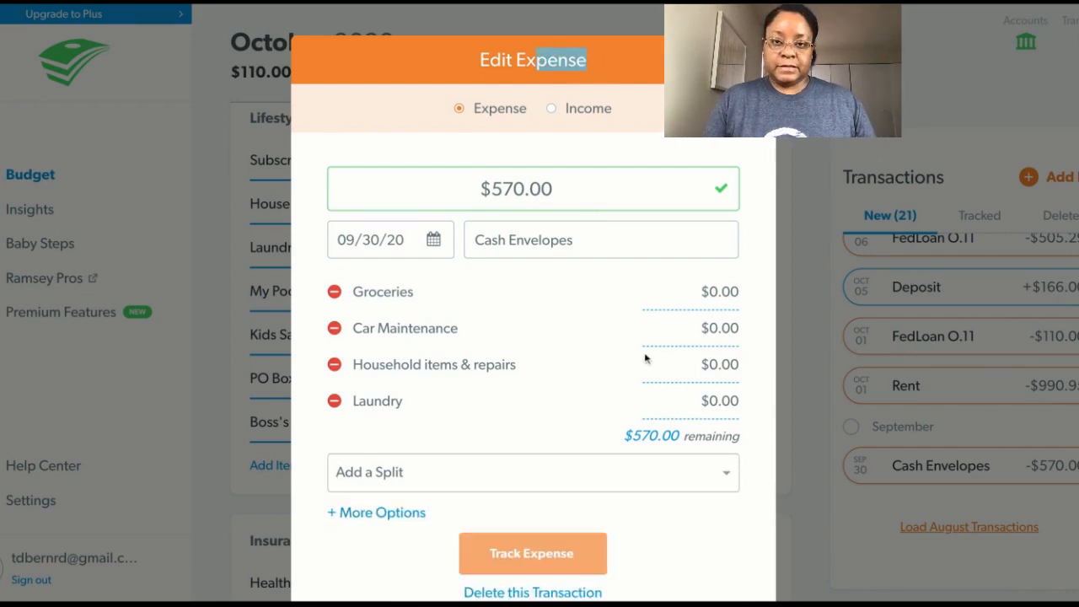
Add My Pocket Money from the Lifestyle group as a split of the Cash Envelopes expense.
{"action": "left_click", "coordinate": [724, 474]}
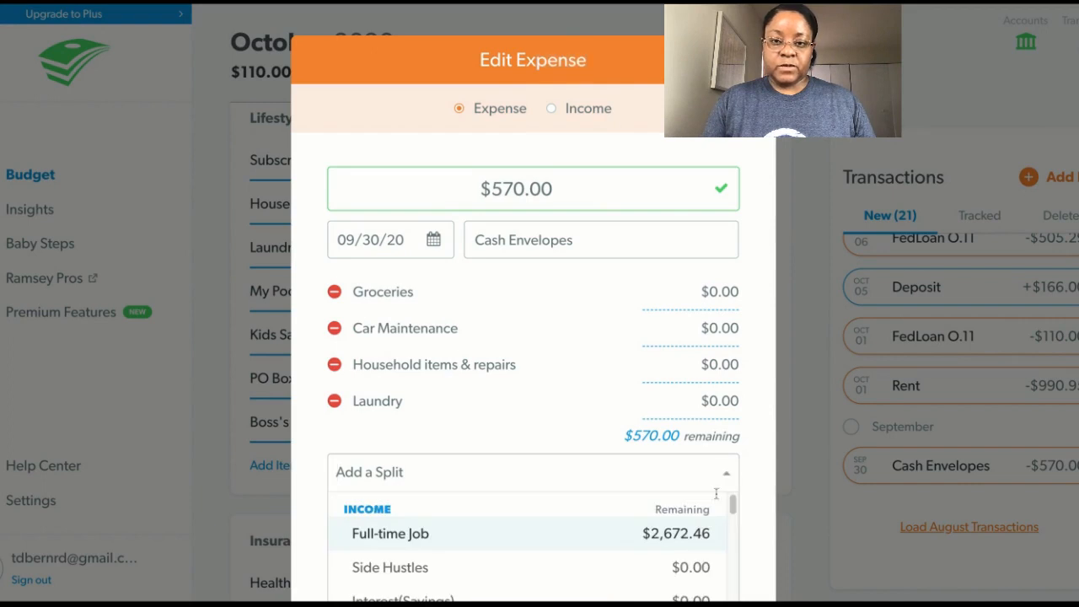
{"action": "scroll", "coordinate": [732, 507], "scroll_direction": "down", "scroll_amount": 10}
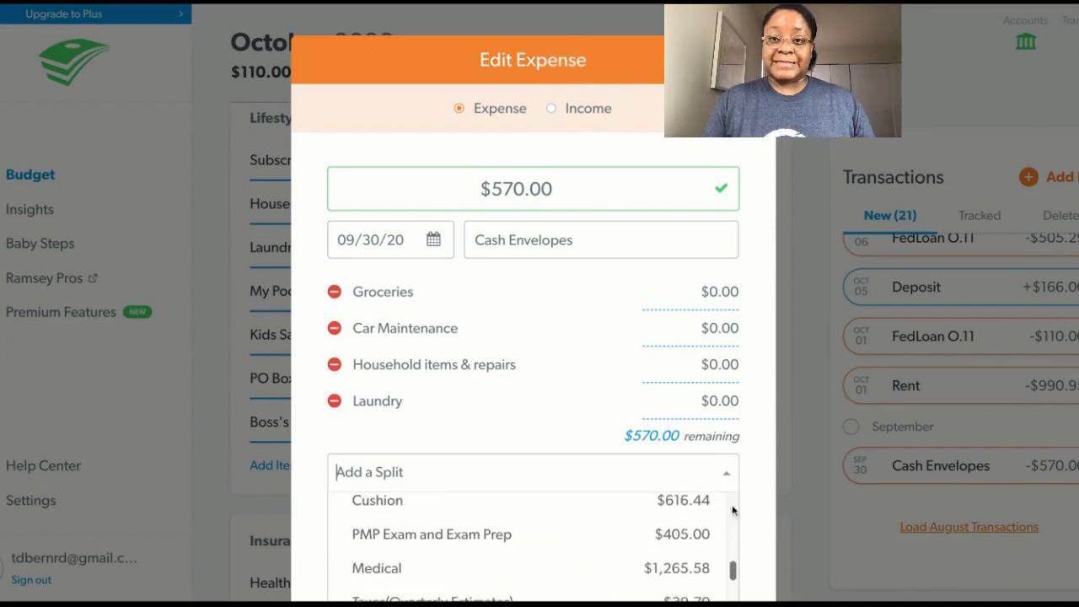
{"action": "key", "text": "Down"}
{"action": "key", "text": "Down"}
{"action": "key", "text": "Down"}
{"action": "key", "text": "Down"}
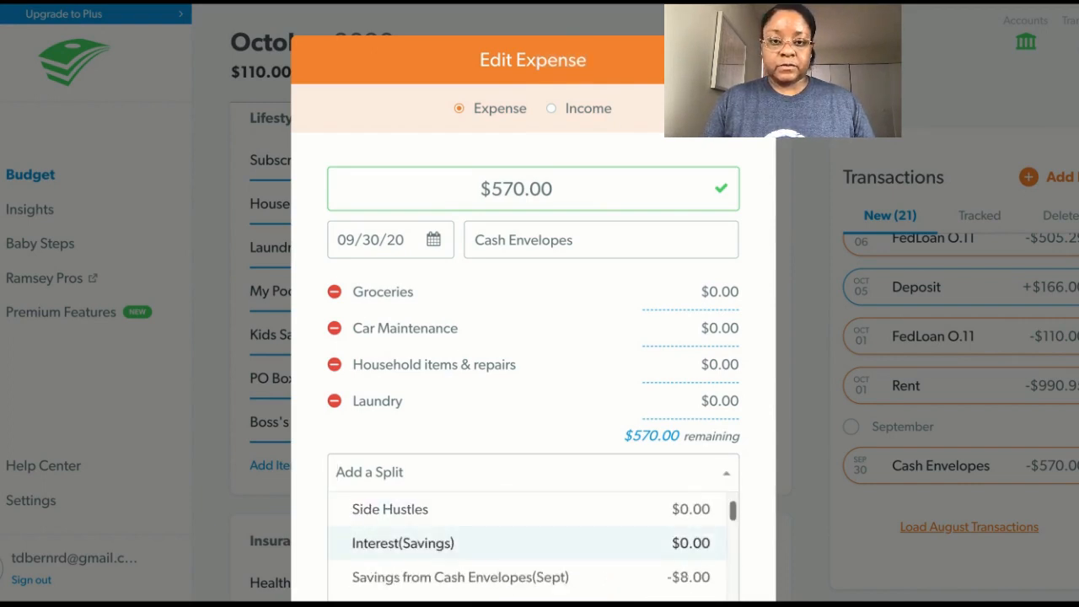
{"action": "key", "text": "Down"}
{"action": "key", "text": "Down"}
{"action": "key", "text": "Down"}
{"action": "key", "text": "Down"}
{"action": "key", "text": "Down"}
{"action": "key", "text": "Down"}
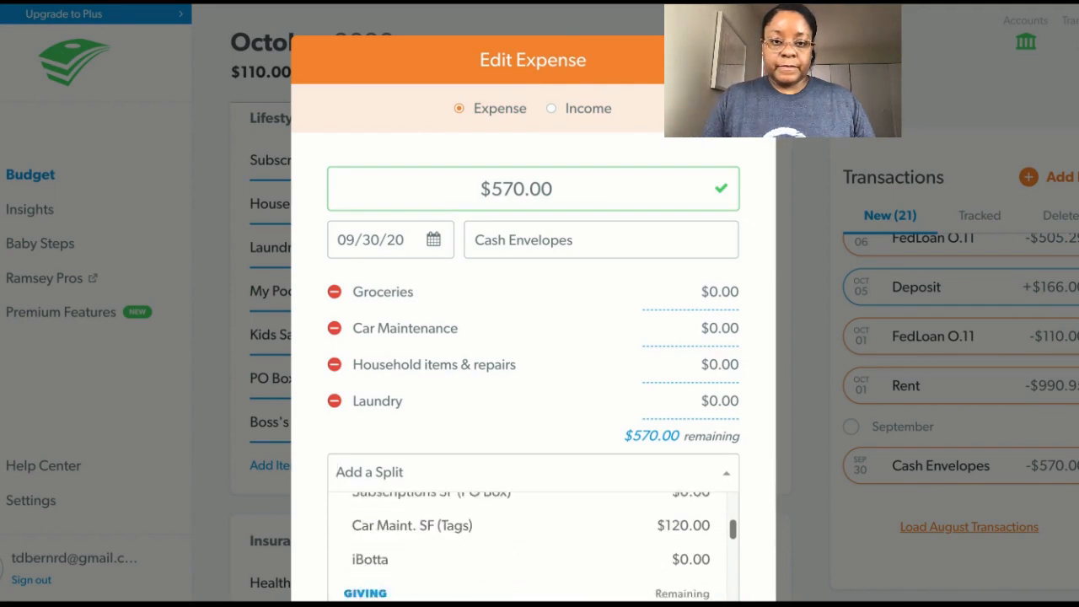
{"action": "key", "text": "Down"}
{"action": "key", "text": "Down"}
{"action": "key", "text": "Down"}
{"action": "key", "text": "Down"}
{"action": "key", "text": "Down"}
{"action": "key", "text": "Down"}
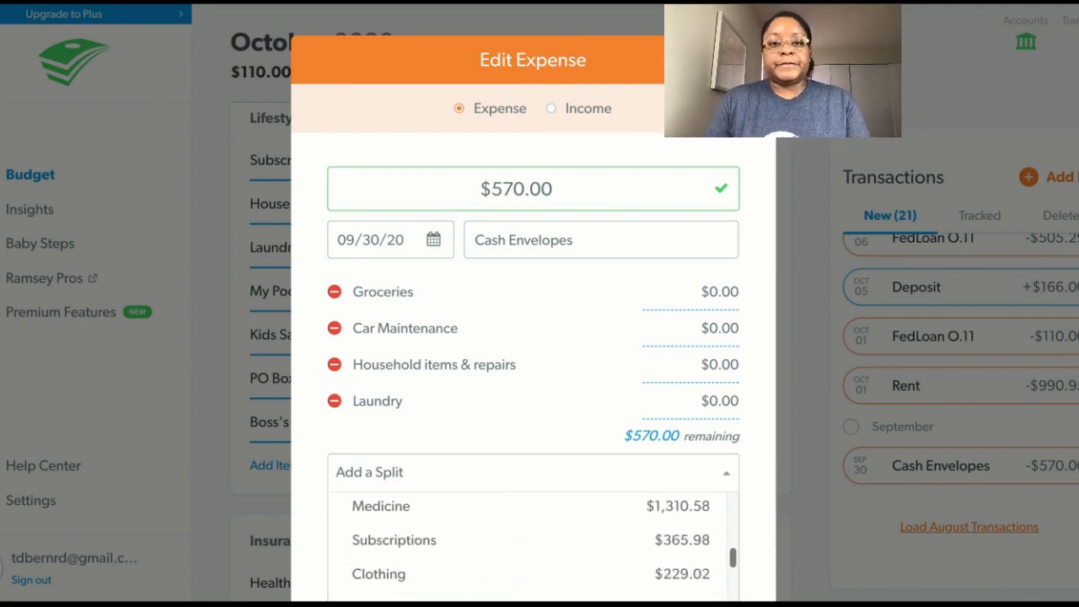
{"action": "scroll", "coordinate": [533, 540], "scroll_direction": "down", "scroll_amount": 10}
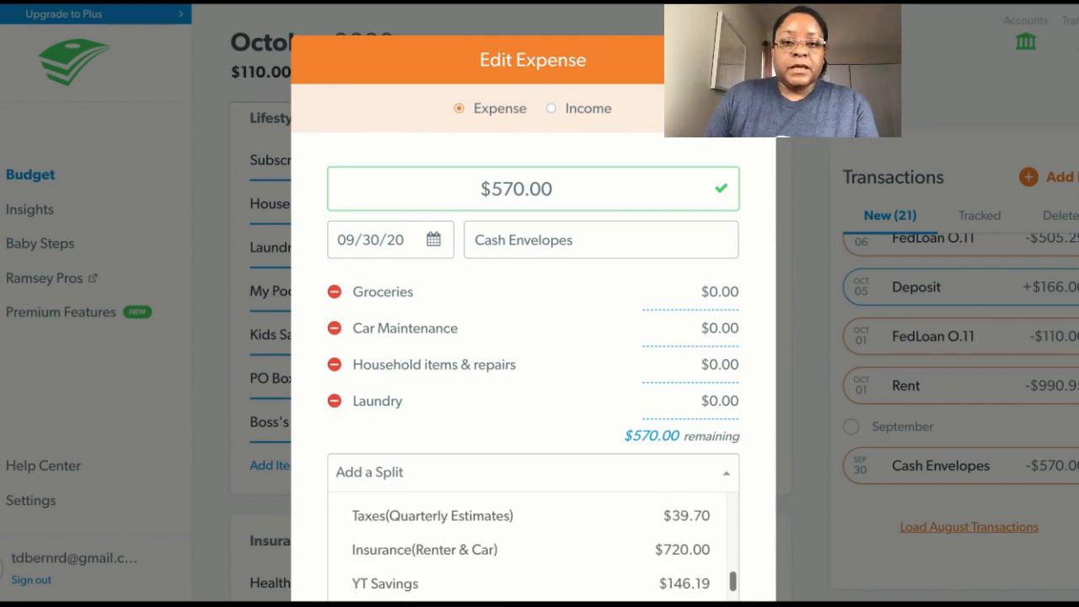
{"action": "scroll", "coordinate": [533, 539], "scroll_direction": "down", "scroll_amount": 10}
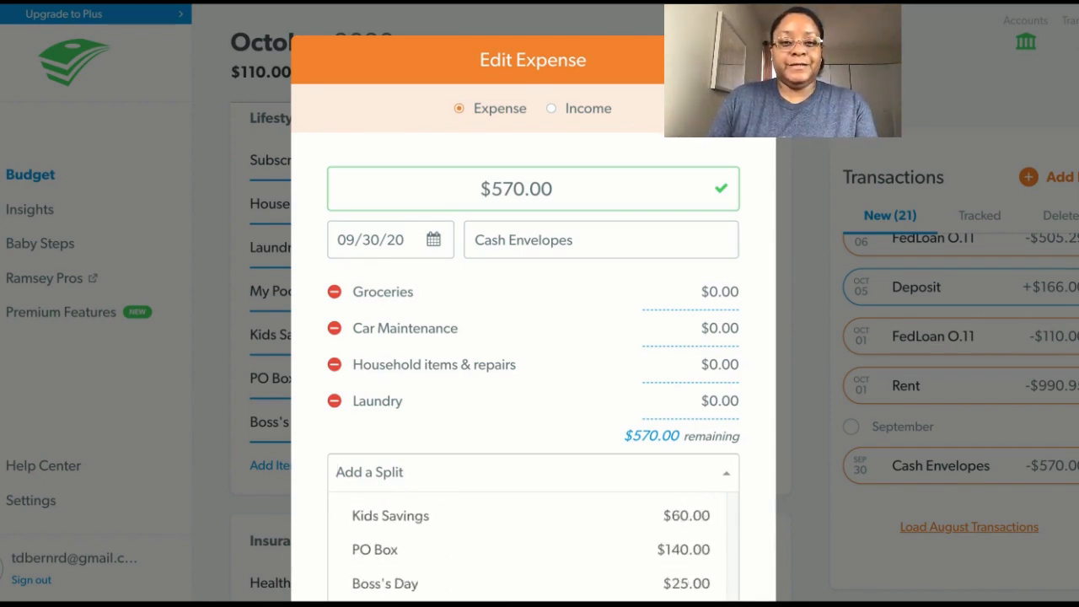
{"action": "key", "text": "Up"}
{"action": "key", "text": "Up"}
{"action": "key", "text": "Up"}
{"action": "key", "text": "Up"}
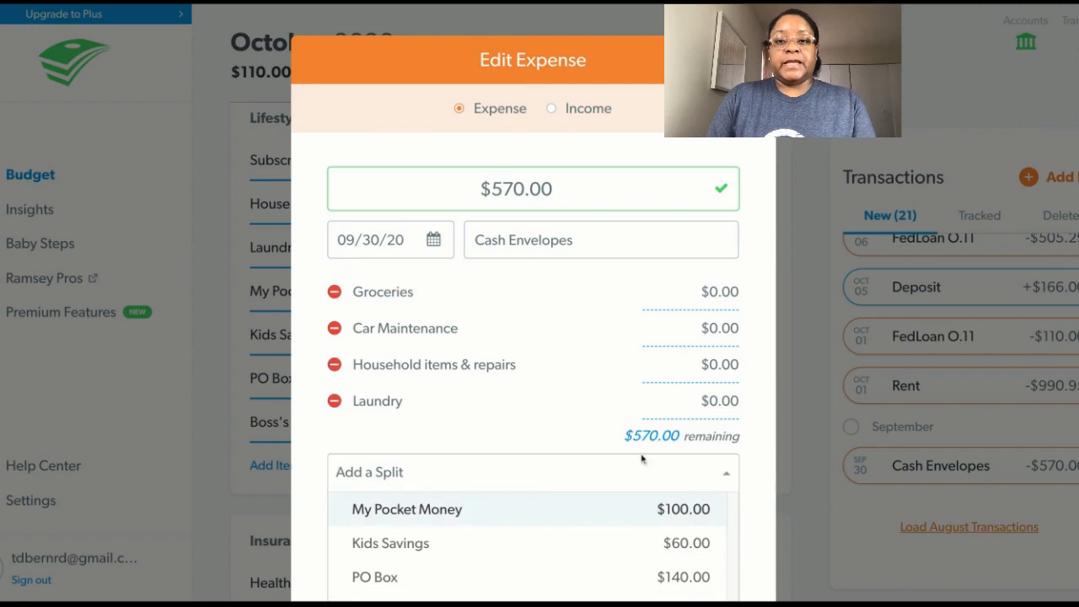
{"action": "left_click", "coordinate": [610, 516]}
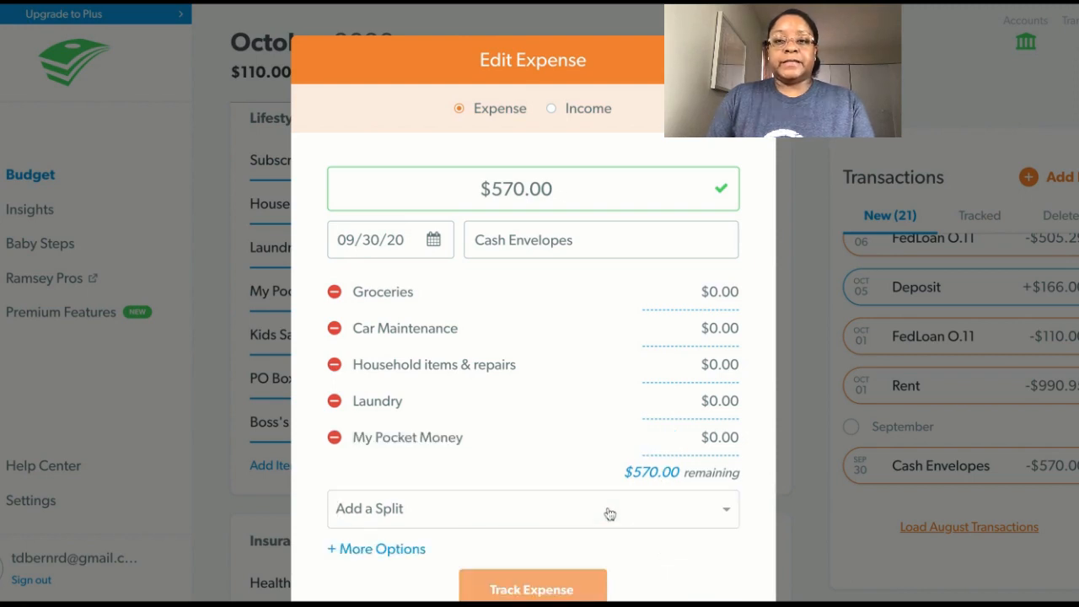
Allocate $300.00 of the Cash Envelopes expense to Groceries and $75.00 to Car Maintenance.
{"action": "left_click", "coordinate": [716, 294]}
{"action": "key", "text": "BackSpace"}
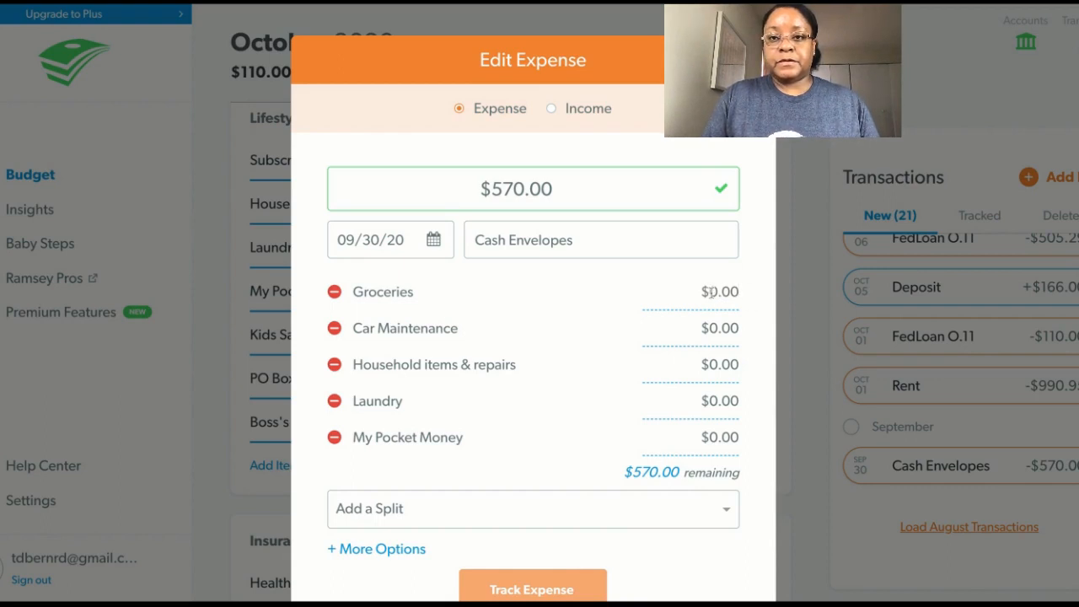
{"action": "type", "text": "30"}
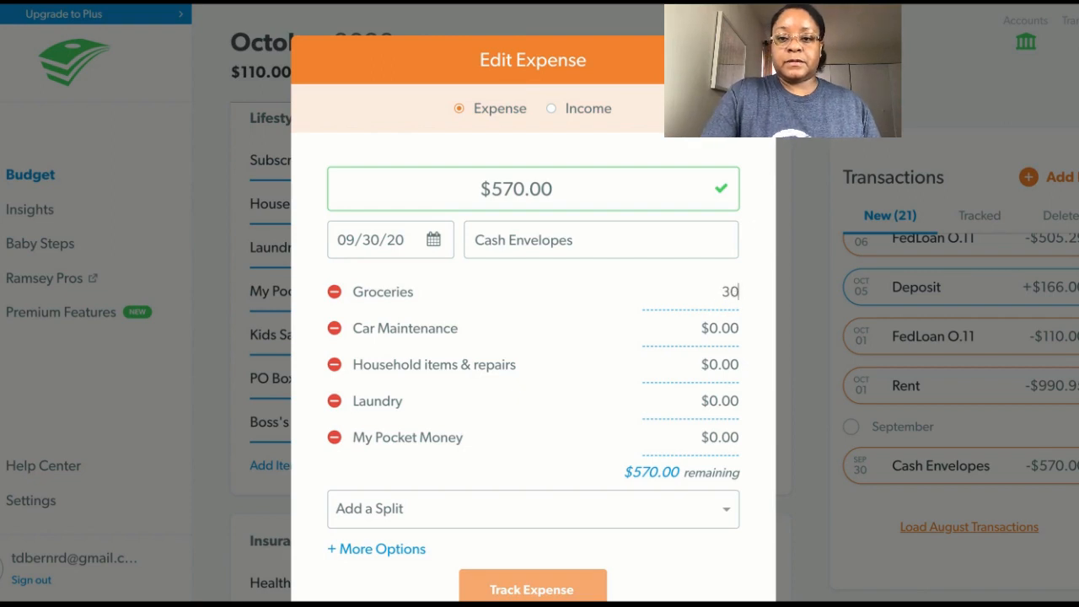
{"action": "type", "text": "0.00"}
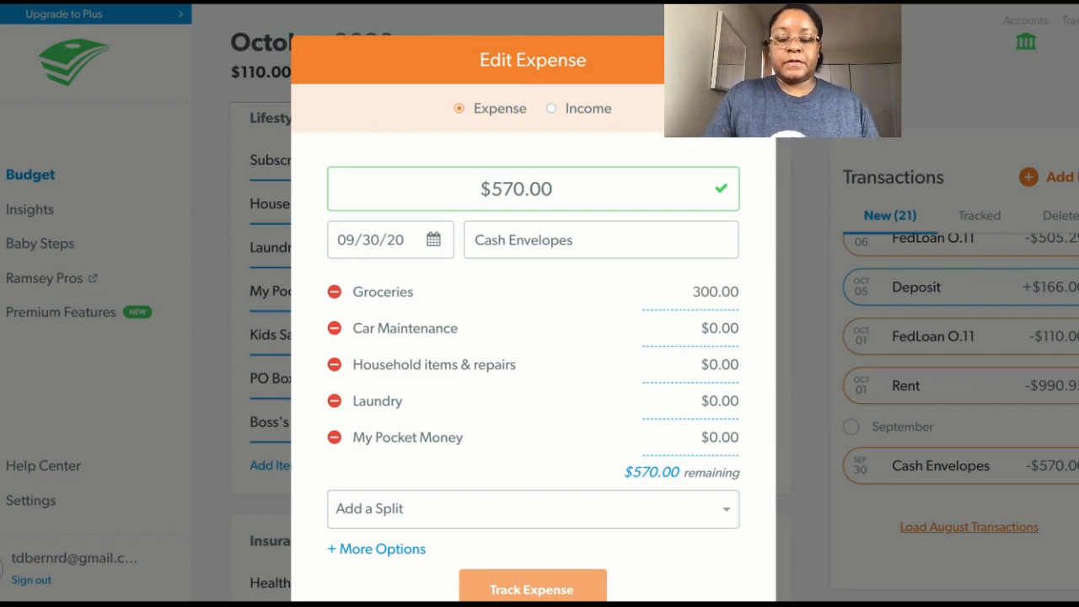
{"action": "left_click", "coordinate": [734, 328]}
{"action": "type", "text": "75.00"}
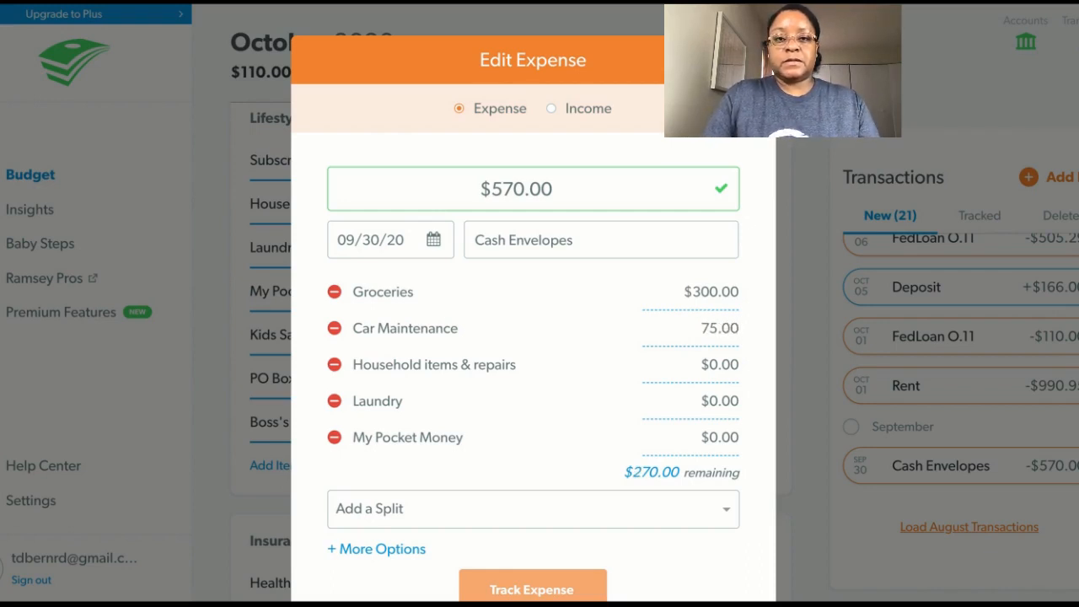
{"action": "key", "text": "Tab"}
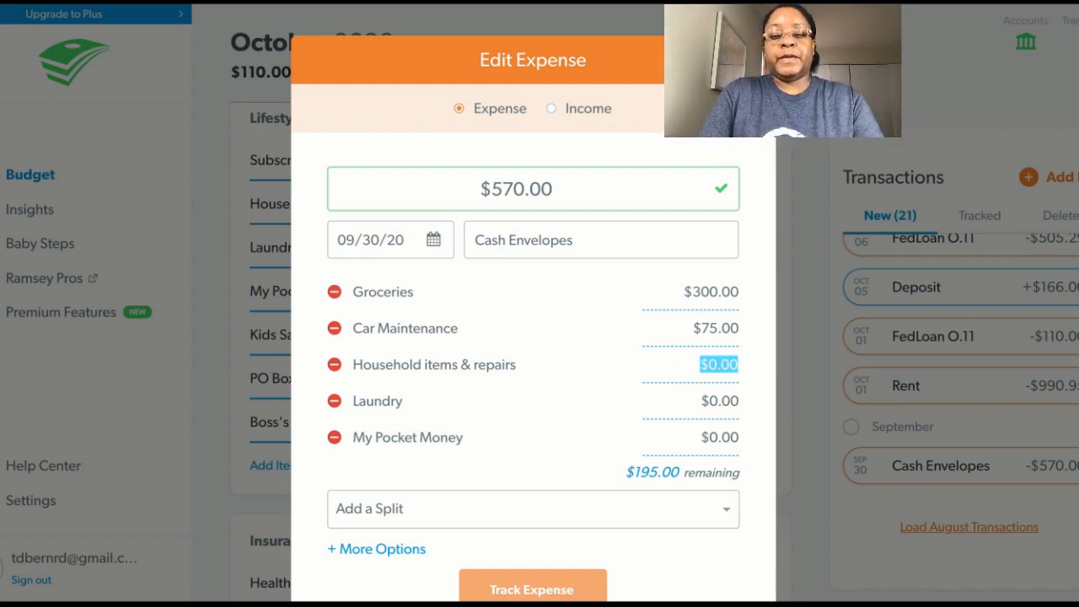
Allocate $50.00 to Household items & repairs, $45.00 to Laundry and $100.00 to My Pocket Money, and track the Cash Envelopes expense.
{"action": "type", "text": "50"}
{"action": "key", "text": "Tab"}
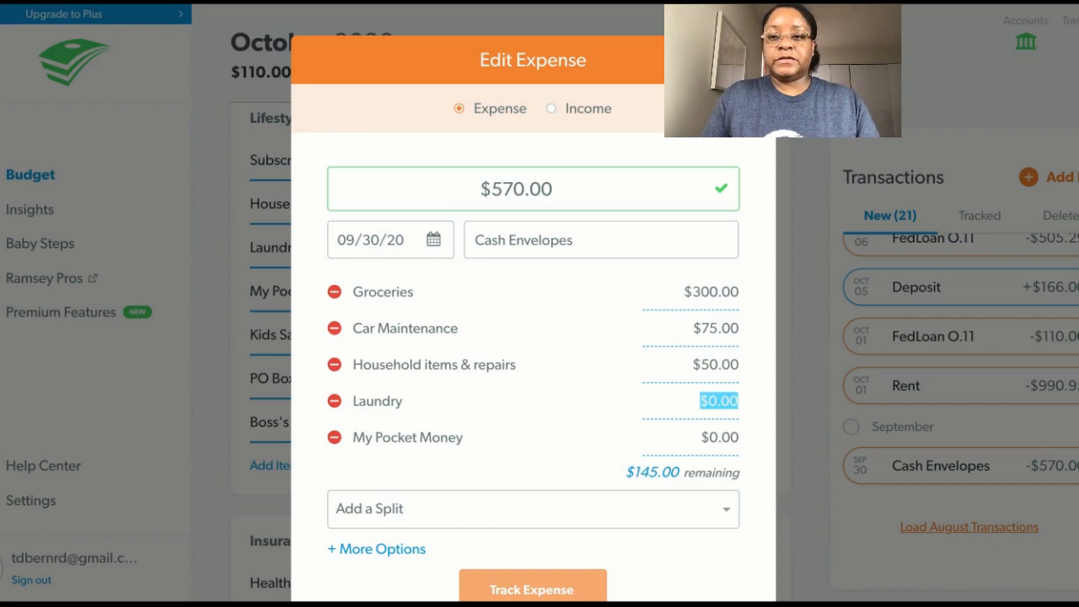
{"action": "type", "text": "45"}
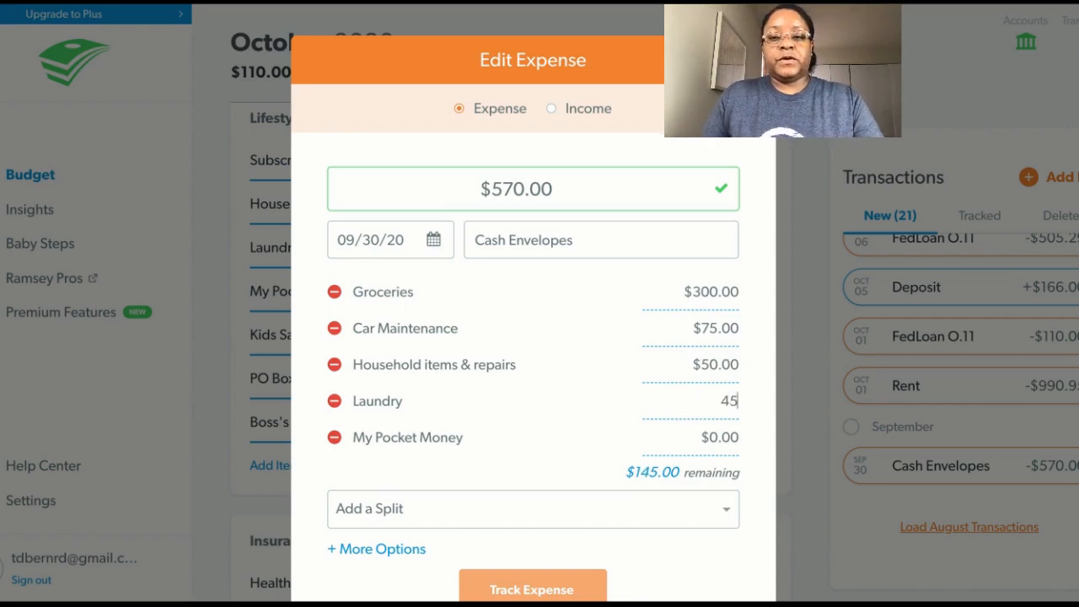
{"action": "key", "text": "Tab"}
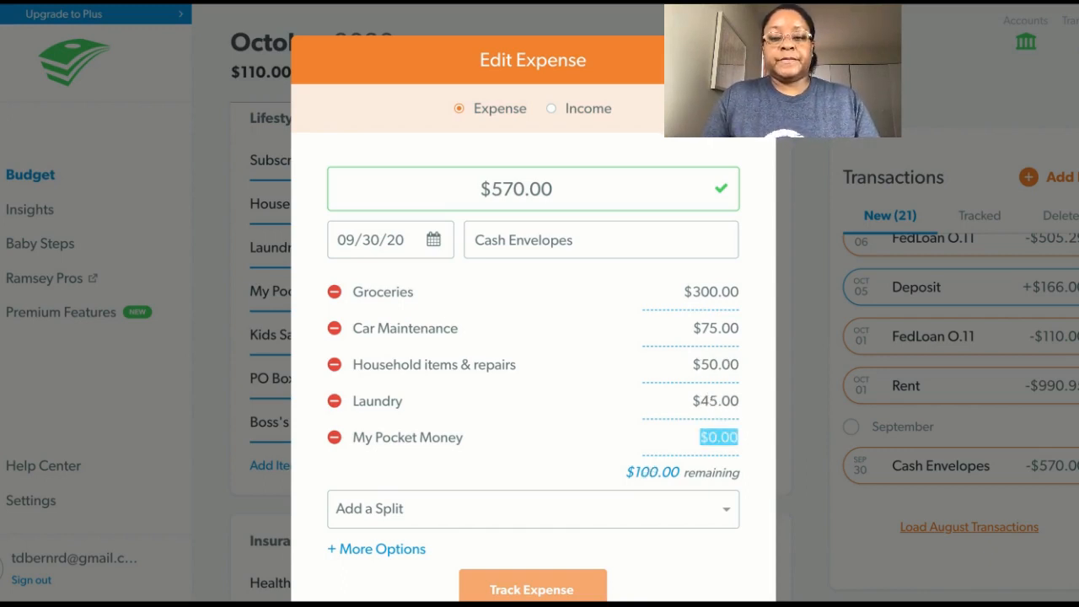
{"action": "type", "text": "100"}
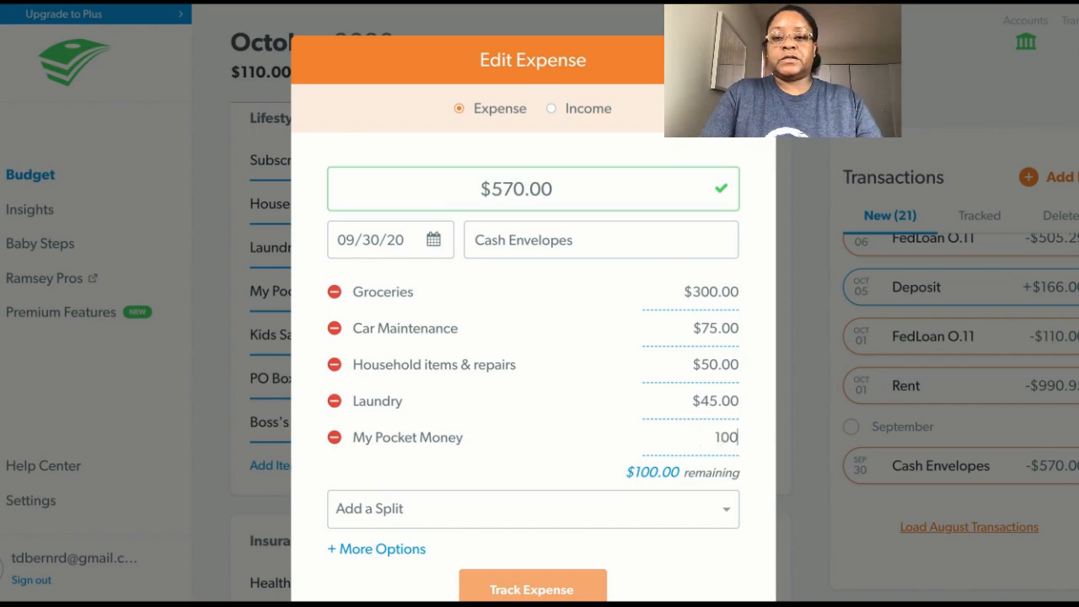
{"action": "key", "text": "Tab"}
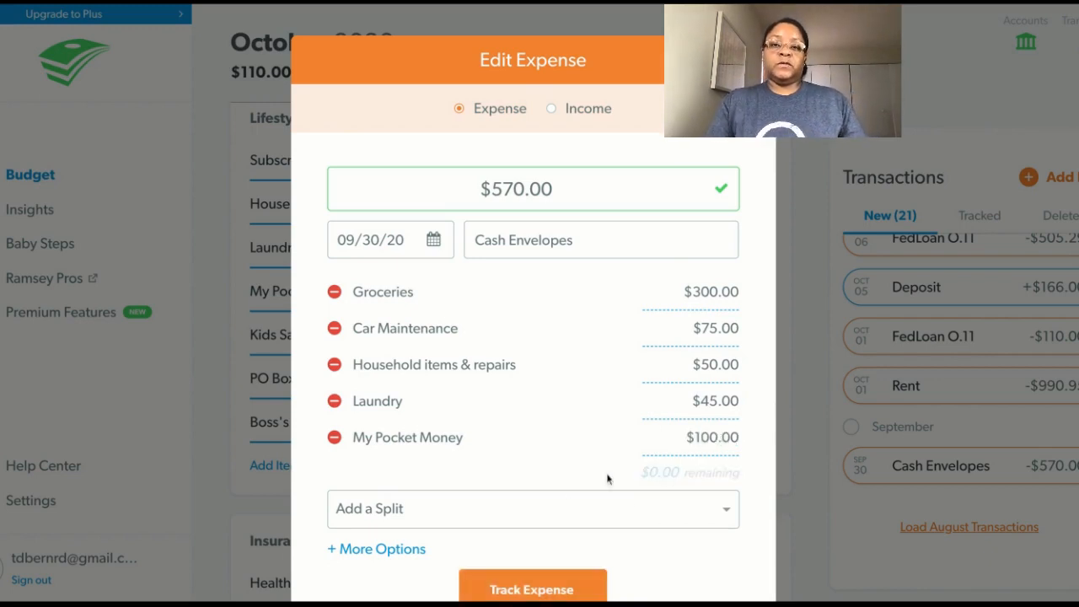
{"action": "left_click", "coordinate": [536, 590]}
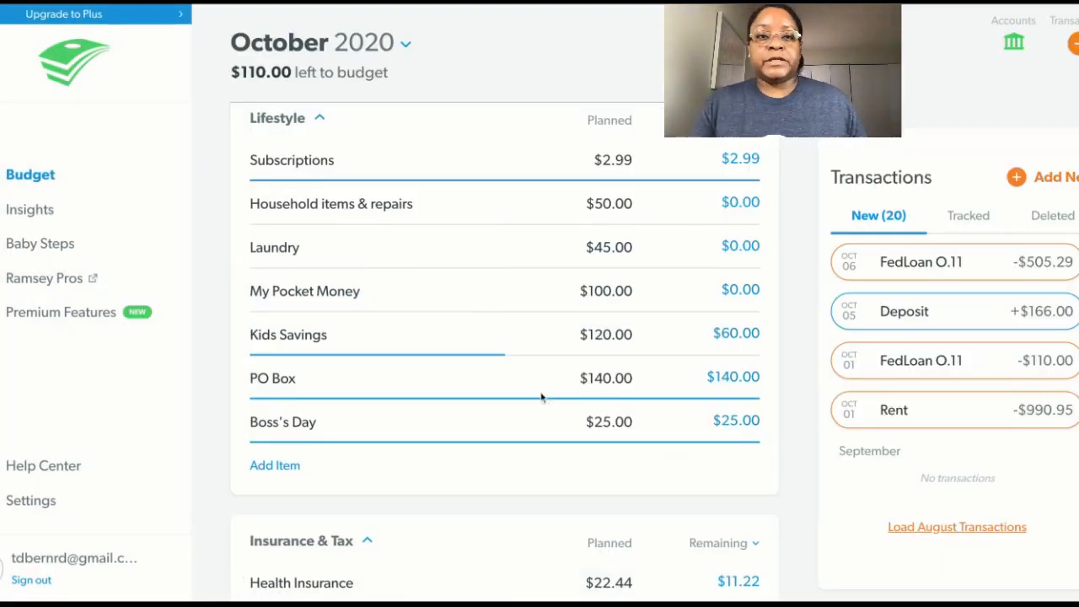
Check the Laundry item's details and review the remaining amounts in the Food, Lifestyle and Insurance & Tax groups.
{"action": "left_click", "coordinate": [480, 252]}
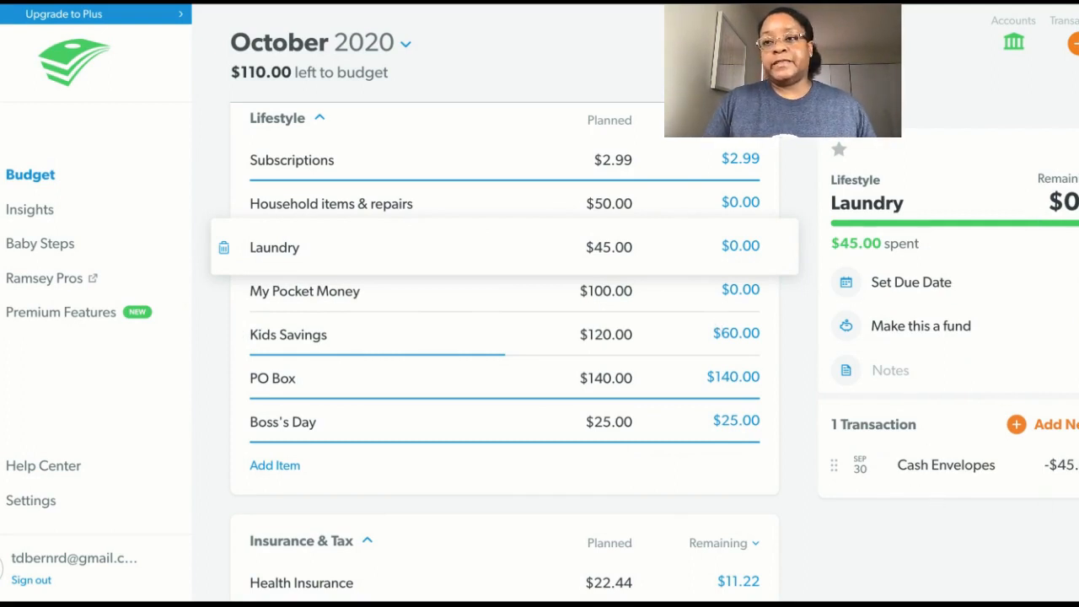
{"action": "left_click", "coordinate": [1078, 150]}
{"action": "left_click", "coordinate": [1075, 43]}
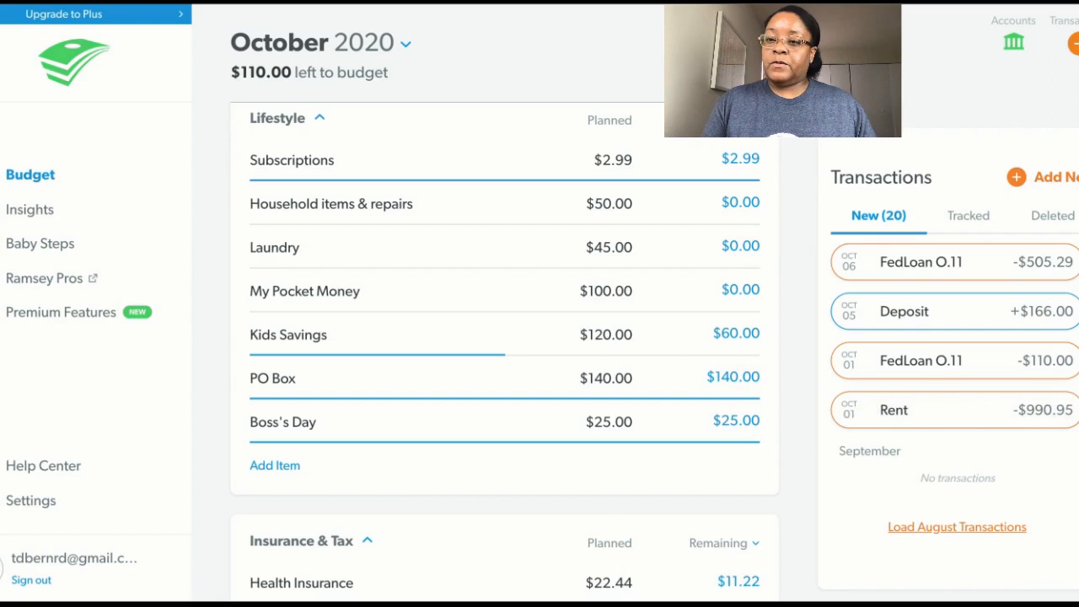
{"action": "scroll", "coordinate": [504, 354], "scroll_direction": "up", "scroll_amount": 7}
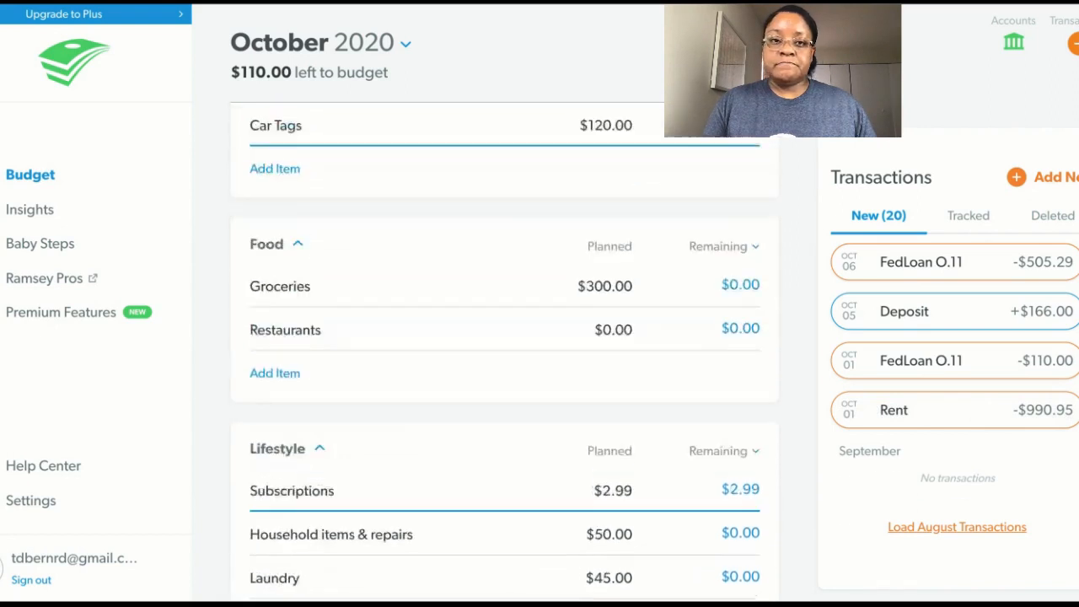
{"action": "scroll", "coordinate": [504, 354], "scroll_direction": "down", "scroll_amount": 6}
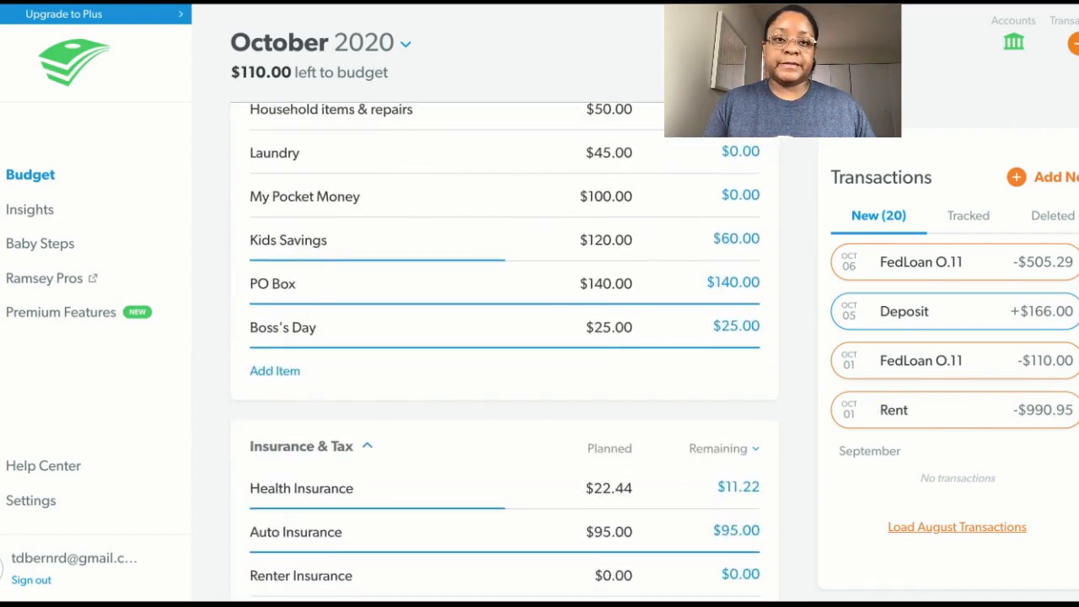
{"action": "scroll", "coordinate": [504, 354], "scroll_direction": "up", "scroll_amount": 1}
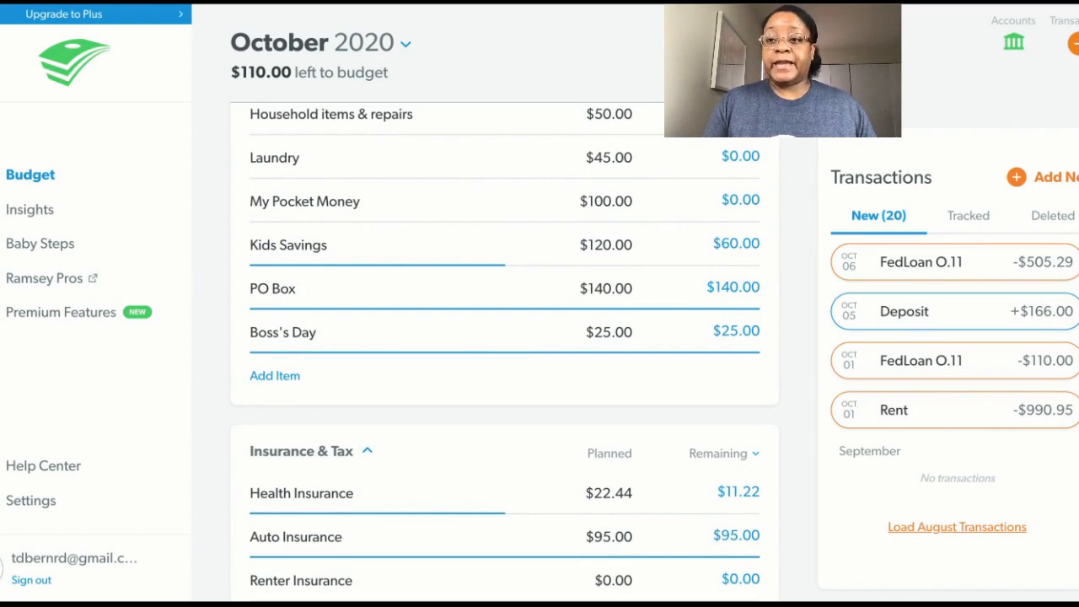
Track the October 9 Paypal expense for Boss's Day under the Boss's Day item in Lifestyle.
{"action": "scroll", "coordinate": [954, 405], "scroll_direction": "up", "scroll_amount": 5}
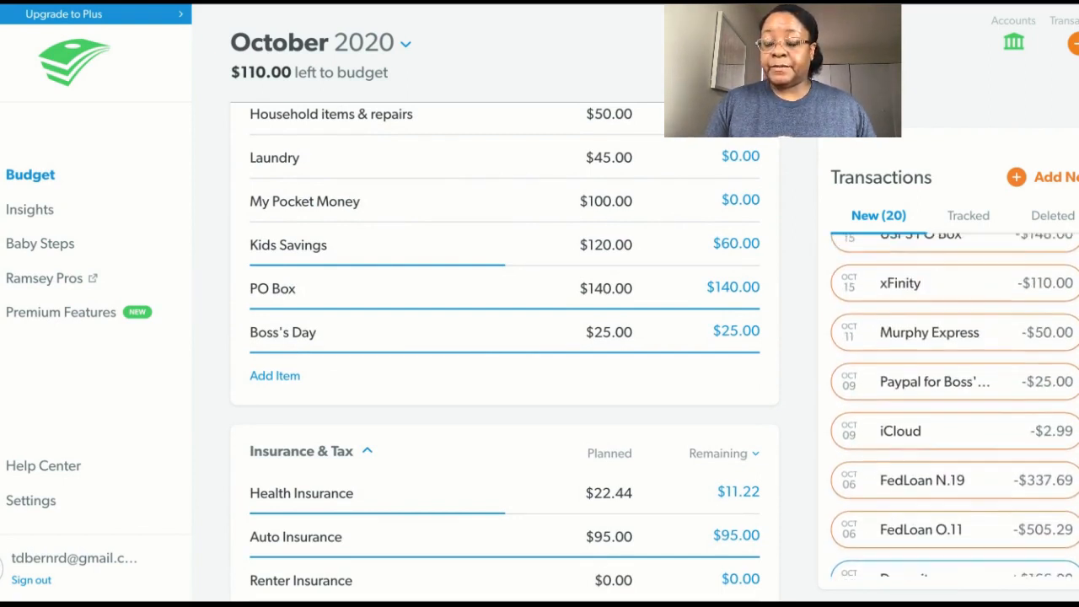
{"action": "scroll", "coordinate": [954, 404], "scroll_direction": "up", "scroll_amount": 1}
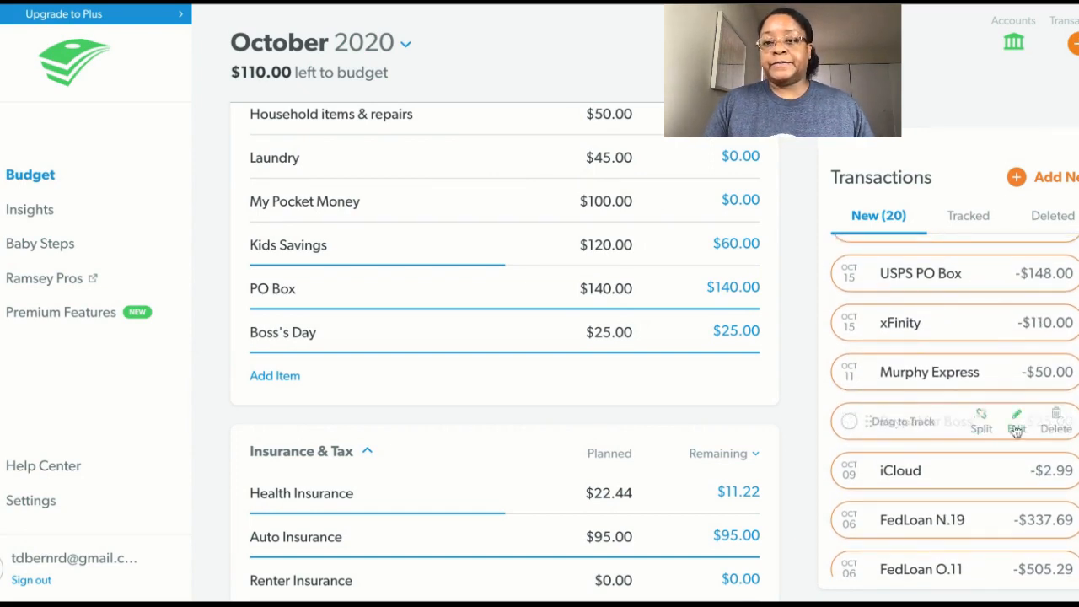
{"action": "mouse_move", "coordinate": [989, 438]}
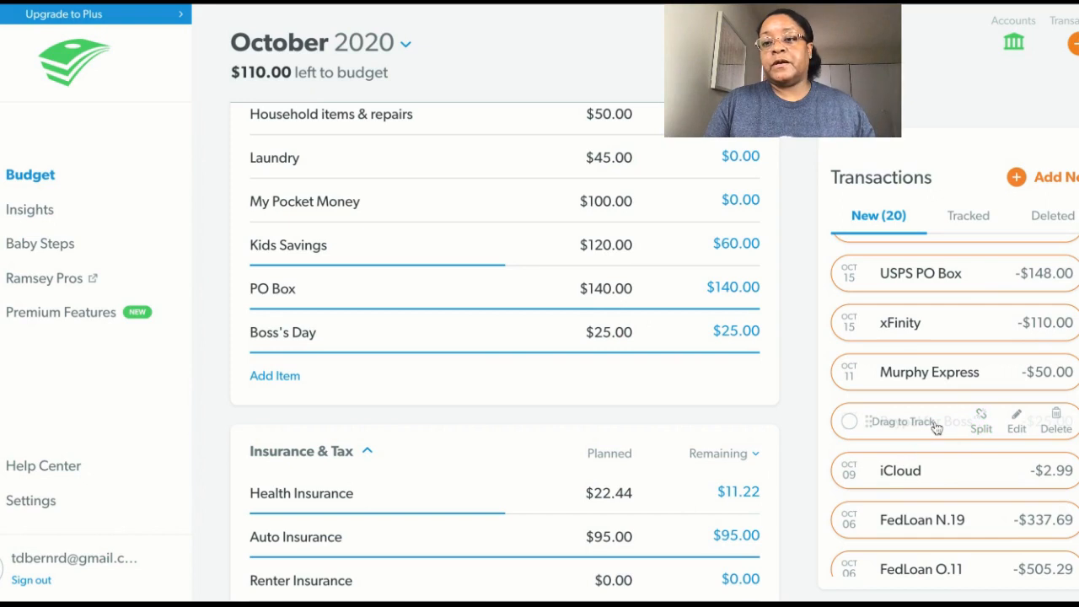
{"action": "left_click_drag", "start_coordinate": [936, 429], "coordinate": [649, 330]}
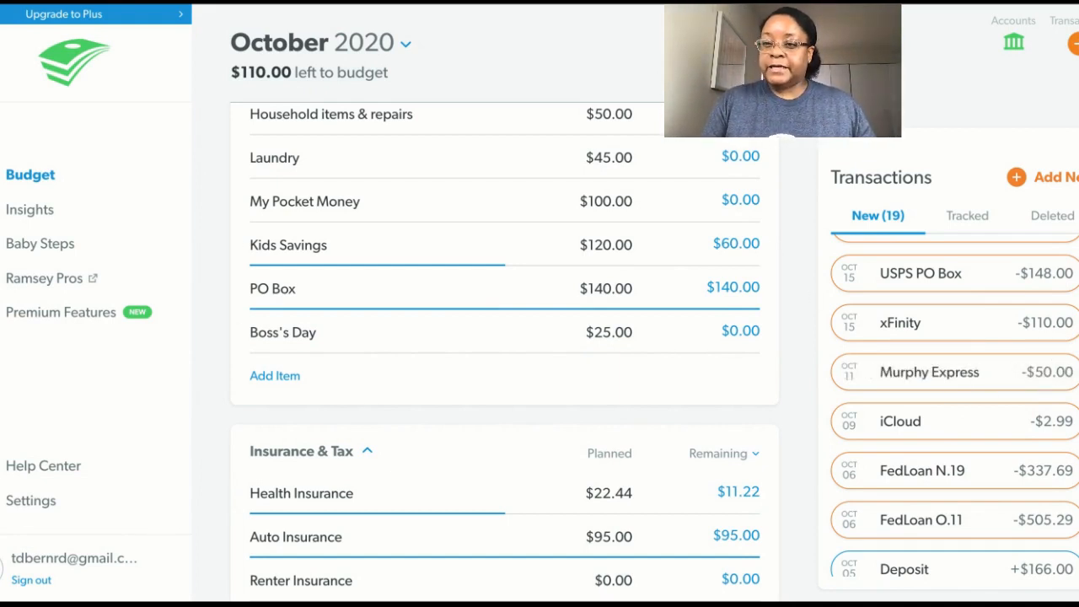
Set the planned amount of the PO Box item in Lifestyle to $148.00.
{"action": "scroll", "coordinate": [954, 404], "scroll_direction": "up", "scroll_amount": 1}
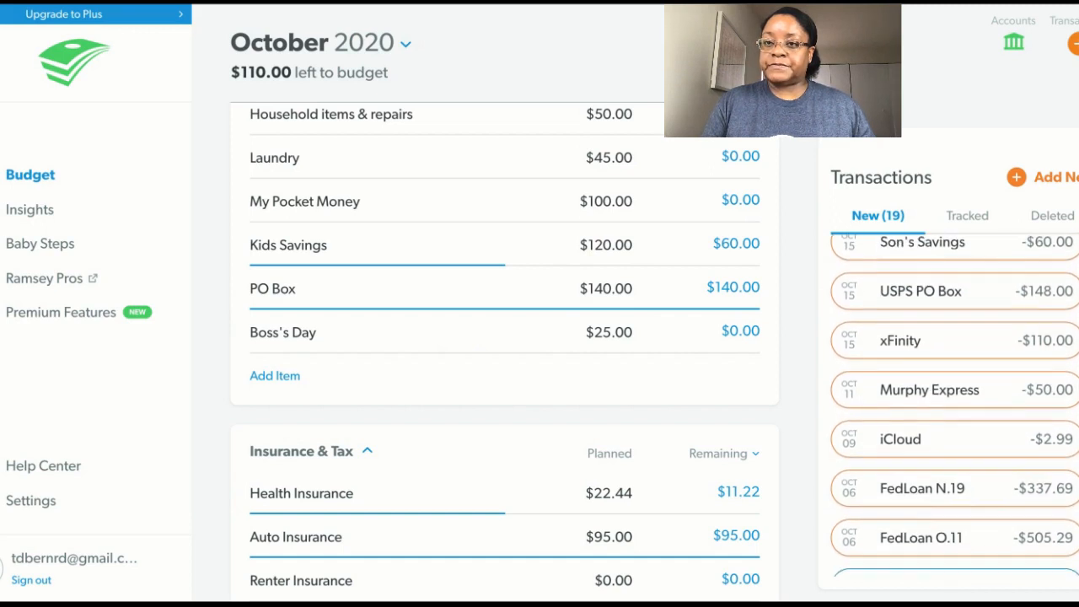
{"action": "left_click", "coordinate": [611, 288]}
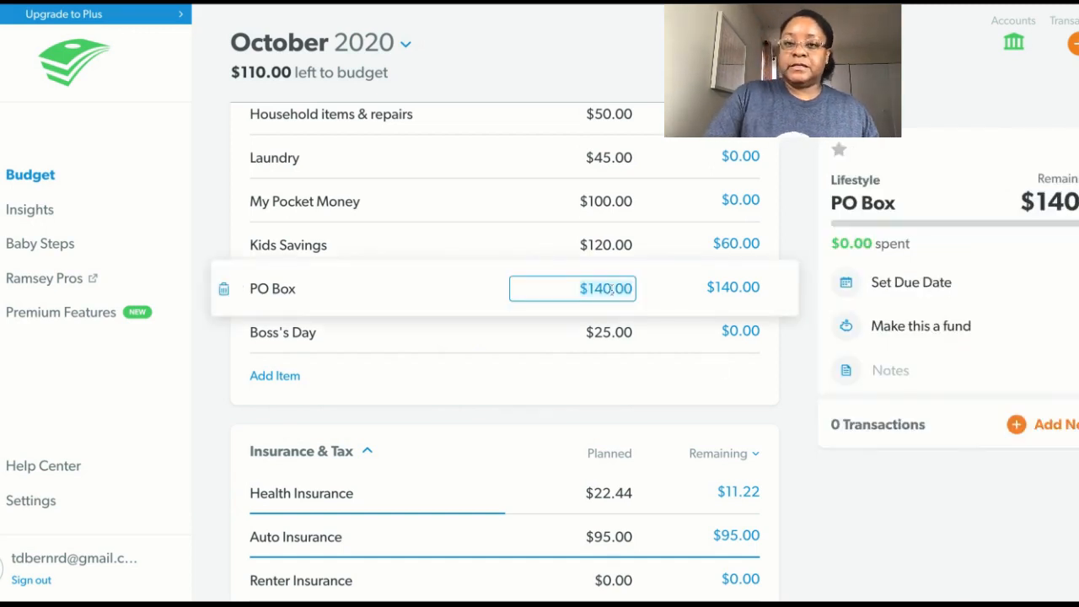
{"action": "key", "text": "BackSpace"}
{"action": "type", "text": "8"}
{"action": "key", "text": "BackSpace"}
{"action": "type", "text": "148"}
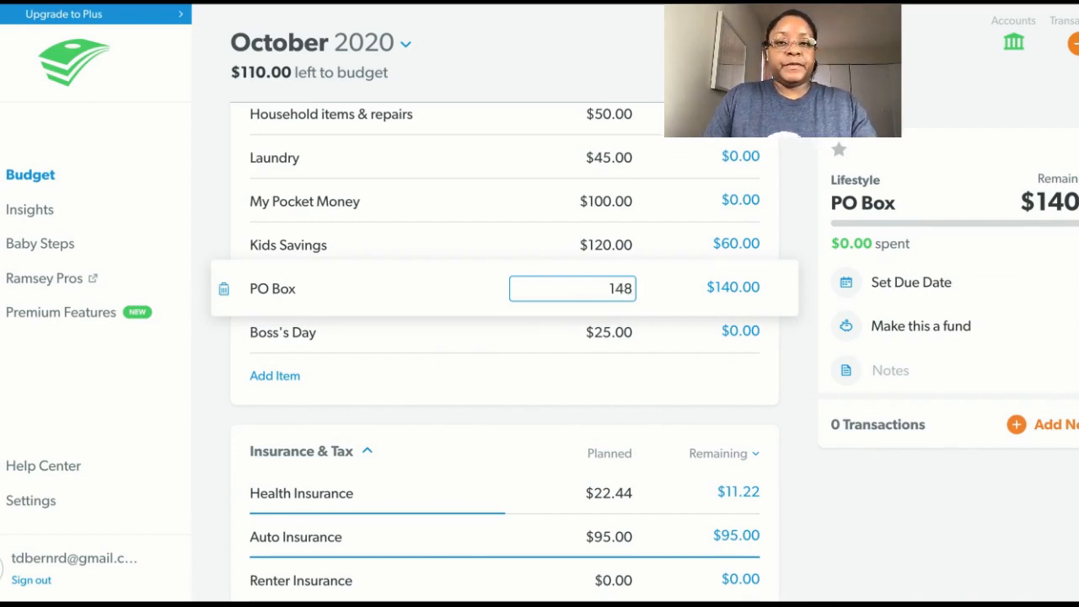
{"action": "key", "text": "Tab"}
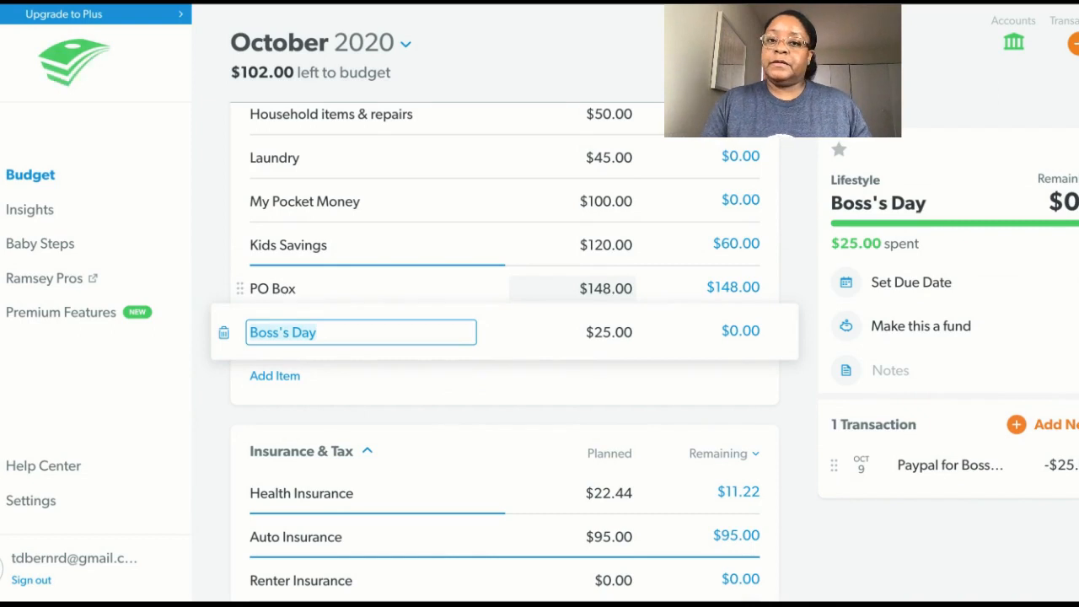
{"action": "key", "text": "Return"}
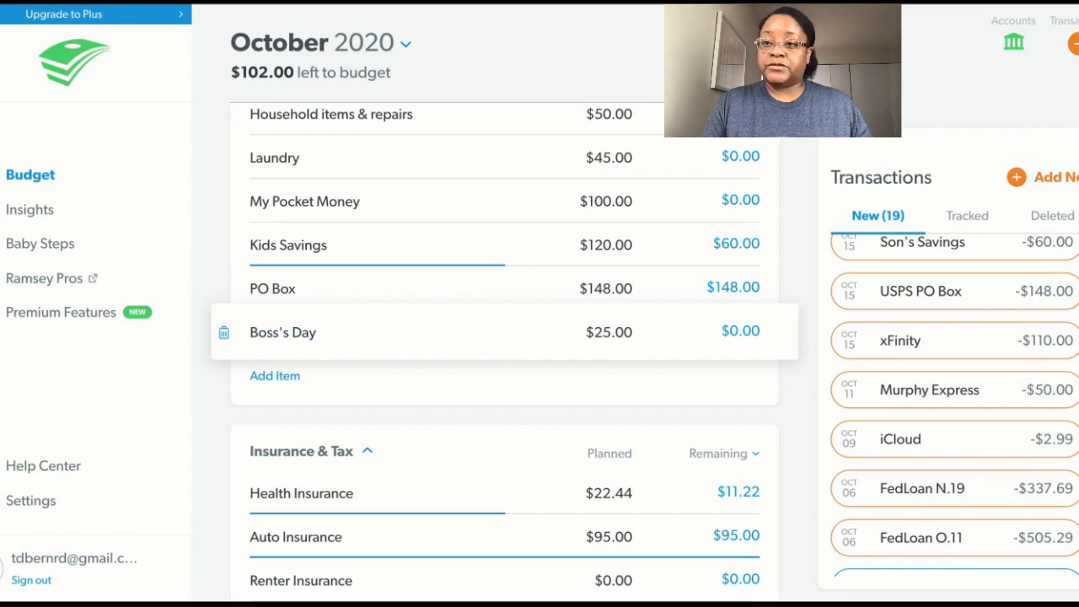
Track the iCloud expense under Subscriptions in Lifestyle and all the FedLoan payments under Student Loans in Debt.
{"action": "scroll", "coordinate": [505, 354], "scroll_direction": "up", "scroll_amount": 3}
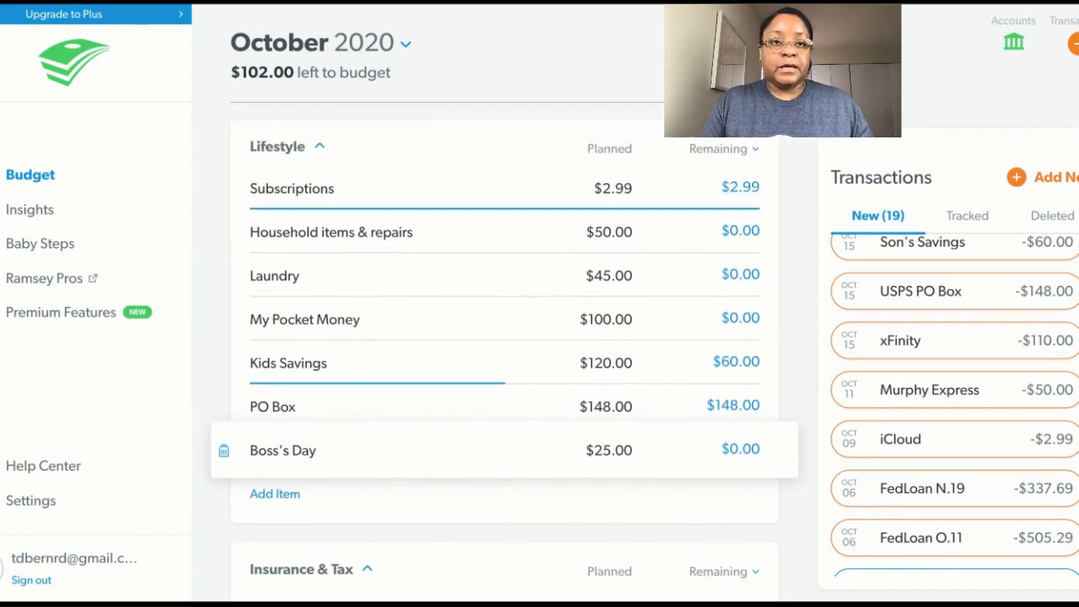
{"action": "left_click_drag", "start_coordinate": [984, 445], "coordinate": [568, 187]}
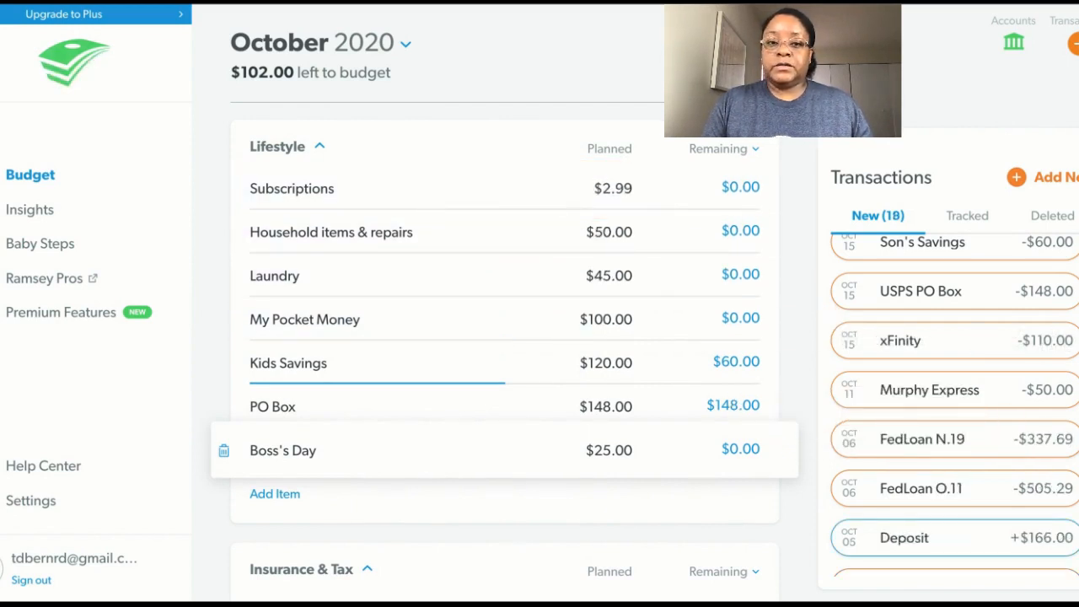
{"action": "scroll", "coordinate": [504, 354], "scroll_direction": "down", "scroll_amount": 1}
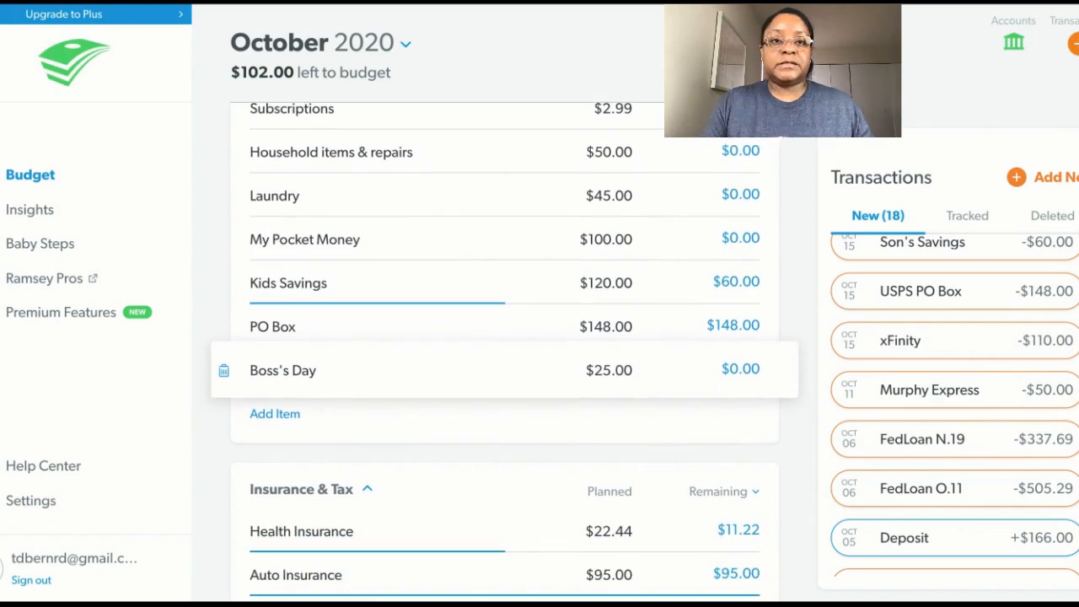
{"action": "scroll", "coordinate": [503, 354], "scroll_direction": "down", "scroll_amount": 5}
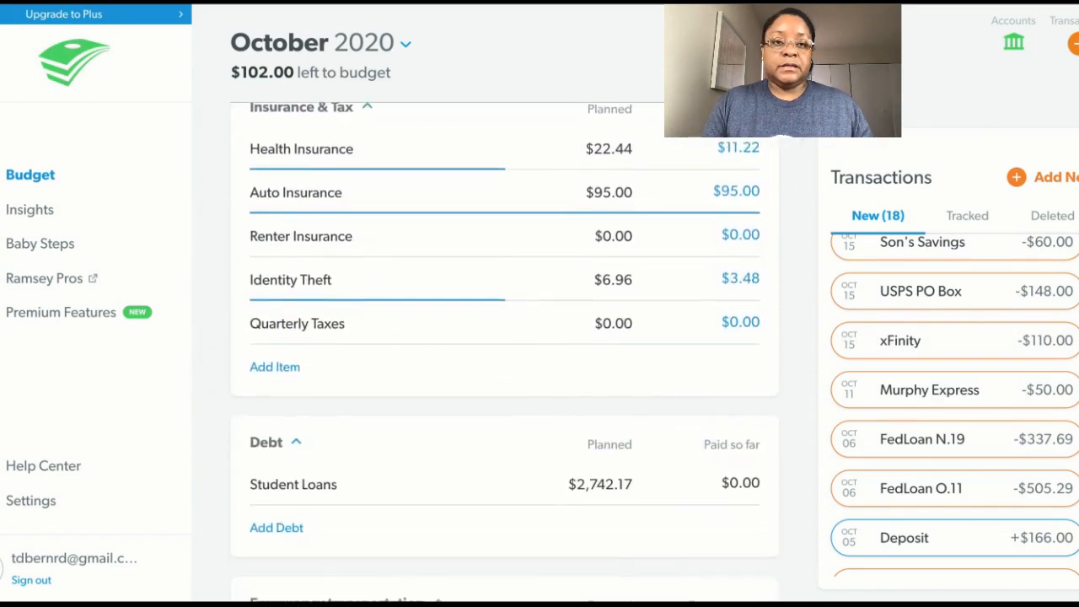
{"action": "scroll", "coordinate": [504, 353], "scroll_direction": "down", "scroll_amount": 1}
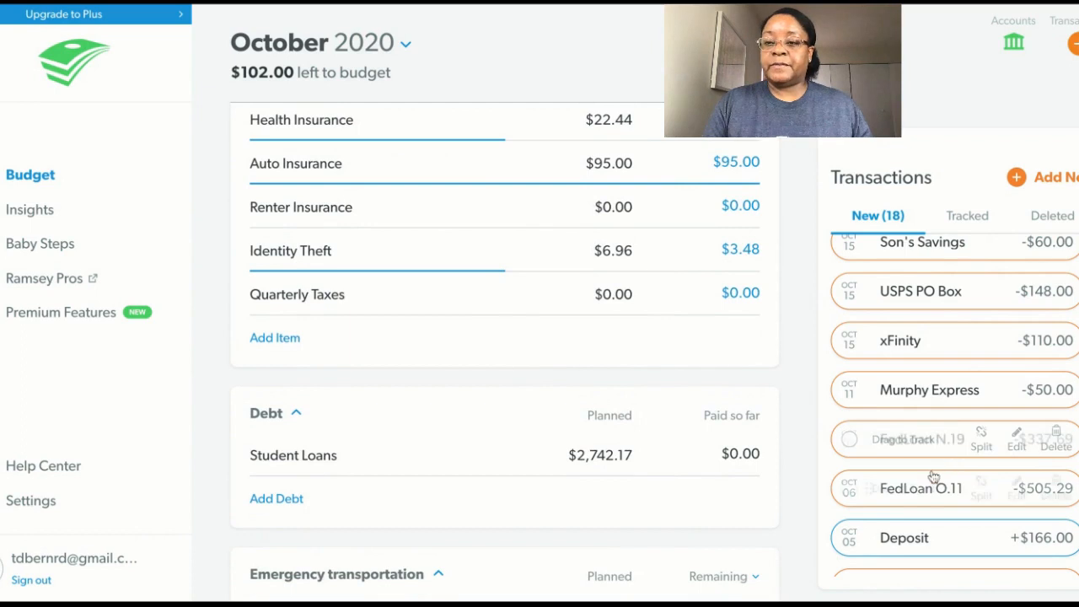
{"action": "left_click_drag", "start_coordinate": [939, 446], "coordinate": [615, 451]}
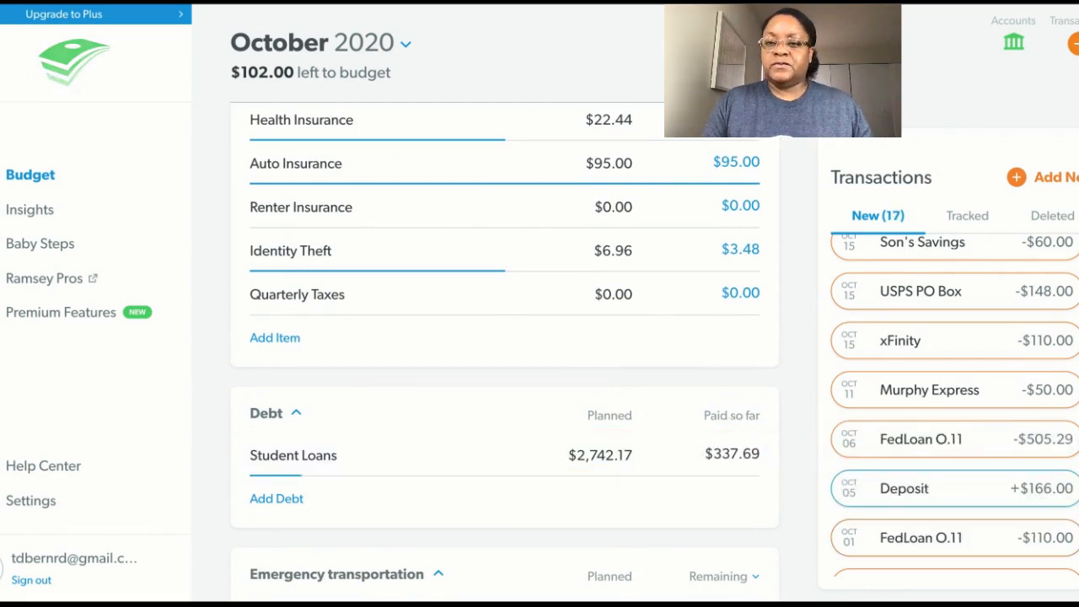
{"action": "left_click_drag", "start_coordinate": [931, 449], "coordinate": [624, 455]}
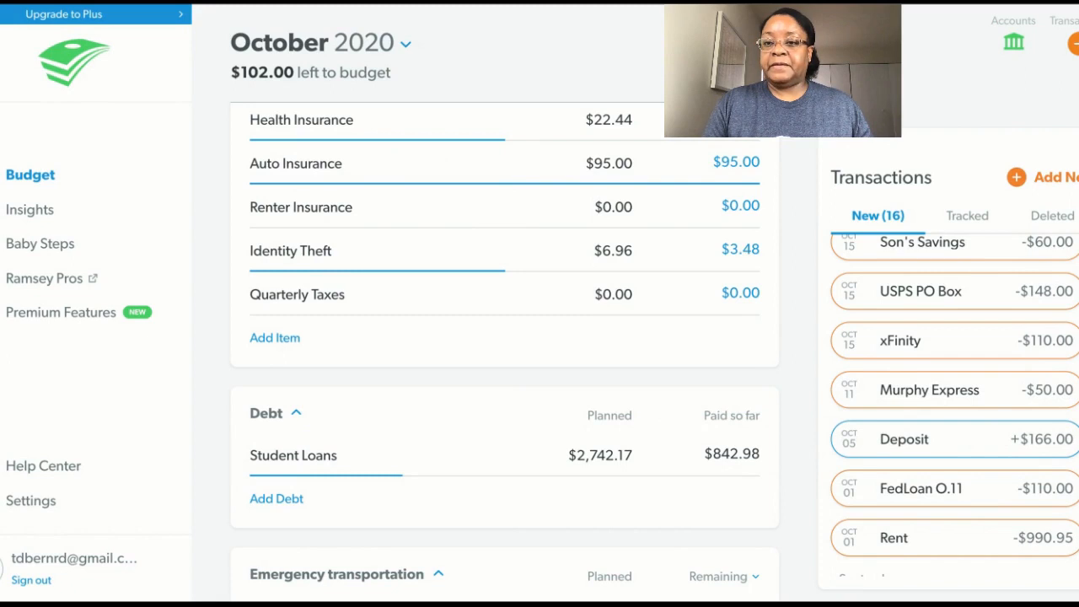
{"action": "left_click_drag", "start_coordinate": [978, 485], "coordinate": [965, 489]}
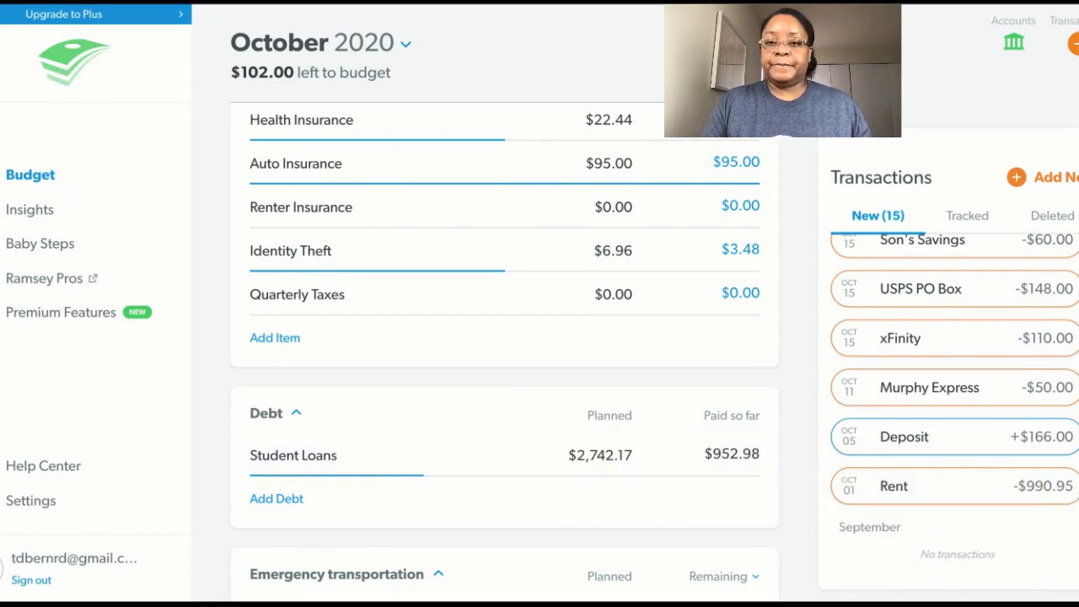
Review the Student Loans debt details and the transactions tracked to it, and close the details.
{"action": "left_click", "coordinate": [507, 462]}
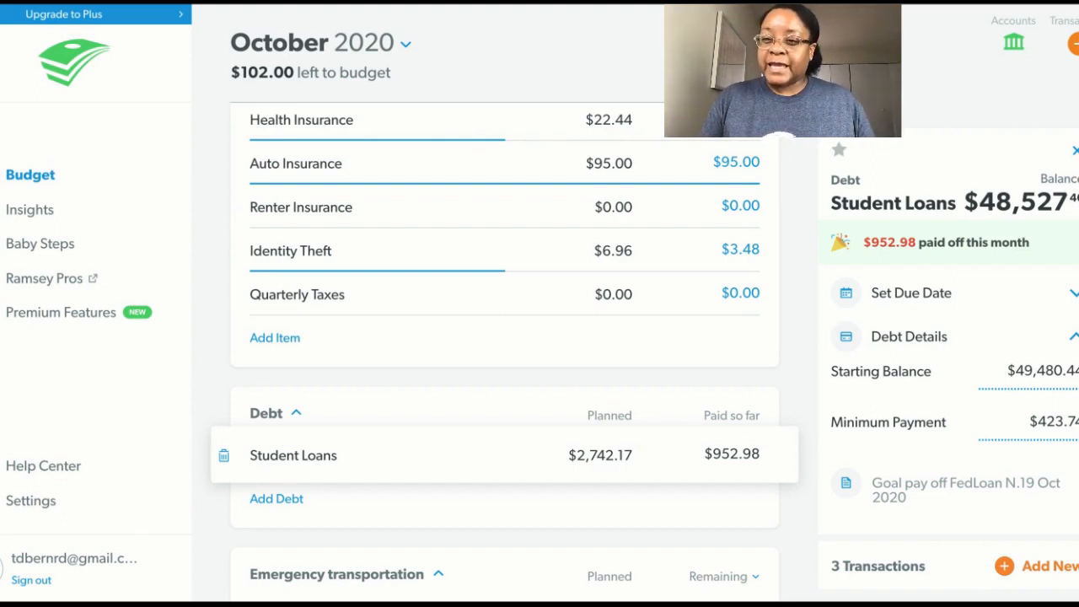
{"action": "scroll", "coordinate": [948, 349], "scroll_direction": "down", "scroll_amount": 2}
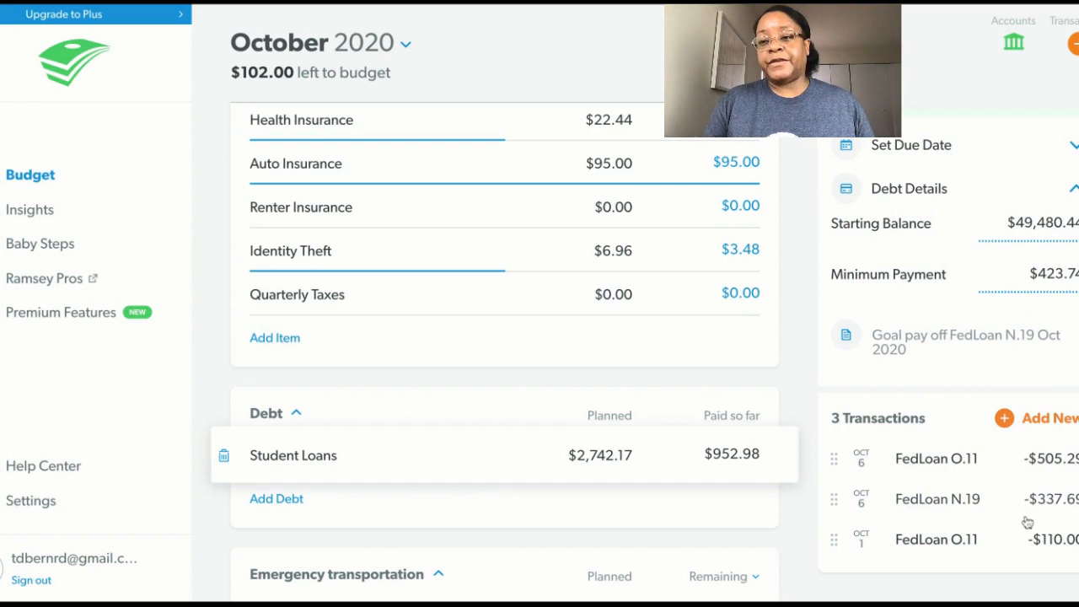
{"action": "scroll", "coordinate": [948, 354], "scroll_direction": "up", "scroll_amount": 2}
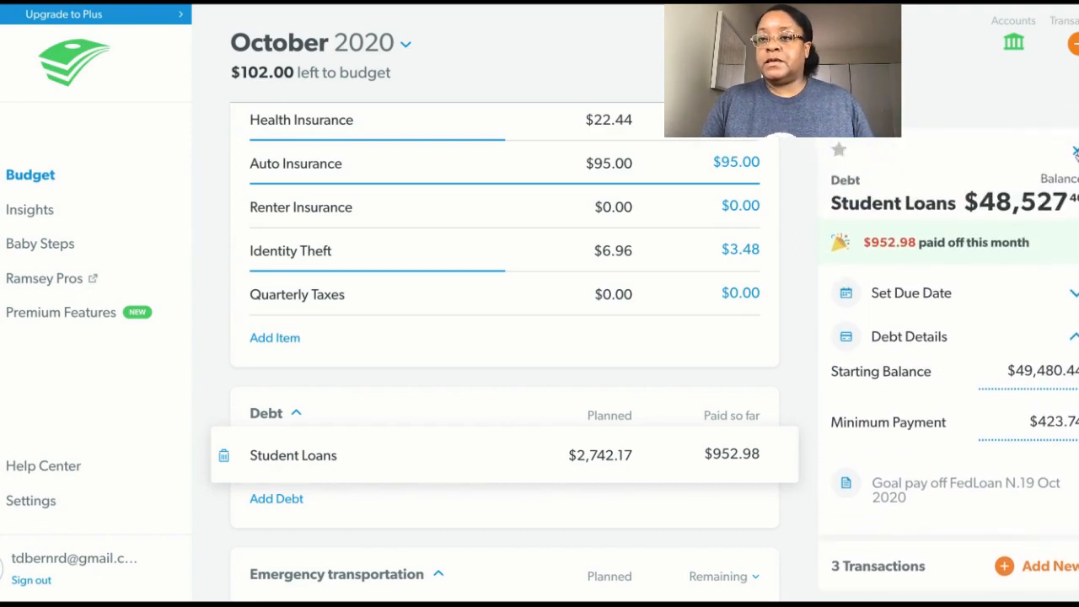
{"action": "left_click", "coordinate": [1074, 152]}
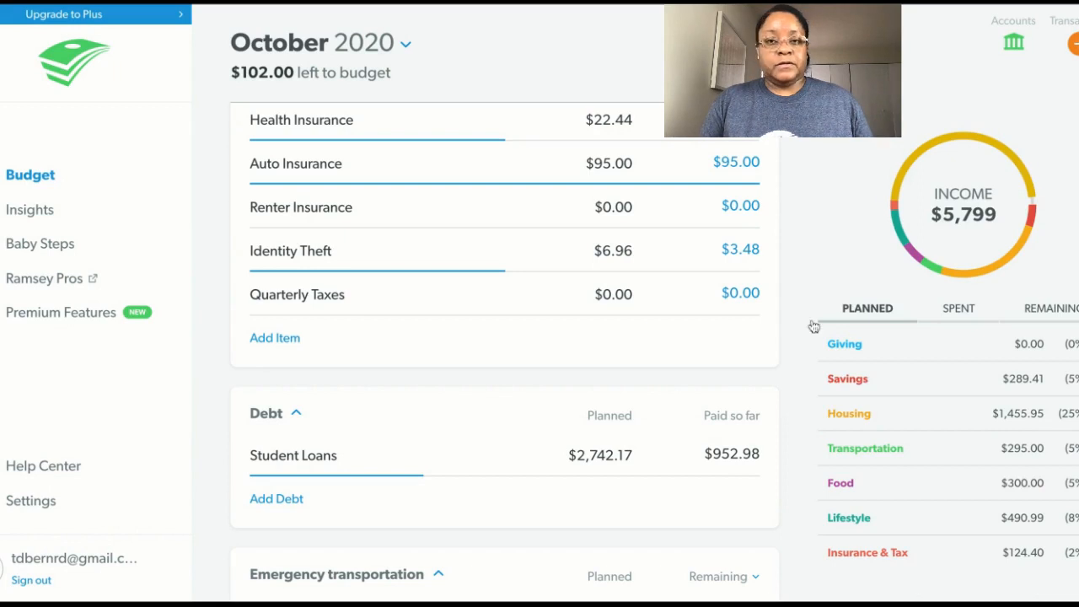
Return to the new transactions and track the October 1 Rent expense under the Rent item in Housing.
{"action": "left_click", "coordinate": [1075, 47]}
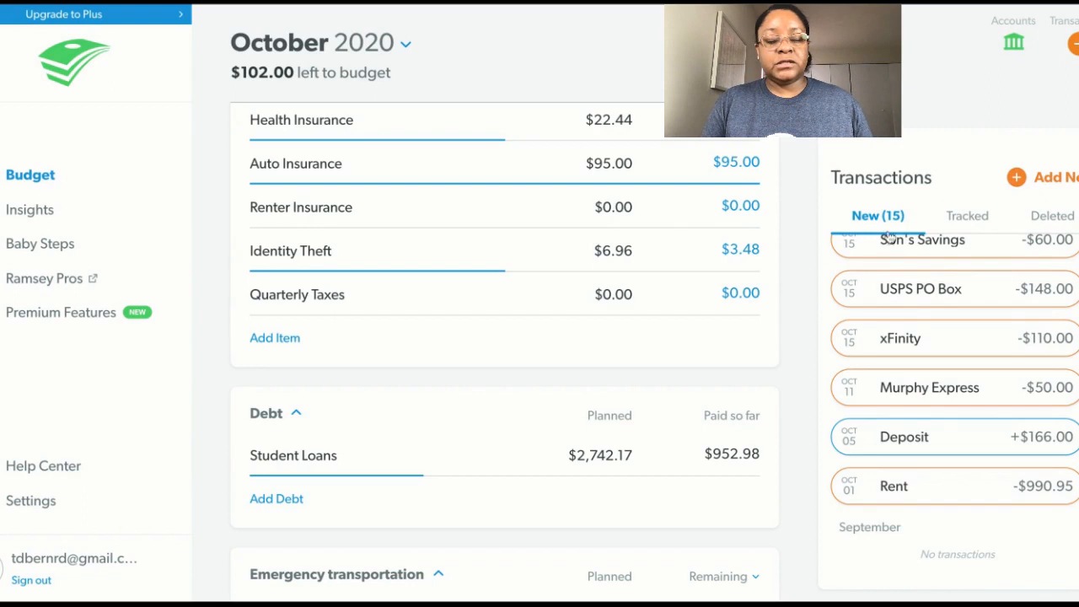
{"action": "scroll", "coordinate": [505, 354], "scroll_direction": "up", "scroll_amount": 6}
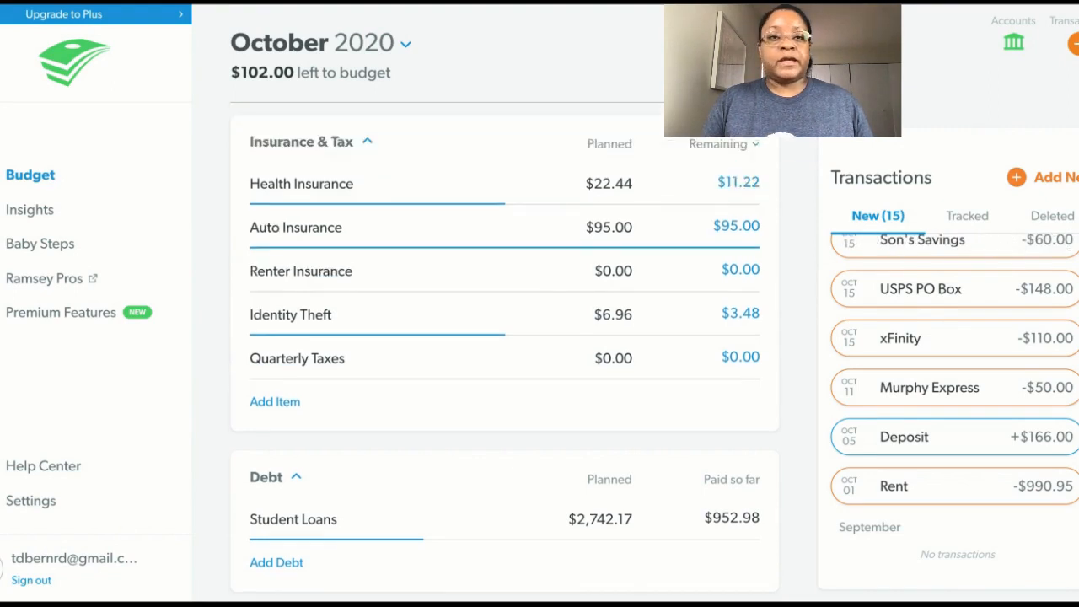
{"action": "scroll", "coordinate": [505, 353], "scroll_direction": "up", "scroll_amount": 8}
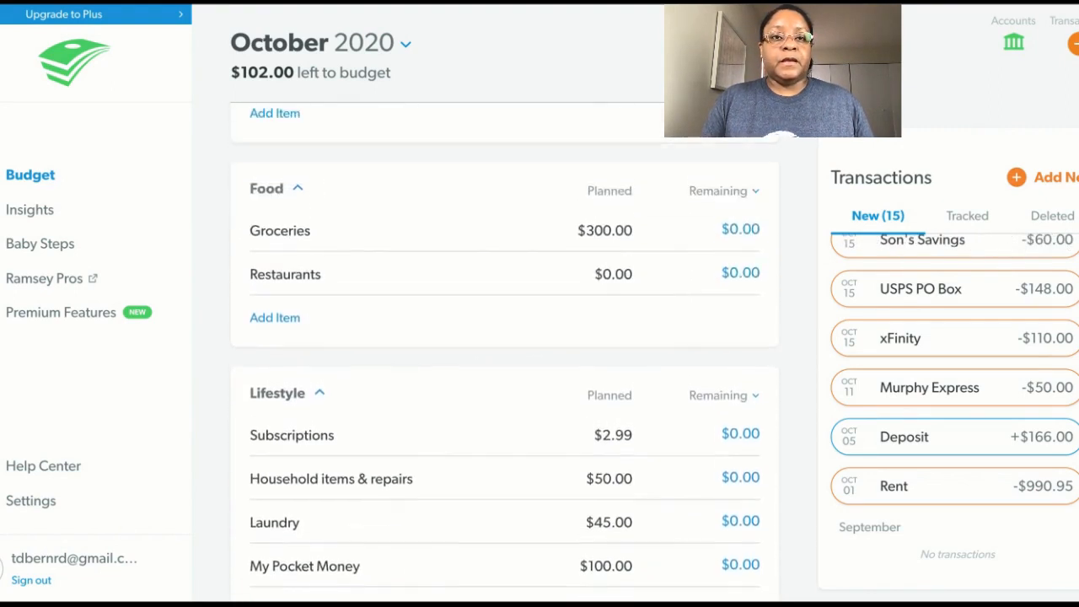
{"action": "scroll", "coordinate": [773, 463], "scroll_direction": "up", "scroll_amount": 3}
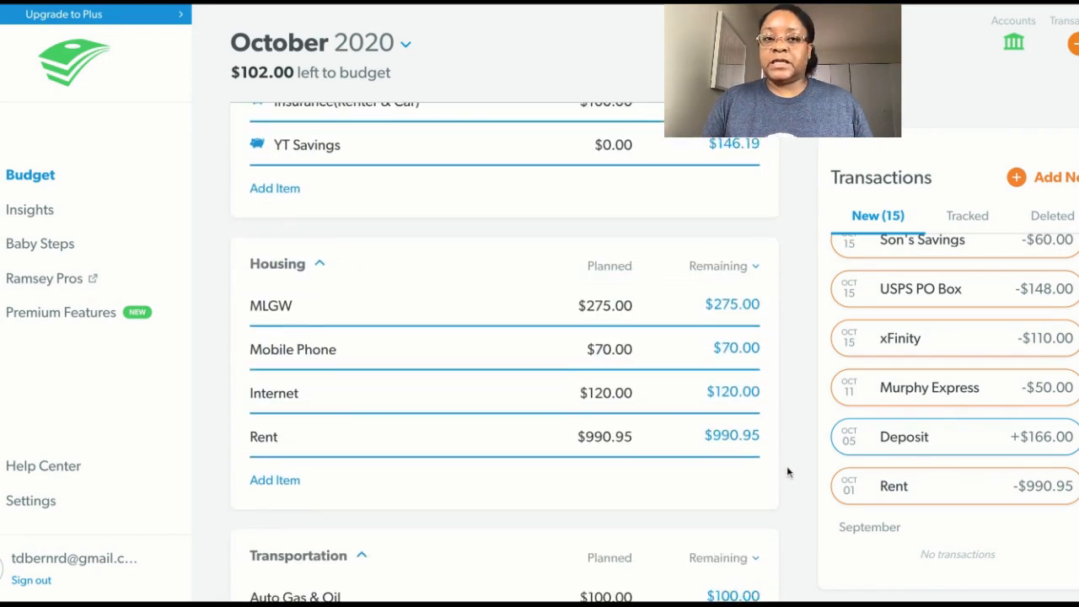
{"action": "mouse_move", "coordinate": [885, 487]}
{"action": "left_click_drag", "start_coordinate": [924, 502], "coordinate": [640, 447]}
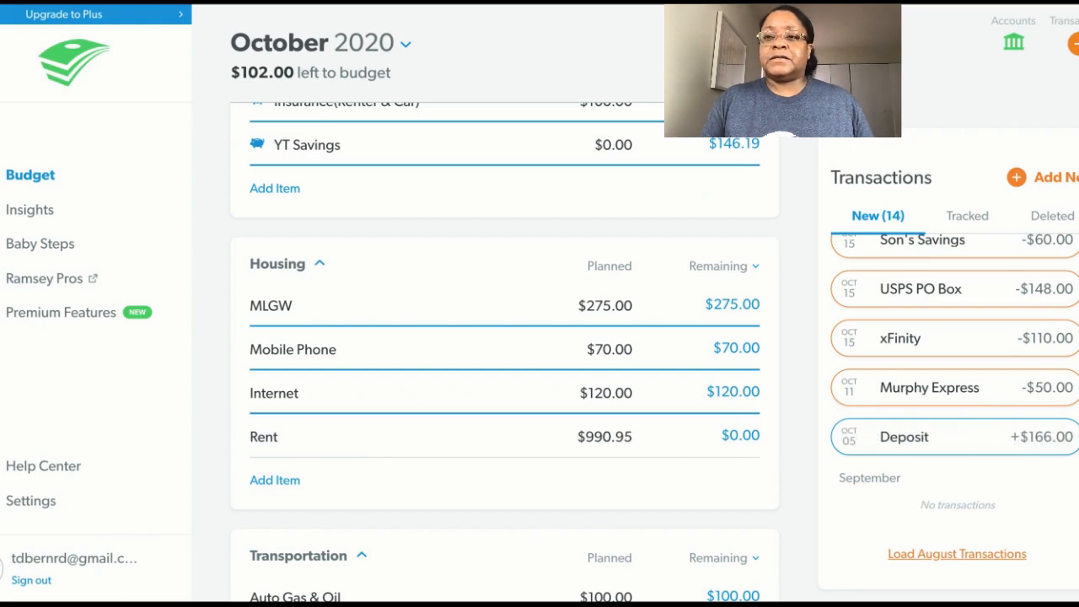
Open the October 5 Deposit of $166.00 for editing and assign it to the Car Maint. SF (Tags) income item.
{"action": "scroll", "coordinate": [503, 347], "scroll_direction": "up", "scroll_amount": 10}
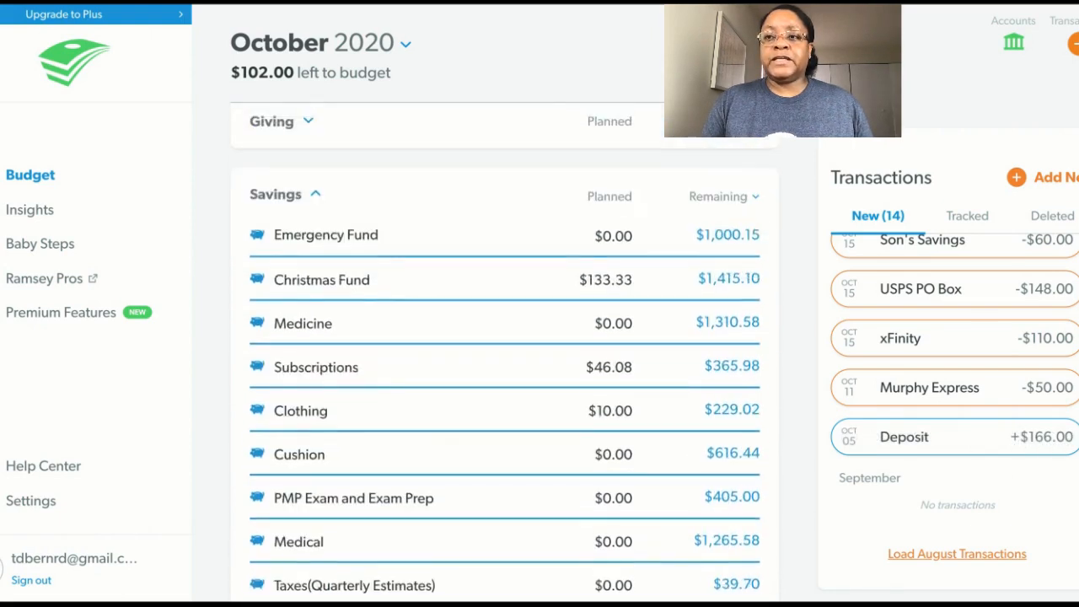
{"action": "scroll", "coordinate": [504, 347], "scroll_direction": "up", "scroll_amount": 3}
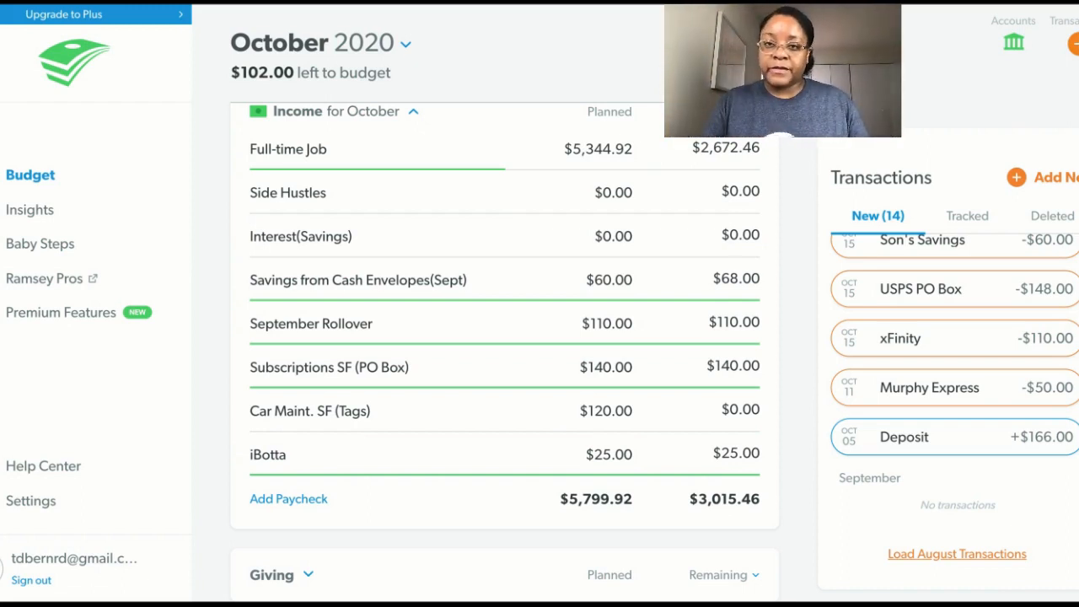
{"action": "mouse_move", "coordinate": [975, 444]}
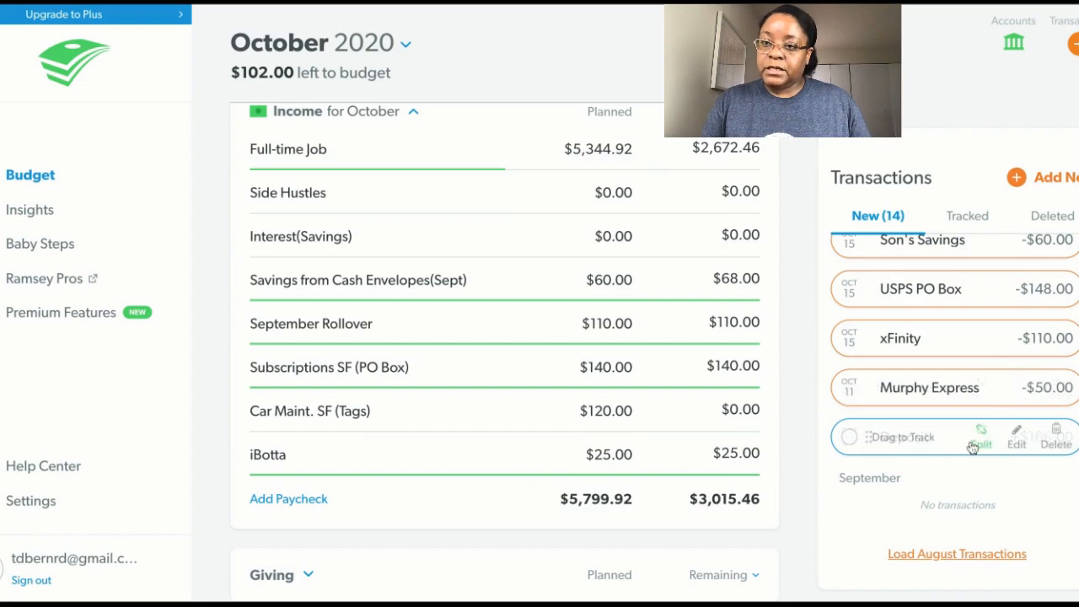
{"action": "left_click", "coordinate": [996, 442]}
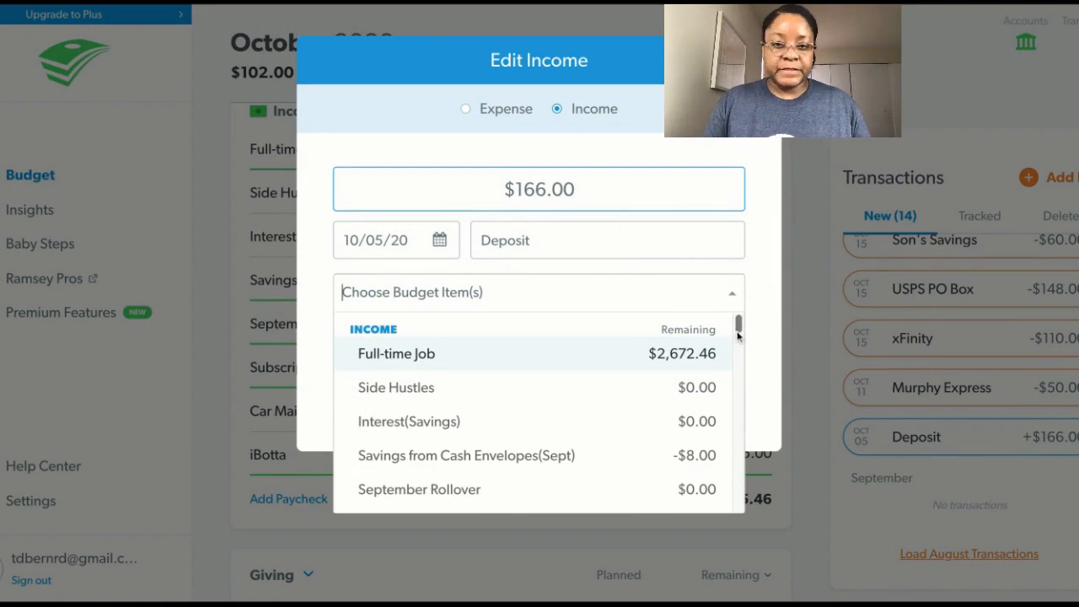
{"action": "scroll", "coordinate": [737, 336], "scroll_direction": "down", "scroll_amount": 3}
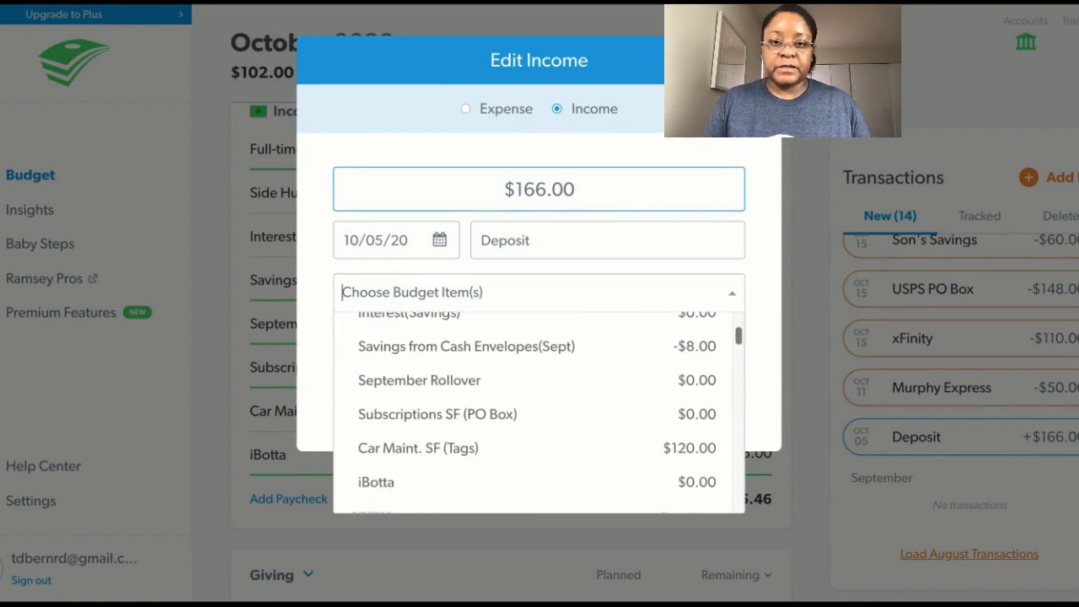
{"action": "left_click", "coordinate": [674, 450]}
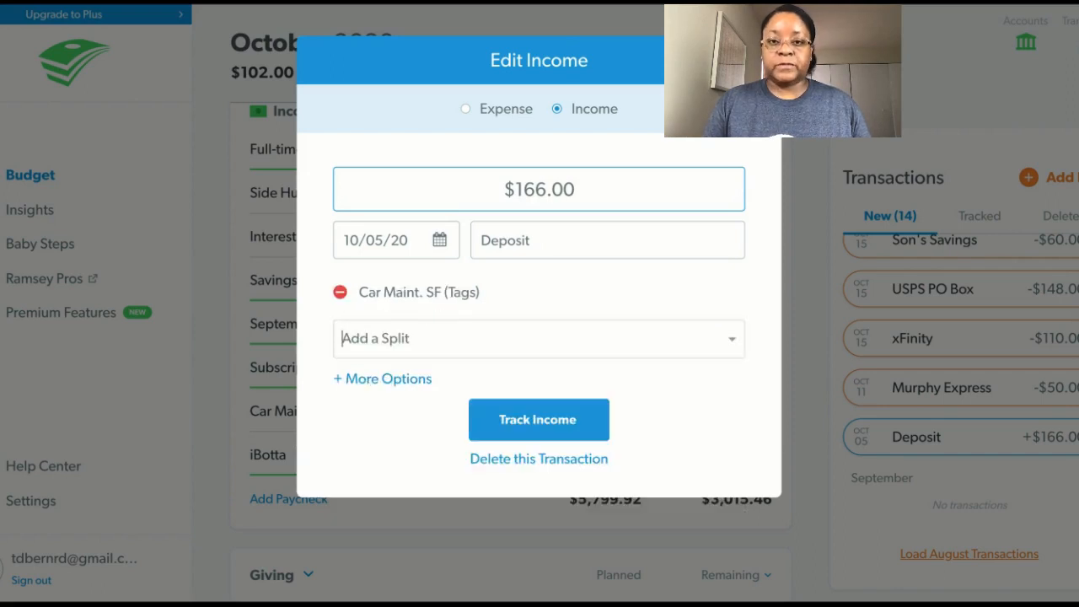
Add My Pocket Money as a second budget item to split the October 5 Deposit.
{"action": "left_click", "coordinate": [731, 345]}
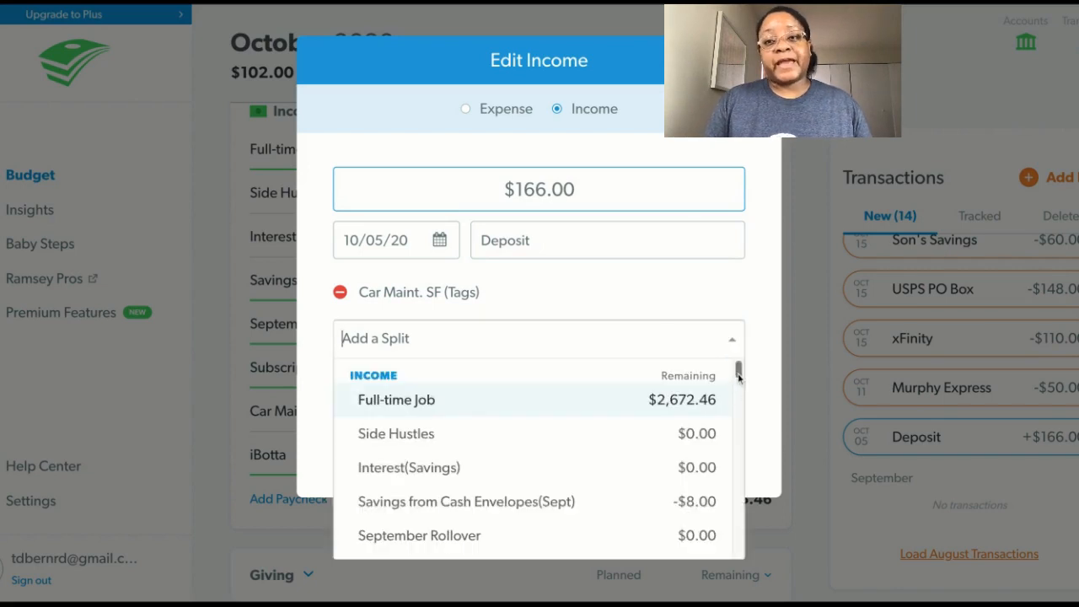
{"action": "scroll", "coordinate": [738, 378], "scroll_direction": "down", "scroll_amount": 5}
{"action": "scroll", "coordinate": [738, 380], "scroll_direction": "down", "scroll_amount": 5}
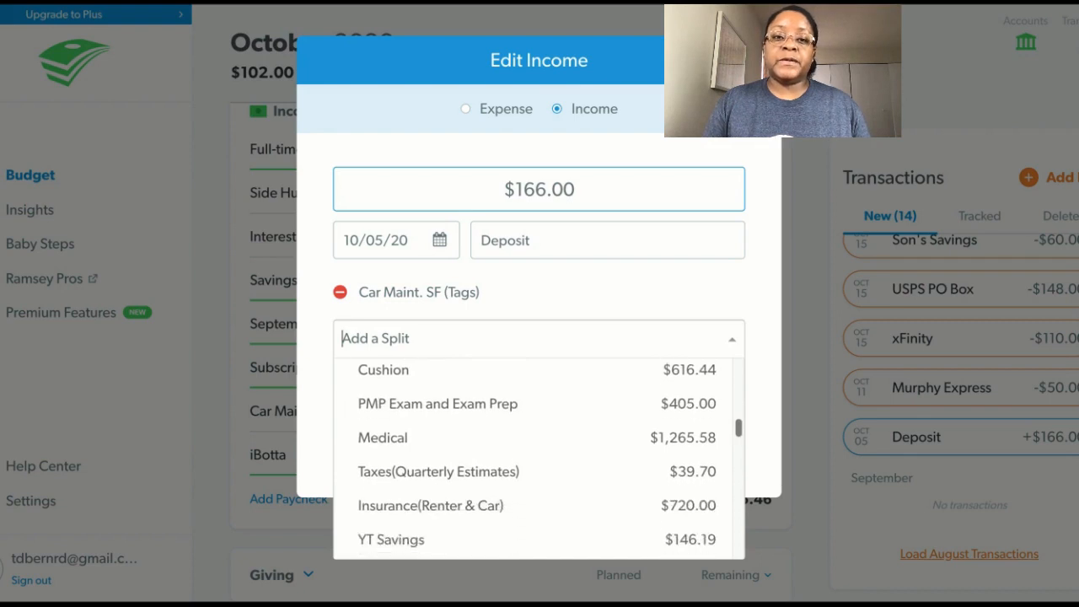
{"action": "scroll", "coordinate": [540, 455], "scroll_direction": "down", "scroll_amount": 5}
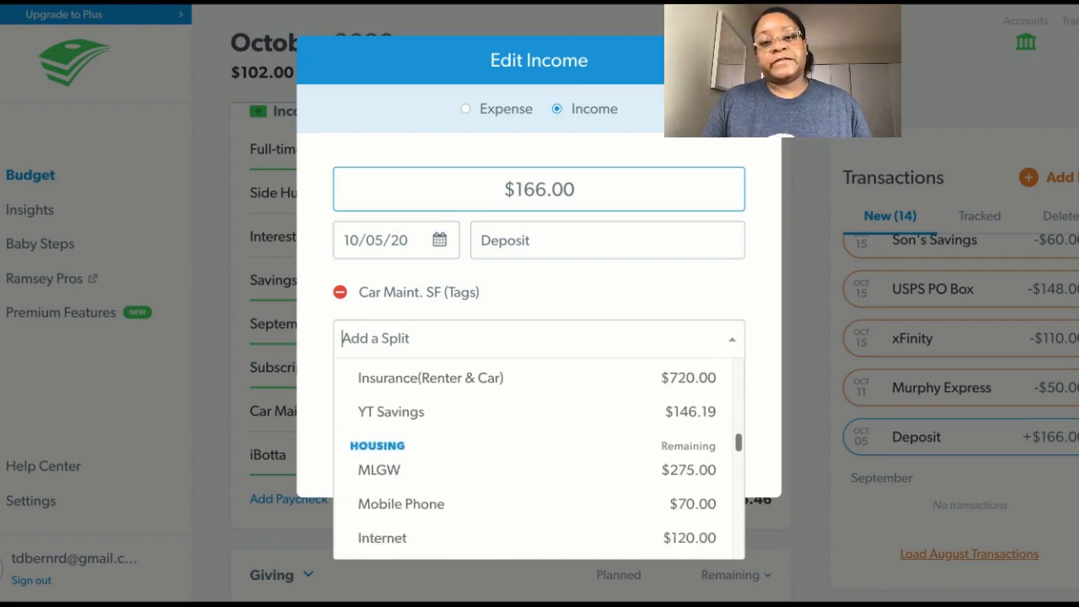
{"action": "scroll", "coordinate": [539, 455], "scroll_direction": "down", "scroll_amount": 5}
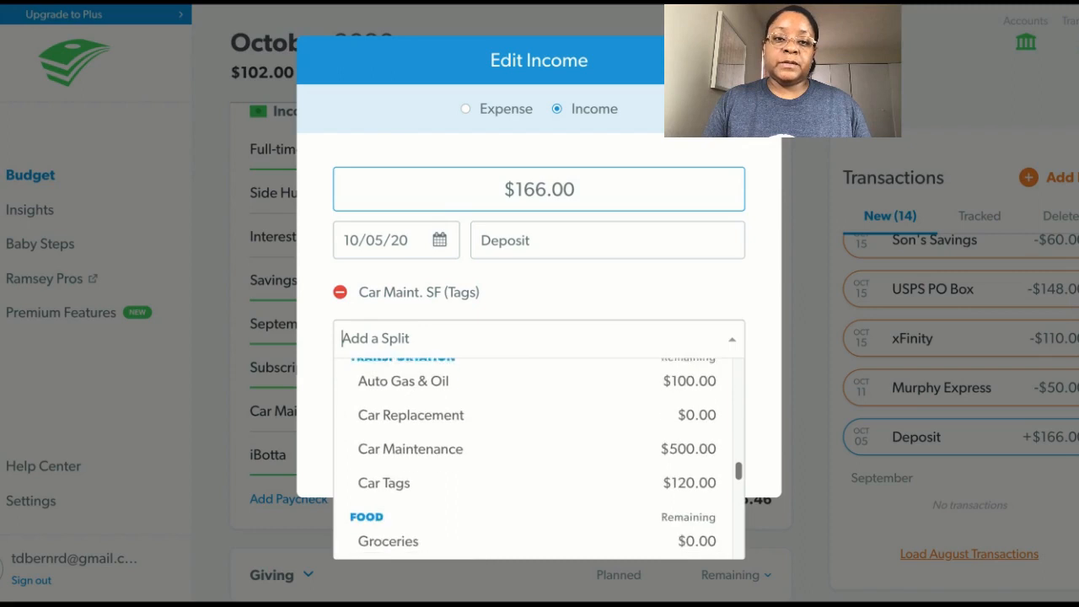
{"action": "scroll", "coordinate": [539, 455], "scroll_direction": "down", "scroll_amount": 5}
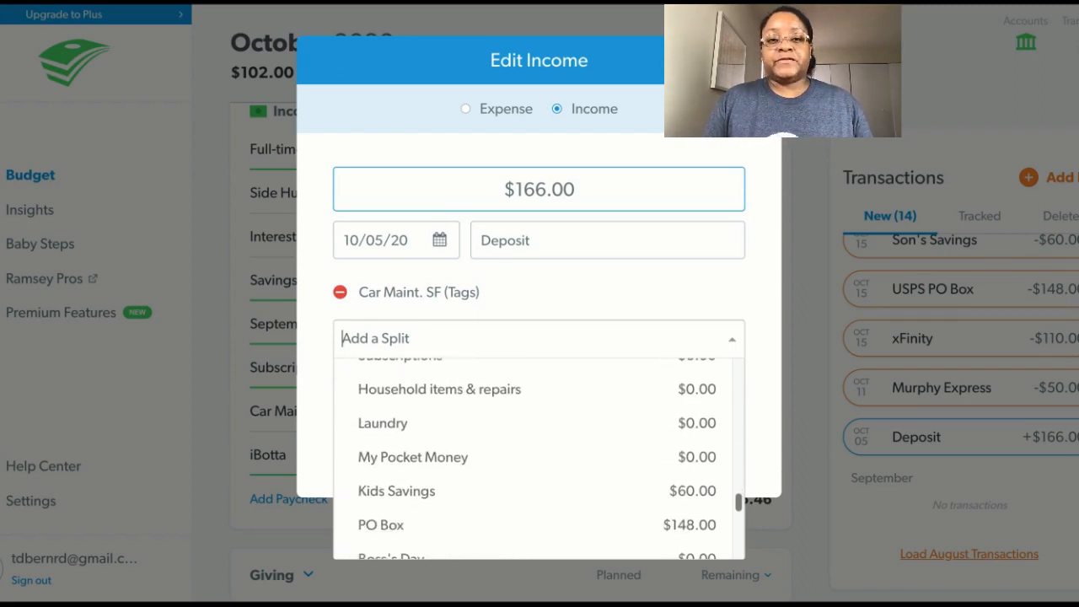
{"action": "left_click", "coordinate": [691, 460]}
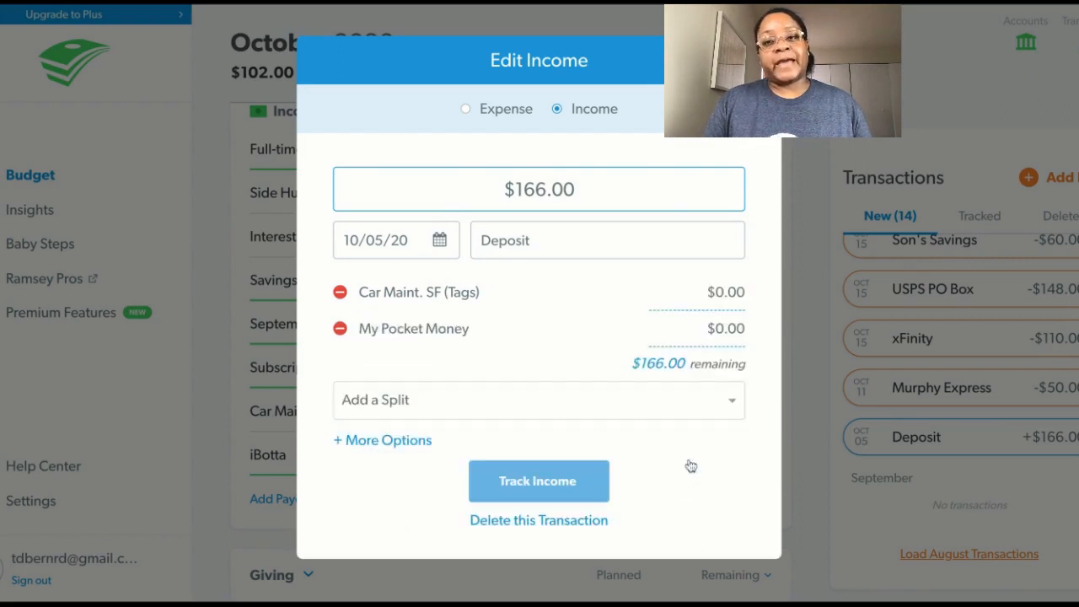
Split the Deposit into $116.00 for Car Maint. SF (Tags) and $50.00 for My Pocket Money, and track it as income.
{"action": "left_click", "coordinate": [723, 292]}
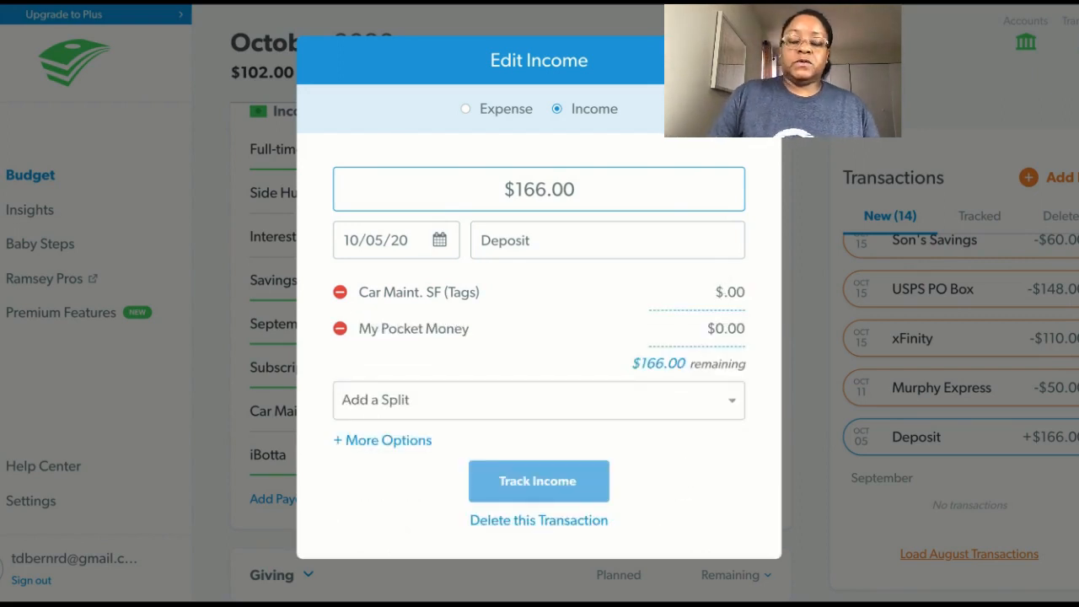
{"action": "type", "text": "116"}
{"action": "key", "text": "Tab"}
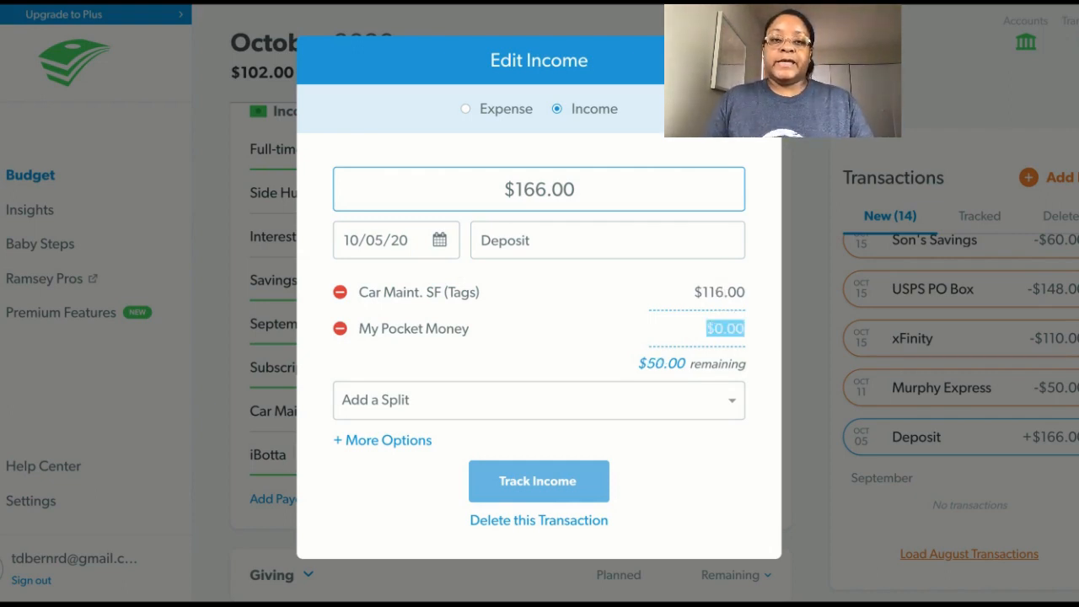
{"action": "type", "text": "50"}
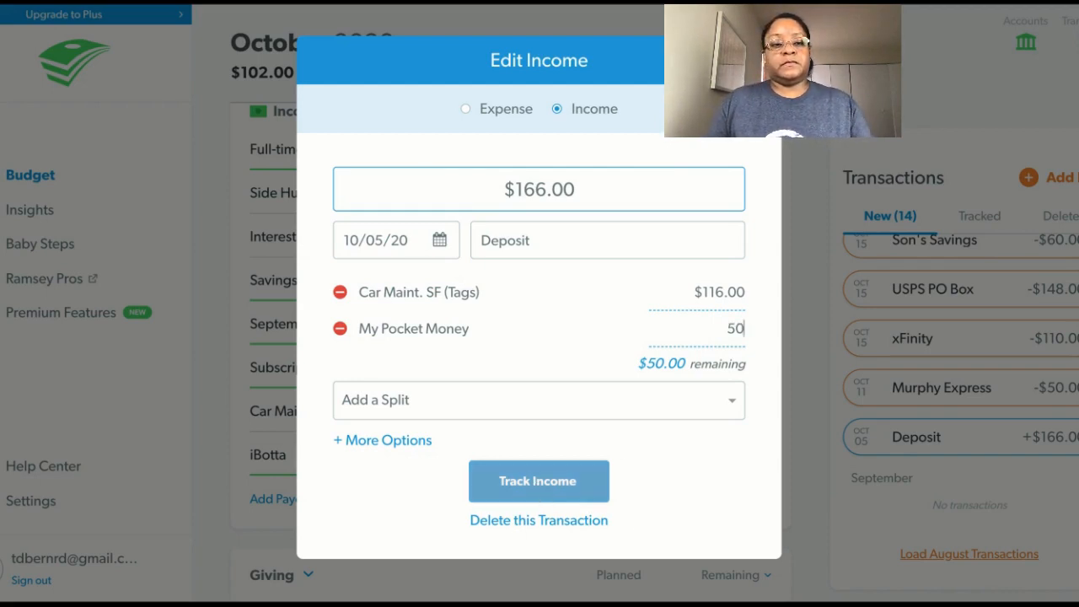
{"action": "key", "text": "Tab"}
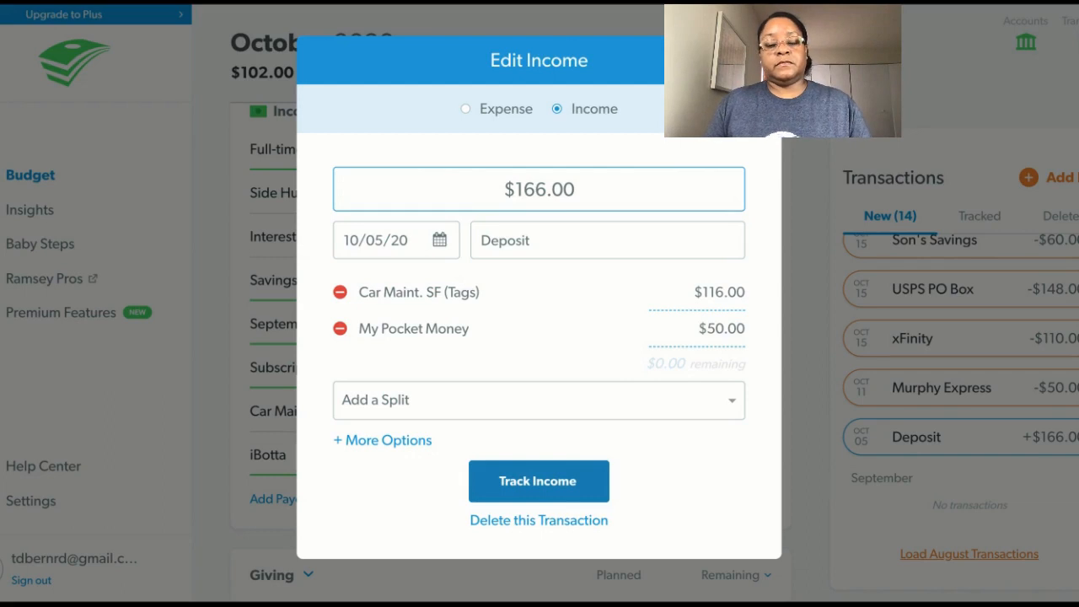
{"action": "left_click", "coordinate": [548, 487]}
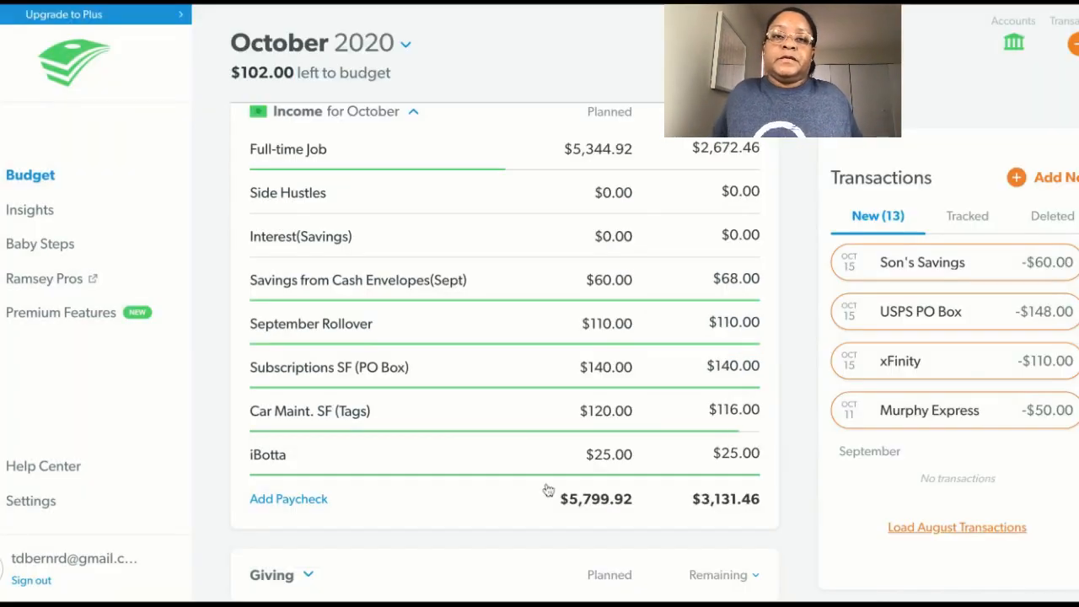
Set the planned income to $116.00 for Car Maint. SF (Tags) and $148.00 for Subscriptions SF (PO Box).
{"action": "left_click", "coordinate": [605, 410]}
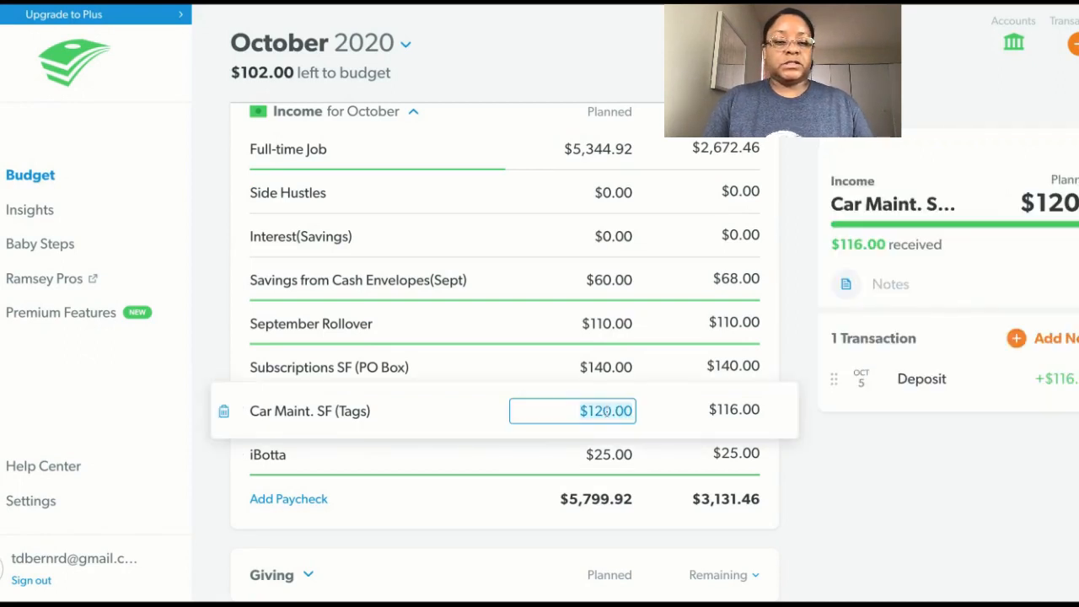
{"action": "type", "text": "116."}
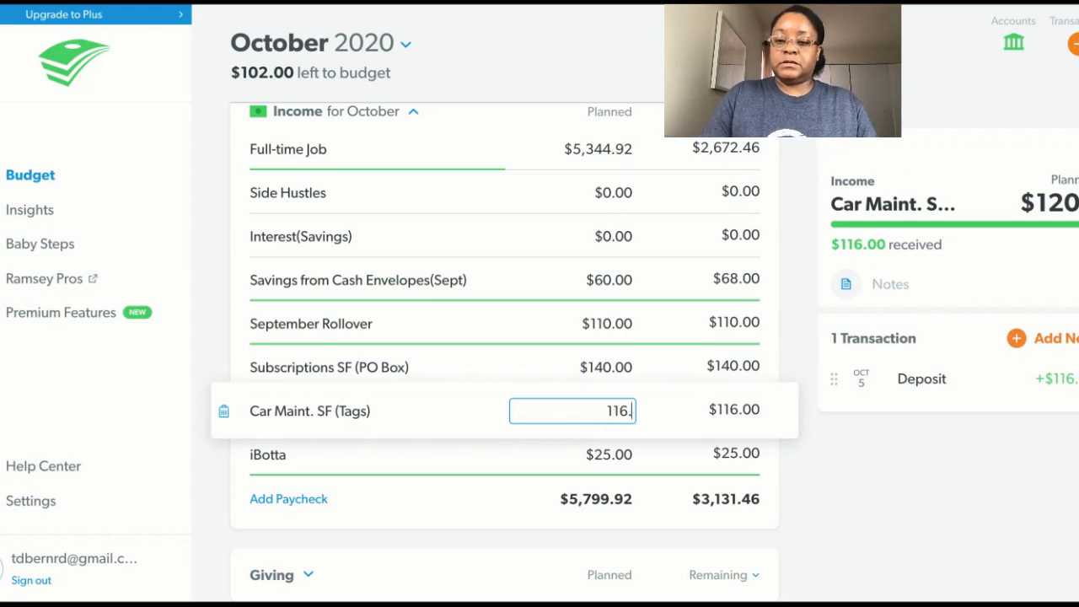
{"action": "key", "text": "Tab"}
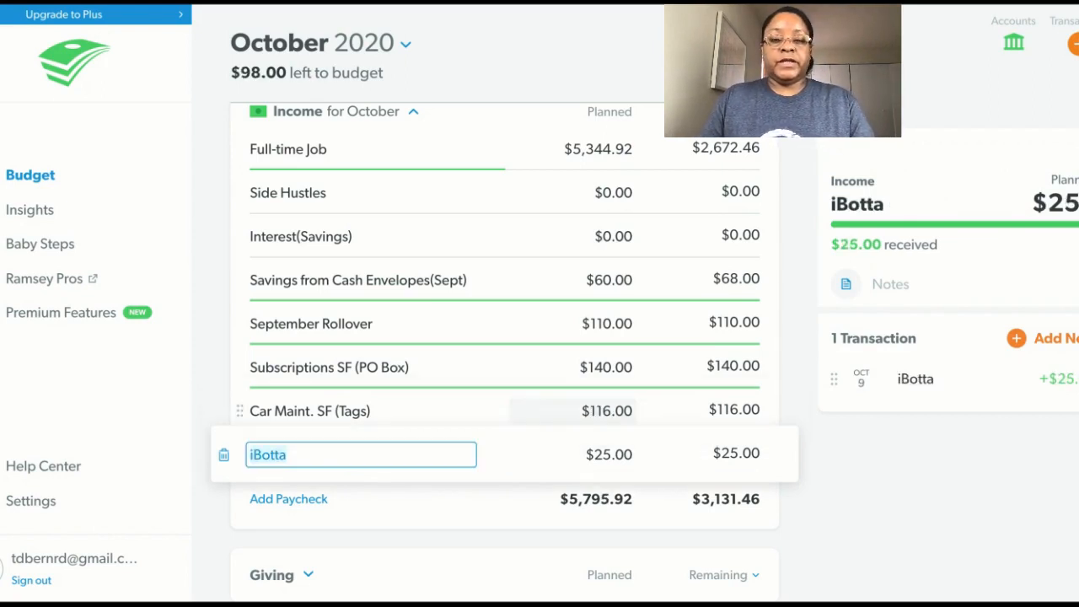
{"action": "left_click", "coordinate": [612, 366]}
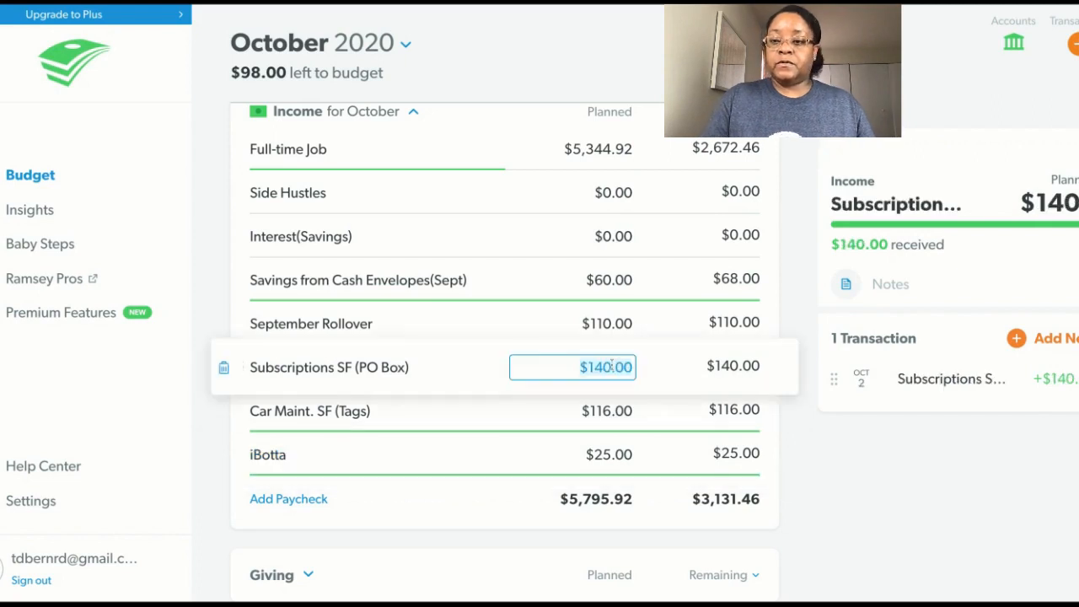
{"action": "type", "text": "148"}
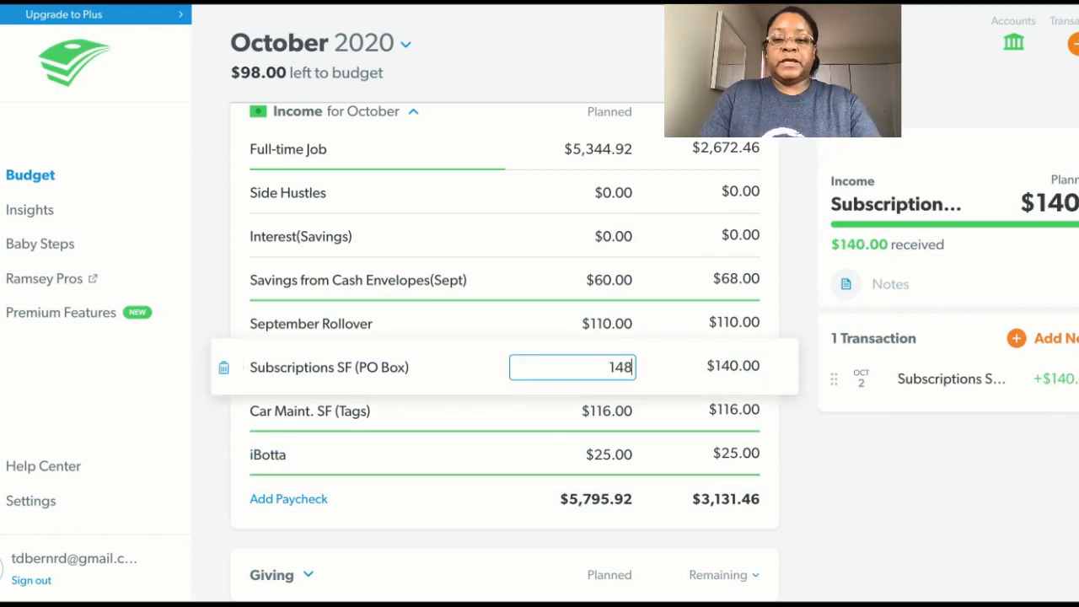
{"action": "key", "text": "Tab"}
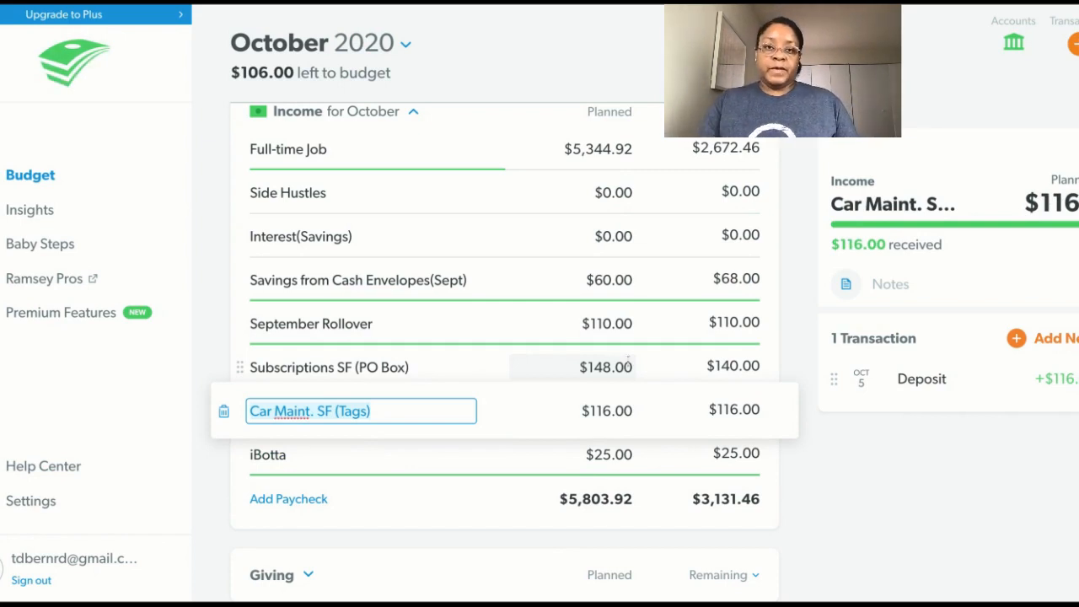
Change the October 2 income transaction tracked to Subscriptions SF (PO Box) to $148.00 and save it.
{"action": "left_click", "coordinate": [484, 372]}
{"action": "left_click", "coordinate": [485, 372]}
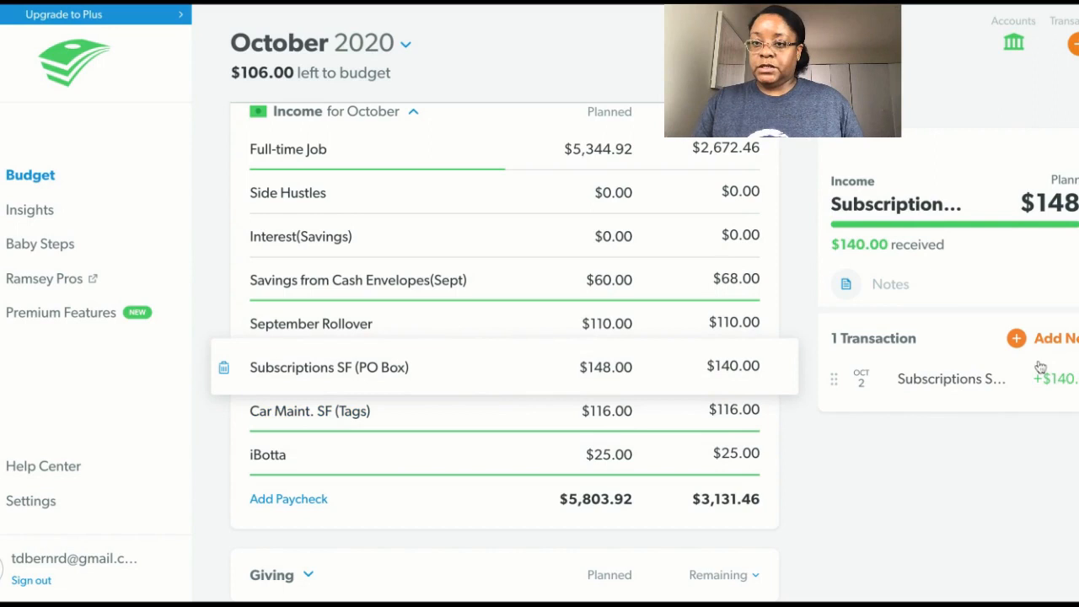
{"action": "left_click", "coordinate": [973, 388]}
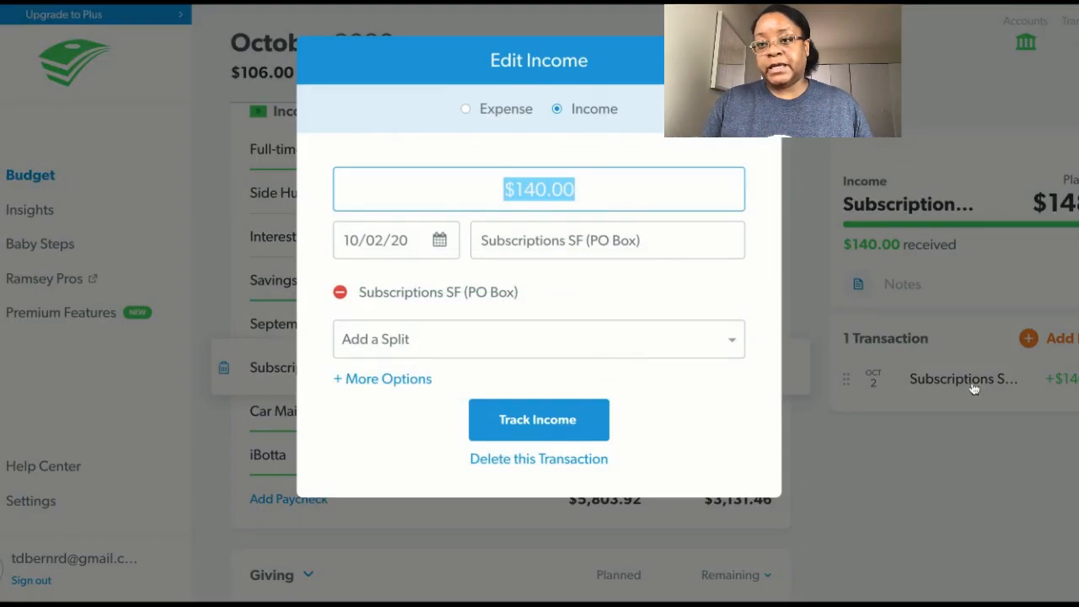
{"action": "left_click", "coordinate": [547, 189]}
{"action": "key", "text": "BackSpace"}
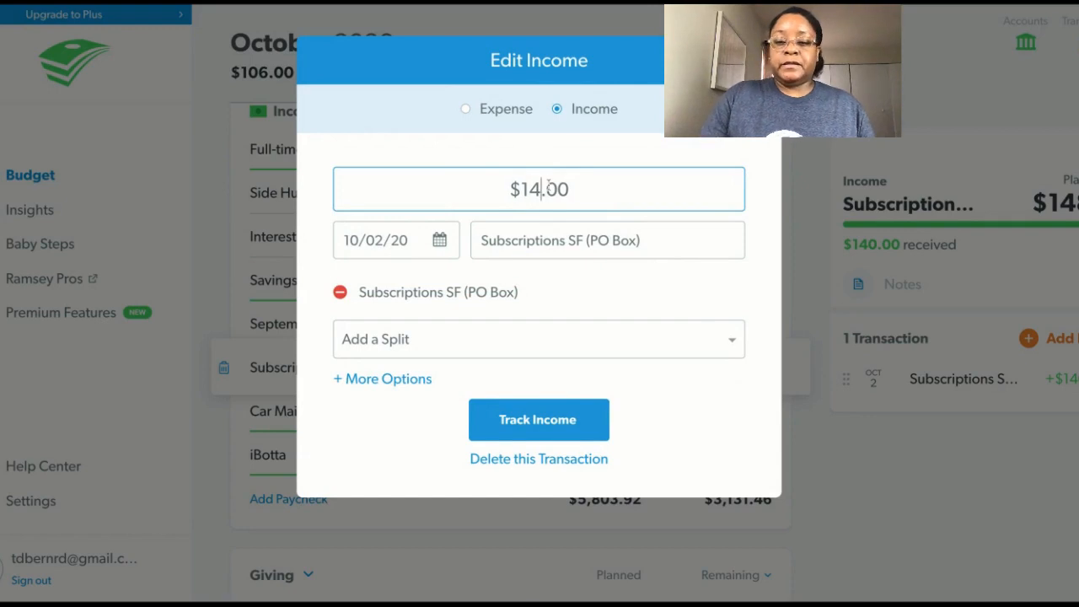
{"action": "type", "text": "8"}
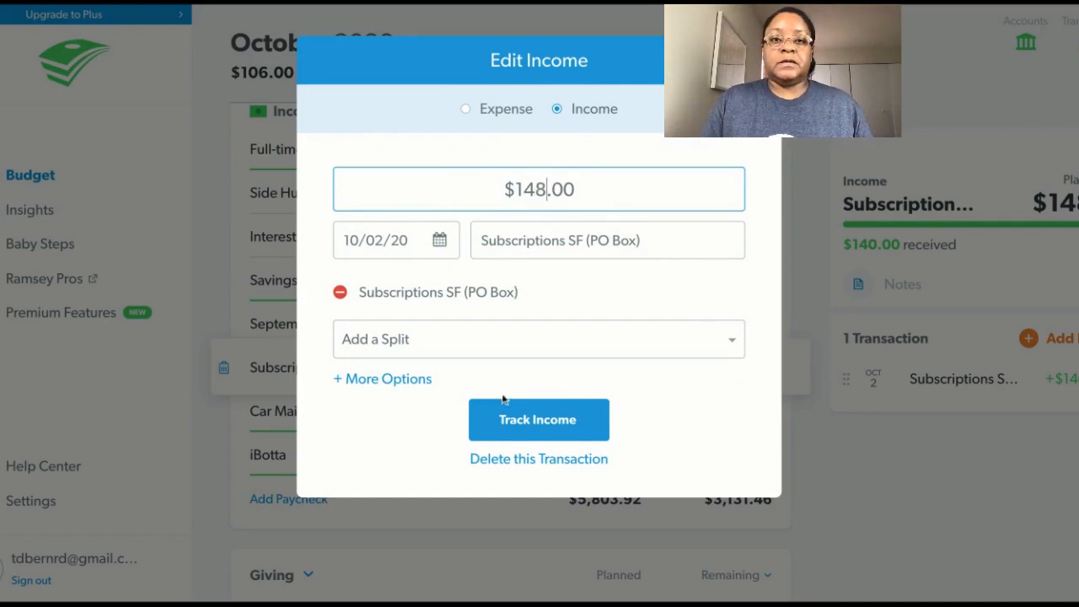
{"action": "left_click", "coordinate": [533, 412]}
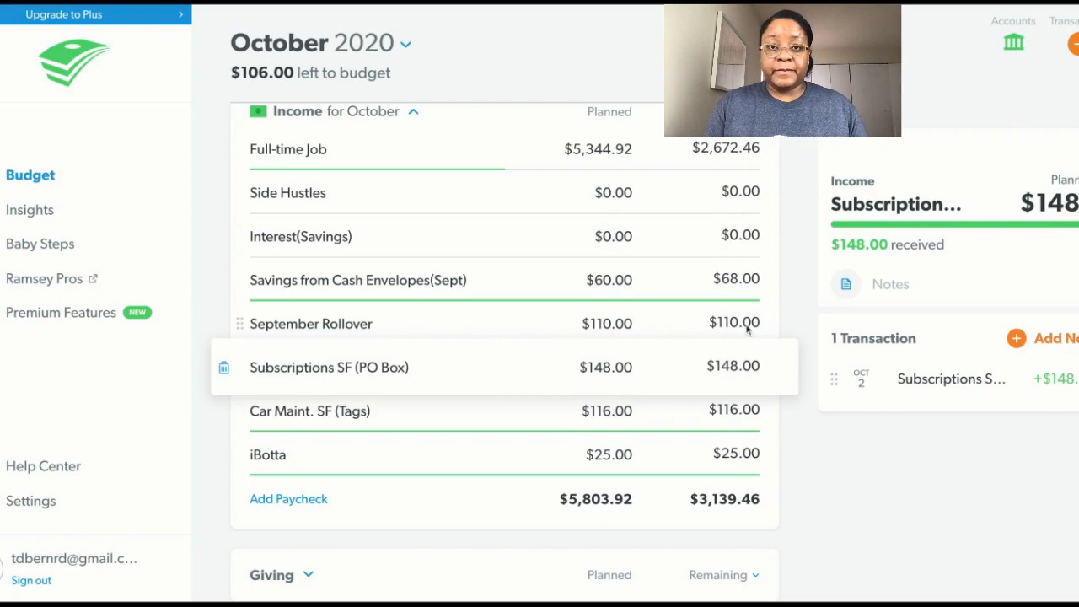
Set the planned amount for Savings from Cash Envelopes(Sept) to $68.00 and leave the income item details.
{"action": "left_click", "coordinate": [609, 280]}
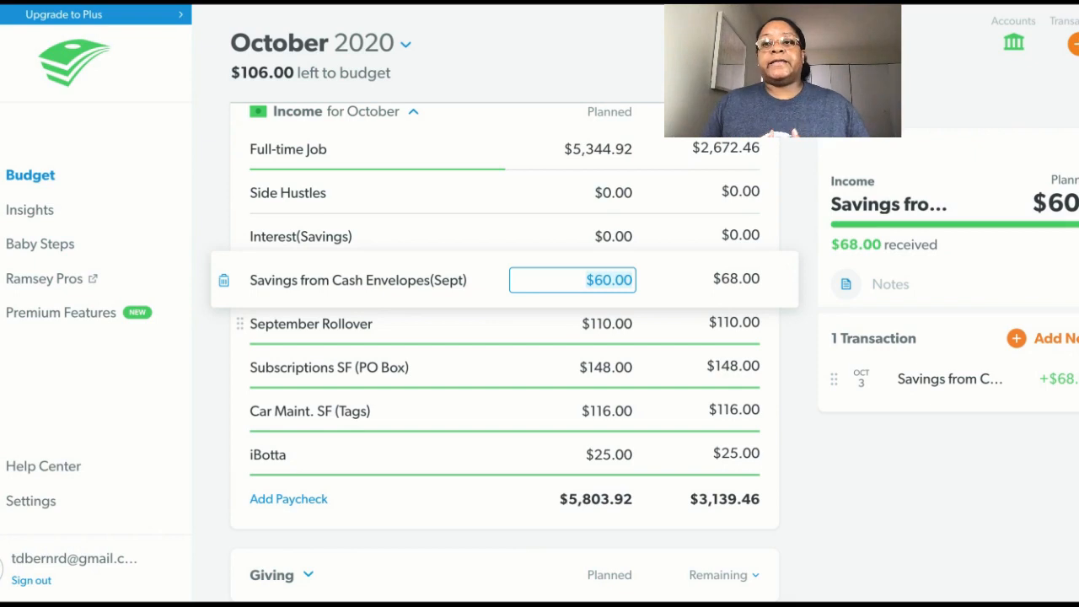
{"action": "type", "text": "68"}
{"action": "key", "text": "Tab"}
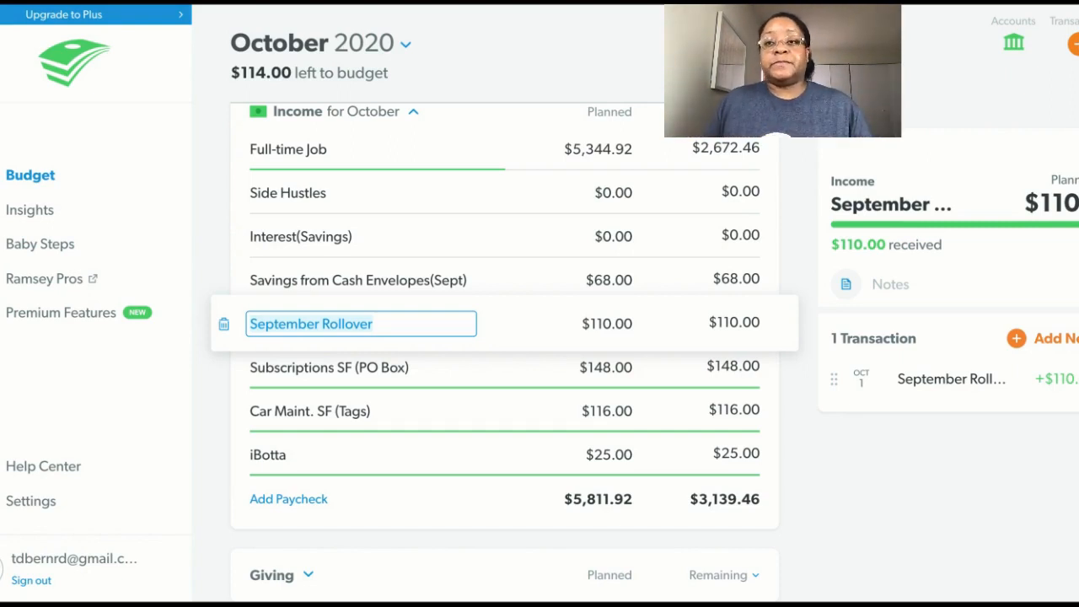
{"action": "key", "text": "Escape"}
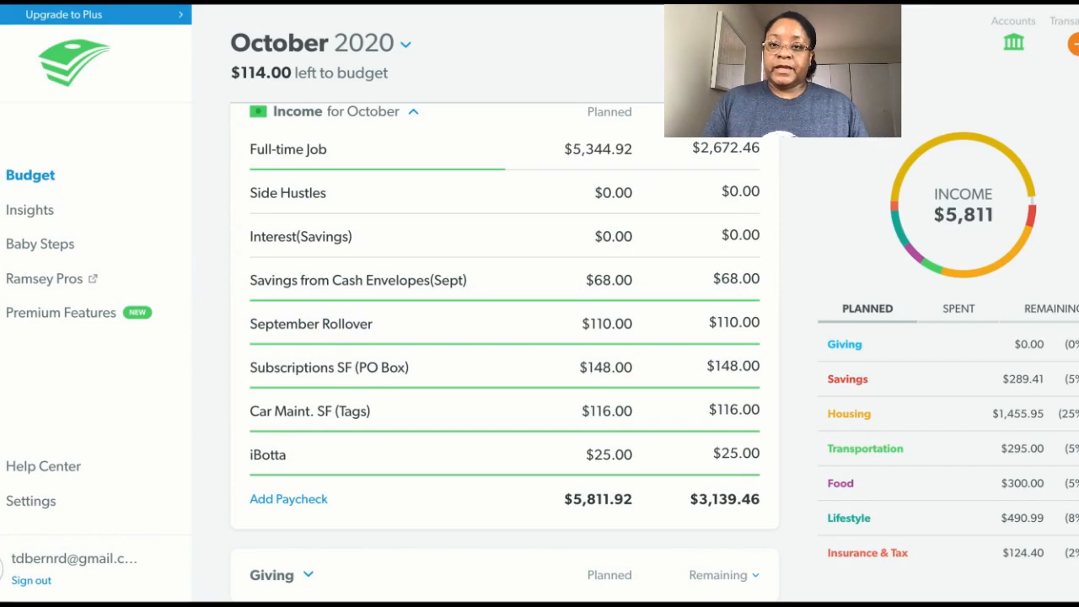
Return to the new transactions and change the October 11 Murphy Express expense's date to 10/15/20, saving the change.
{"action": "left_click", "coordinate": [1073, 45]}
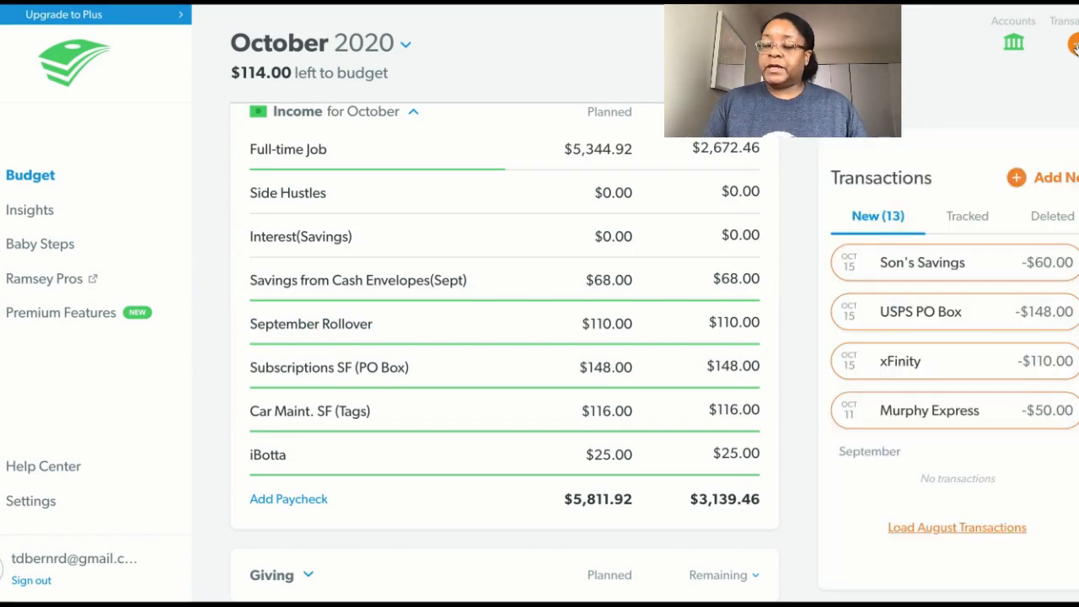
{"action": "mouse_move", "coordinate": [919, 417]}
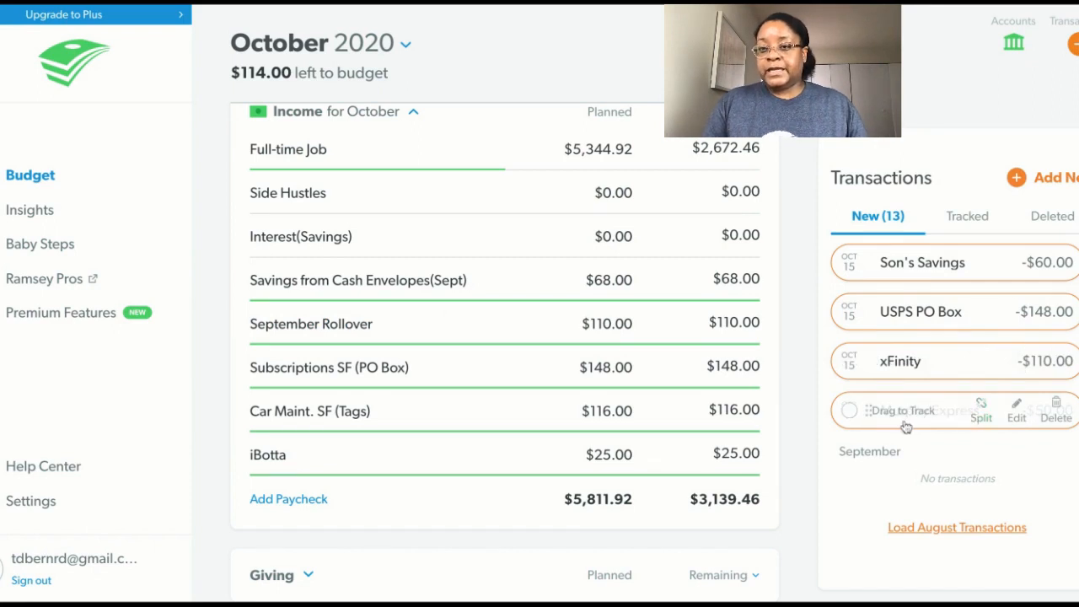
{"action": "left_click", "coordinate": [1015, 417]}
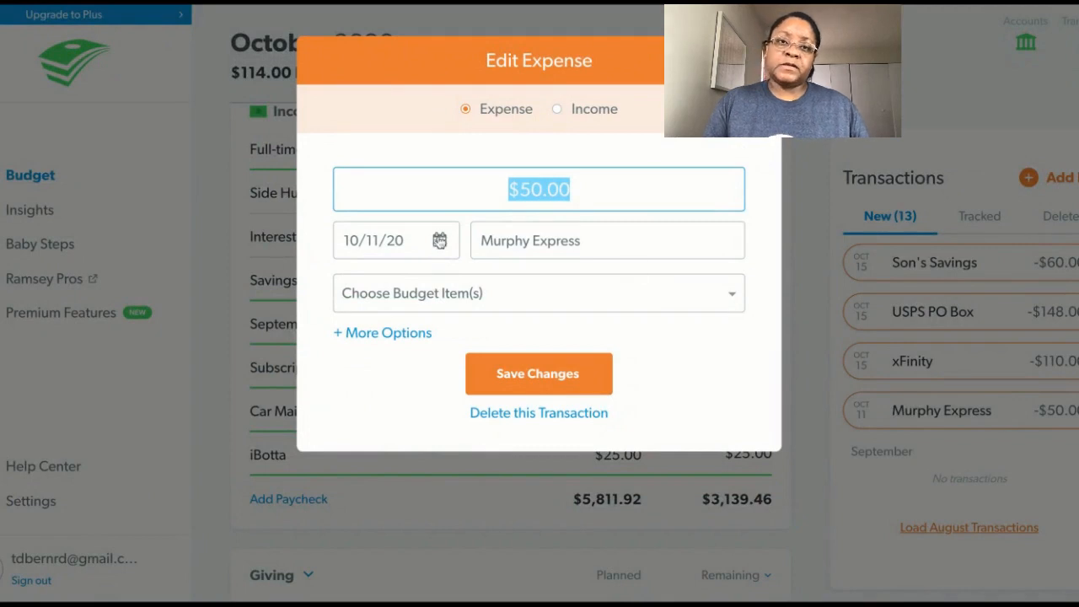
{"action": "left_click", "coordinate": [439, 241]}
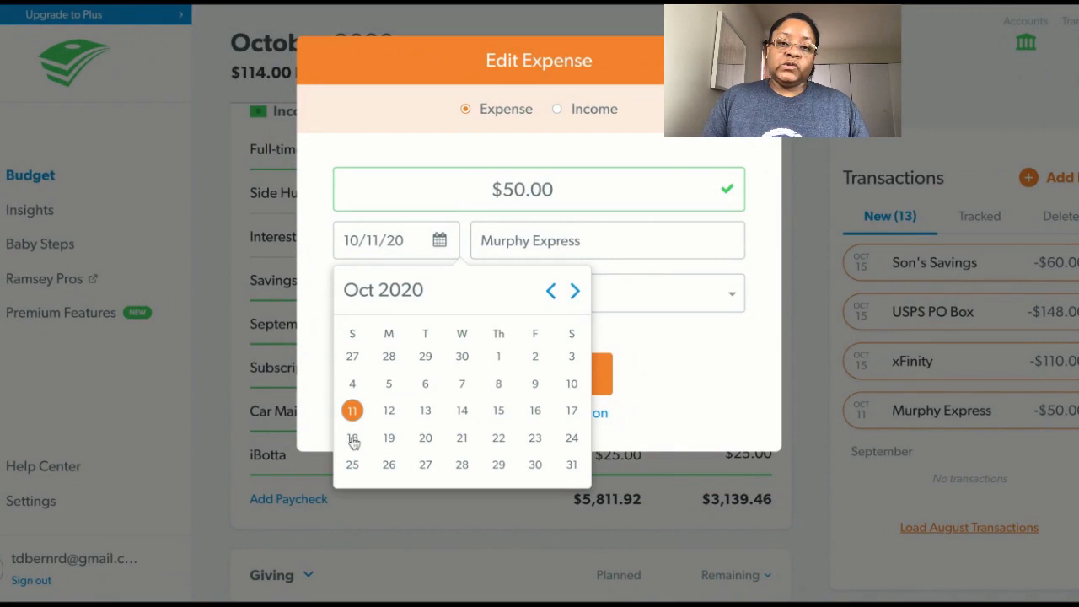
{"action": "left_click", "coordinate": [499, 412]}
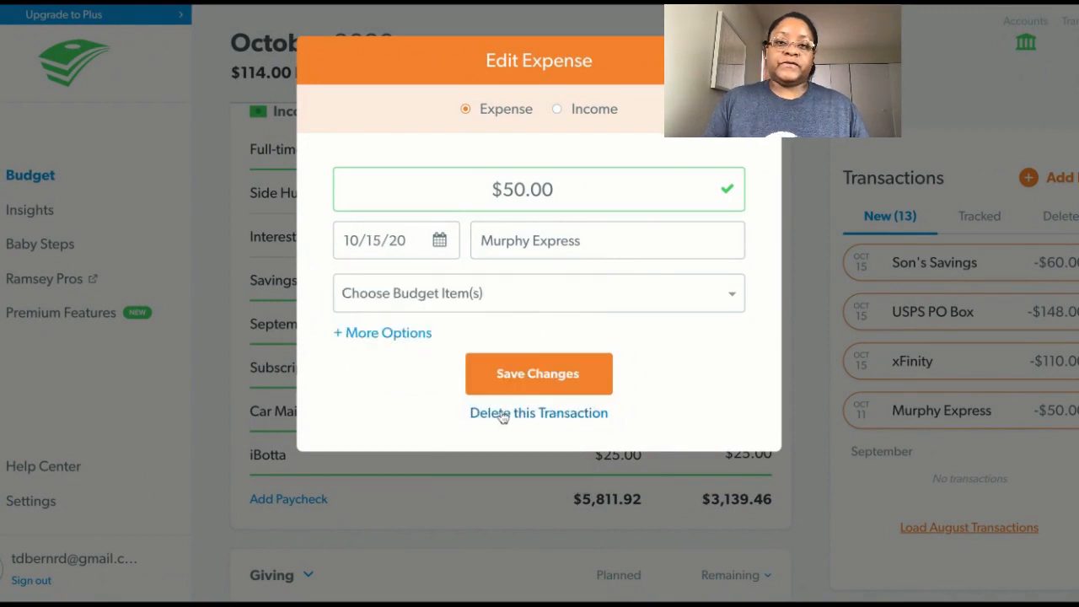
{"action": "left_click", "coordinate": [564, 379]}
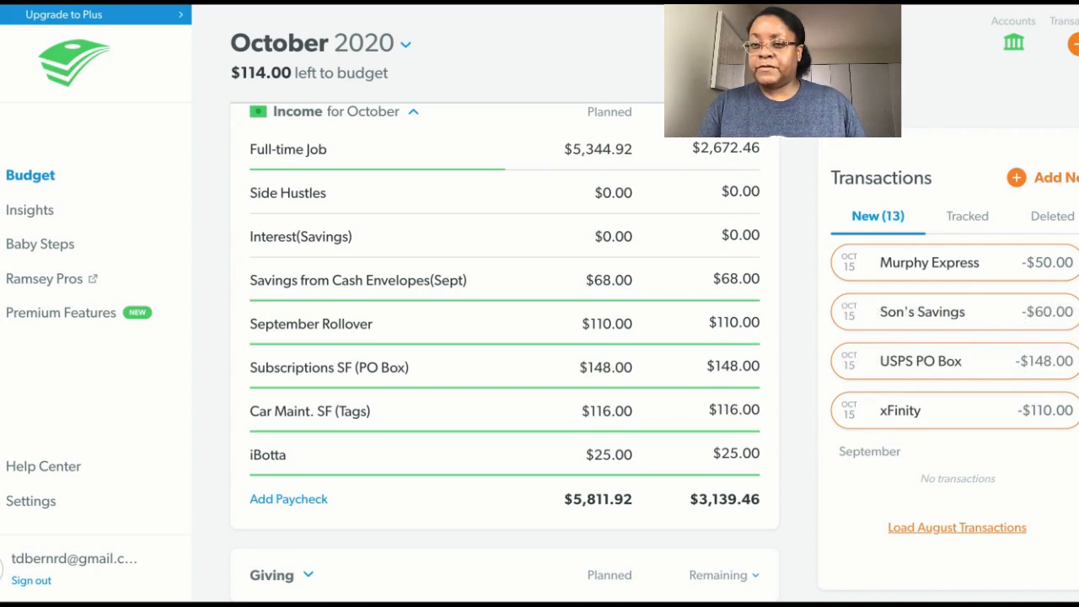
Review the remaining new October transactions from the latest date down to October 15.
{"action": "scroll", "coordinate": [952, 396], "scroll_direction": "up", "scroll_amount": 5}
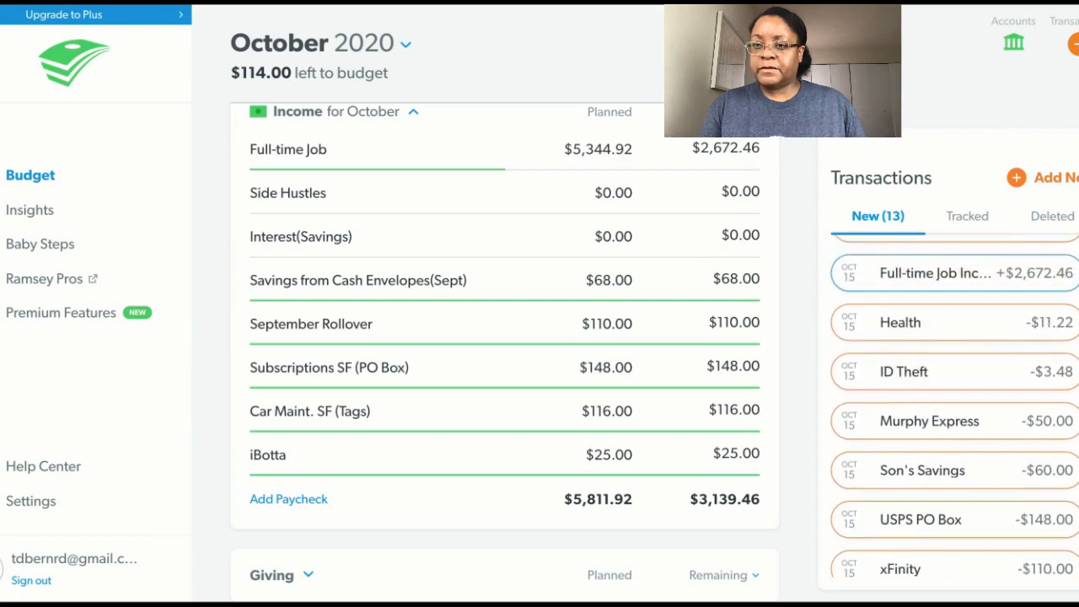
{"action": "scroll", "coordinate": [953, 396], "scroll_direction": "up", "scroll_amount": 1}
{"action": "scroll", "coordinate": [952, 406], "scroll_direction": "up", "scroll_amount": 3}
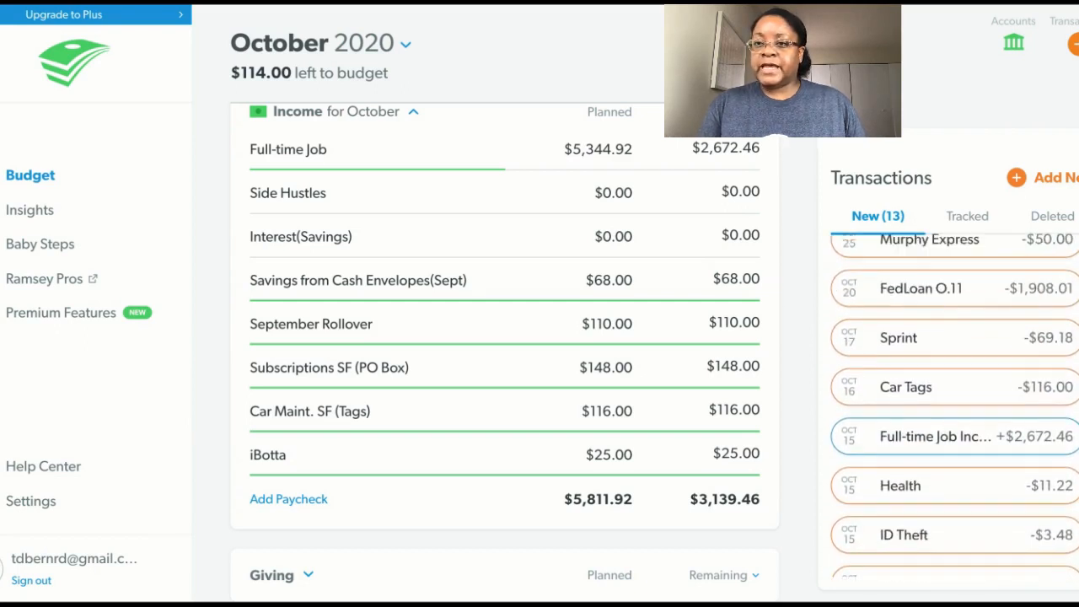
{"action": "scroll", "coordinate": [952, 407], "scroll_direction": "up", "scroll_amount": 1}
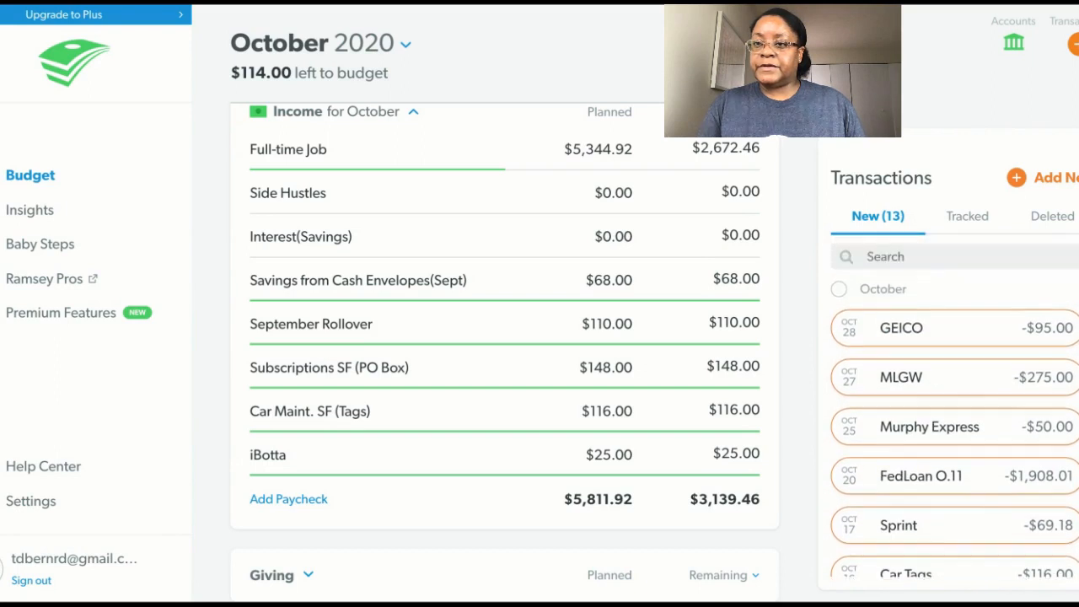
{"action": "scroll", "coordinate": [952, 404], "scroll_direction": "down", "scroll_amount": 5}
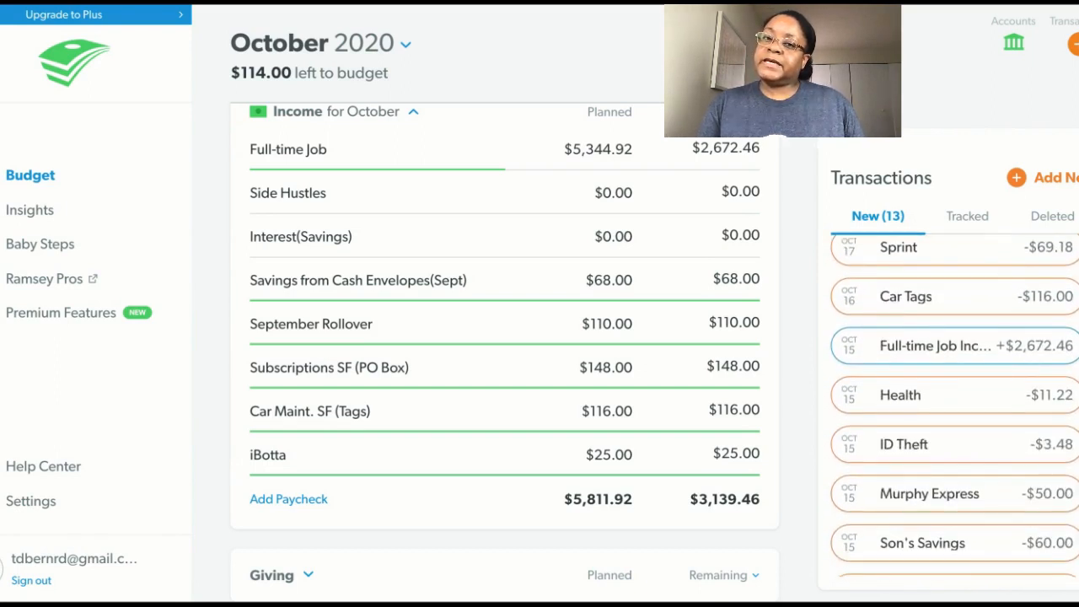
Set the planned amount for Car Tags in the Transportation group to $116.00.
{"action": "scroll", "coordinate": [503, 337], "scroll_direction": "down", "scroll_amount": 10}
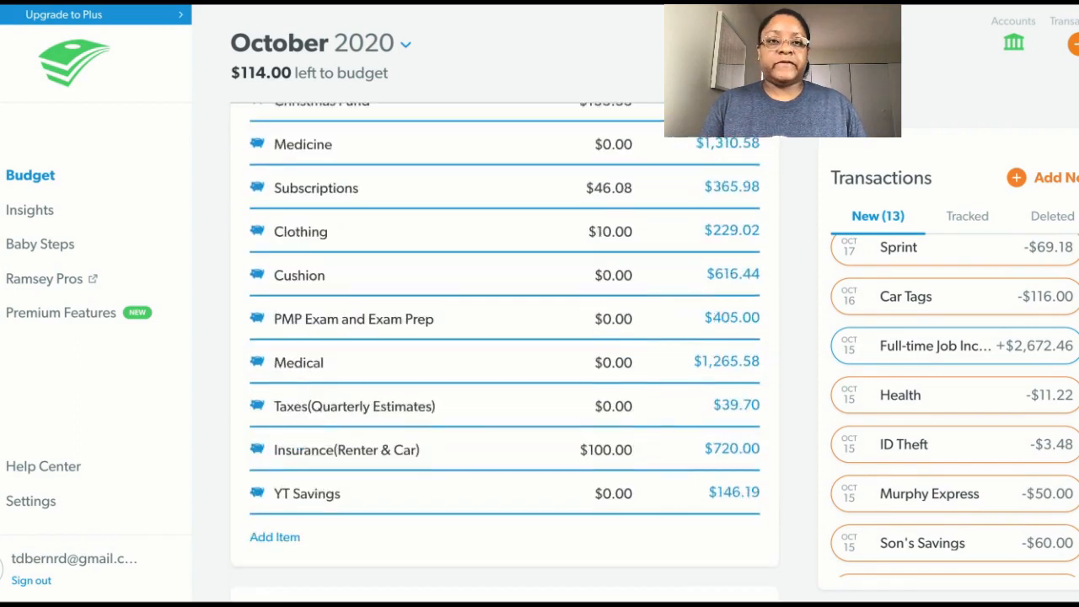
{"action": "scroll", "coordinate": [504, 352], "scroll_direction": "down", "scroll_amount": 7}
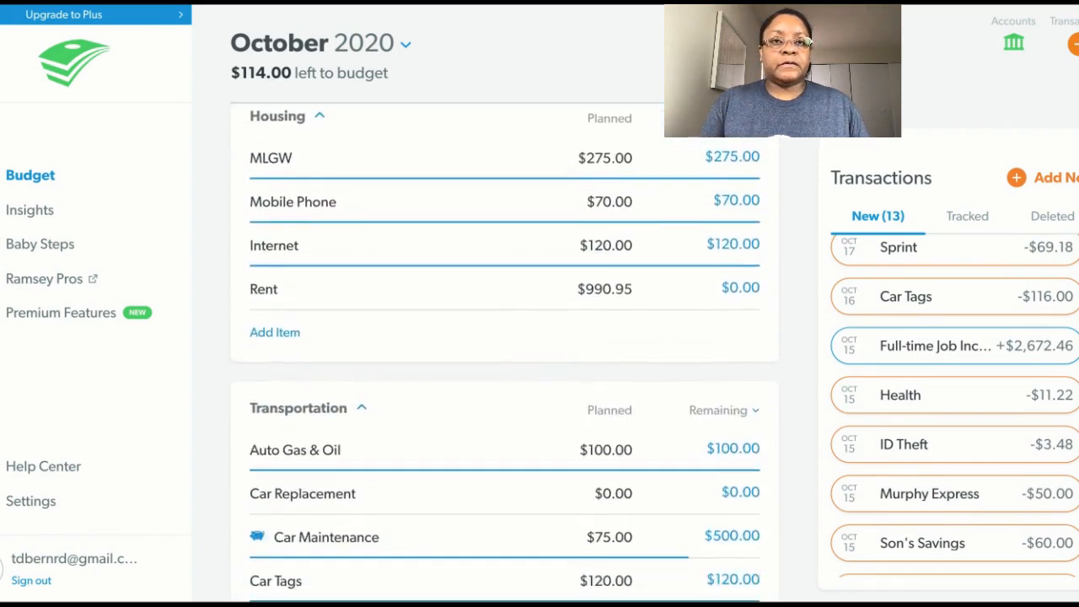
{"action": "scroll", "coordinate": [504, 353], "scroll_direction": "down", "scroll_amount": 6}
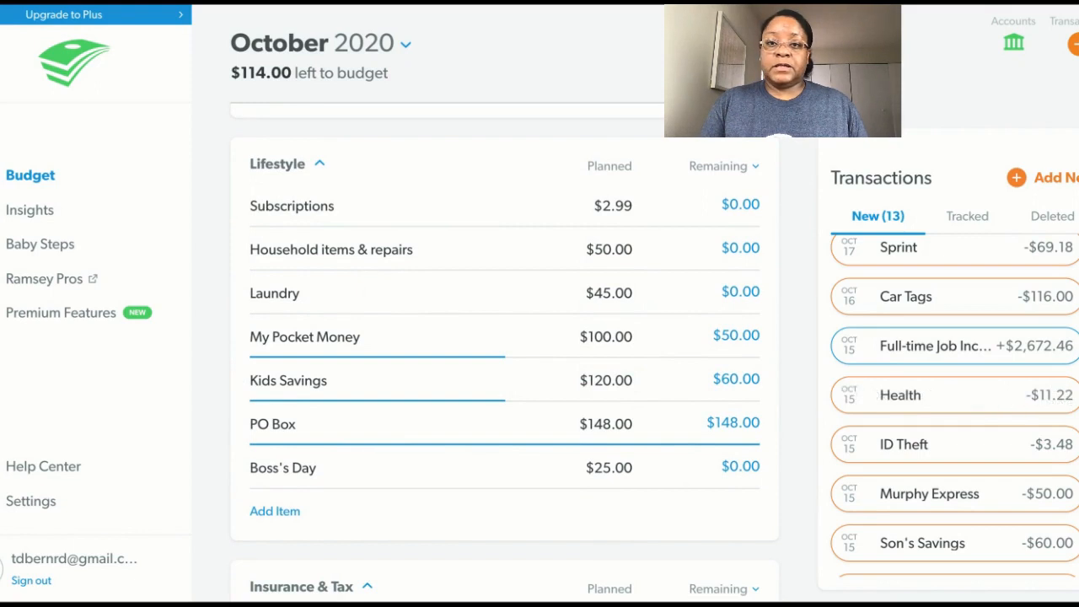
{"action": "scroll", "coordinate": [504, 352], "scroll_direction": "up", "scroll_amount": 6}
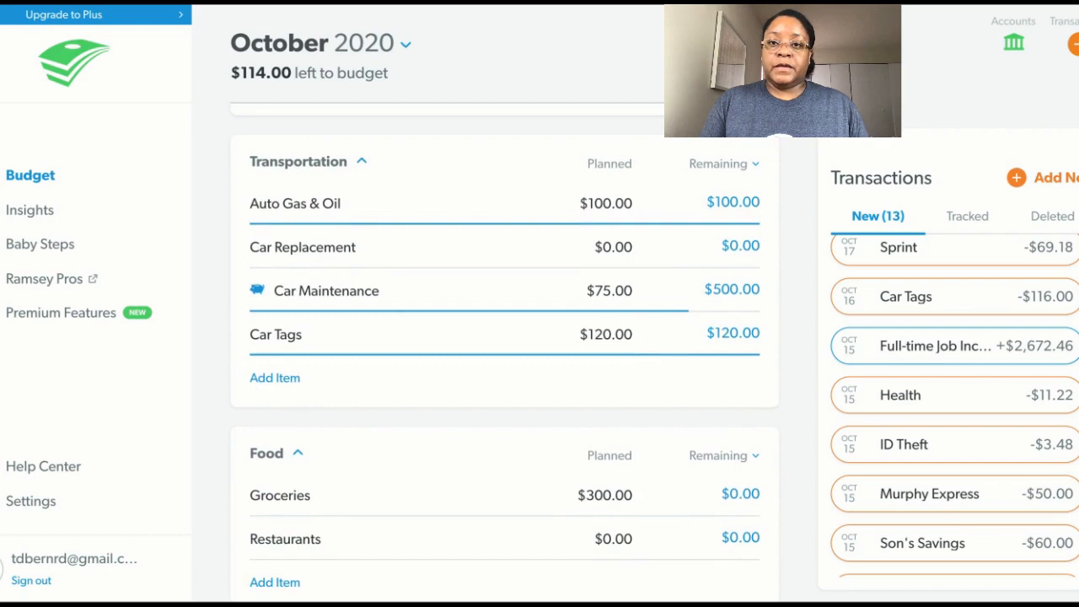
{"action": "left_click", "coordinate": [605, 334]}
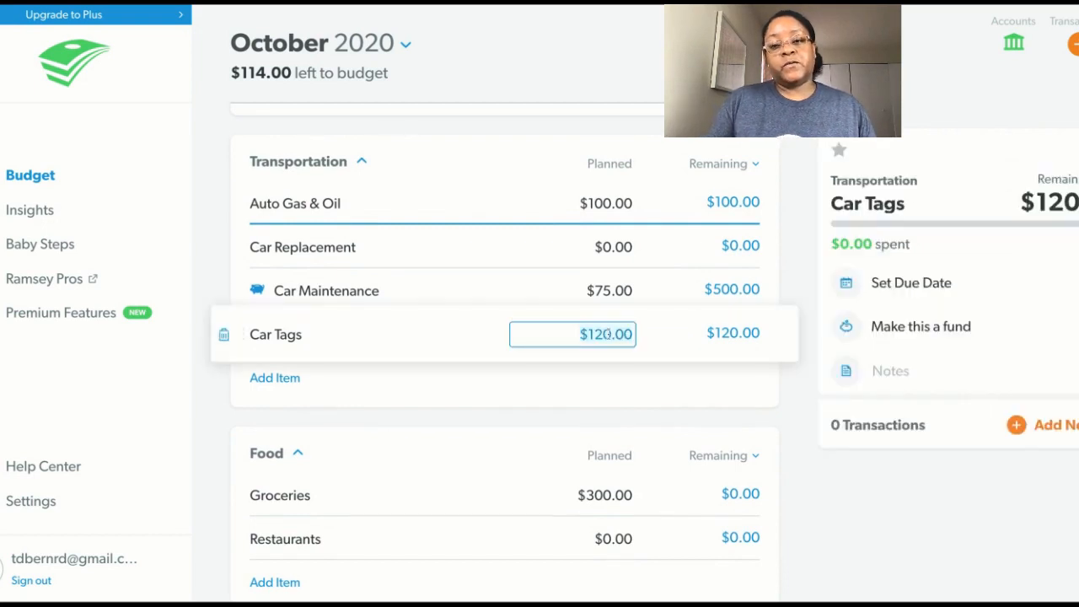
{"action": "key", "text": "ctrl+a"}
{"action": "key", "text": "BackSpace"}
{"action": "type", "text": "116"}
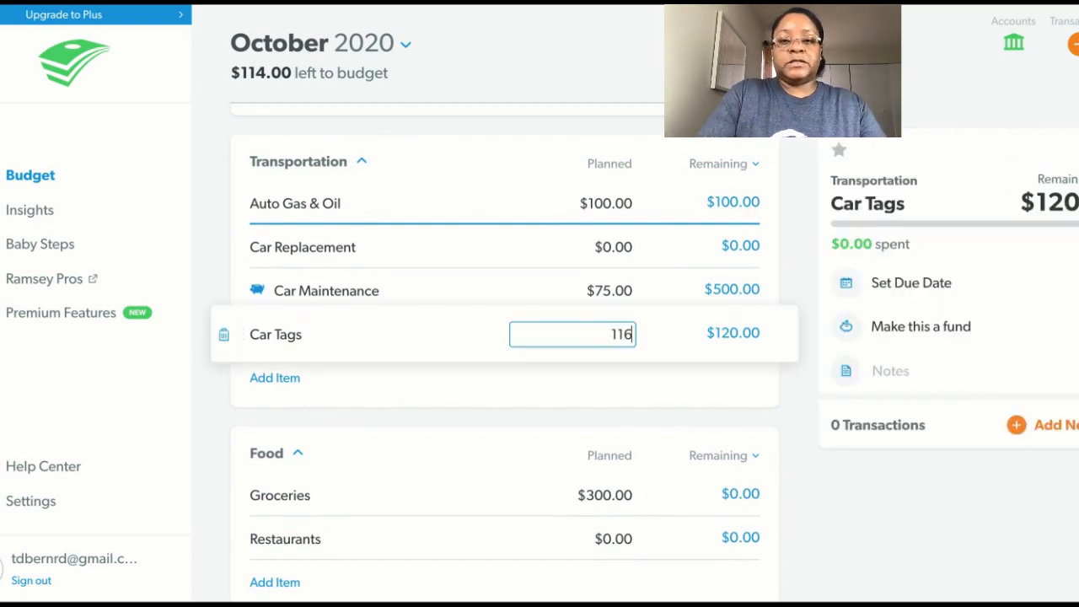
{"action": "key", "text": "Tab"}
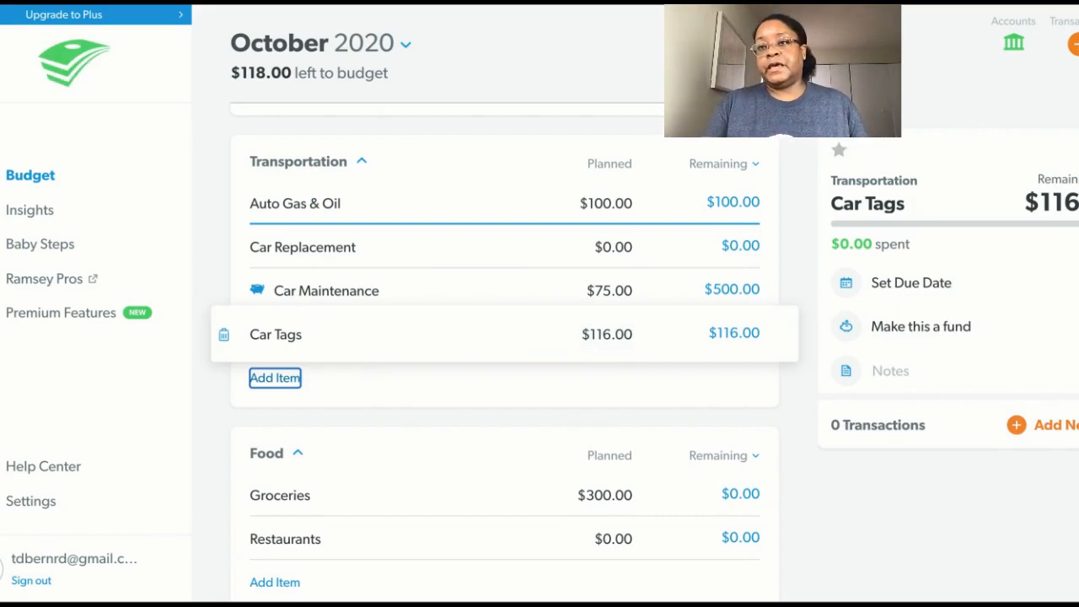
{"action": "left_click", "coordinate": [1074, 49]}
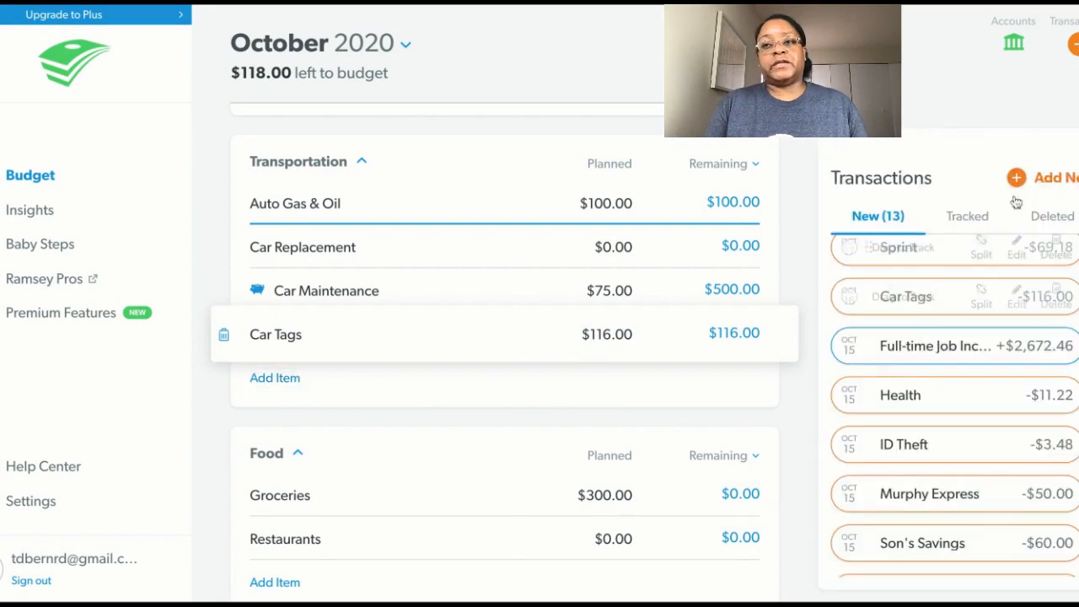
{"action": "left_click", "coordinate": [1073, 46]}
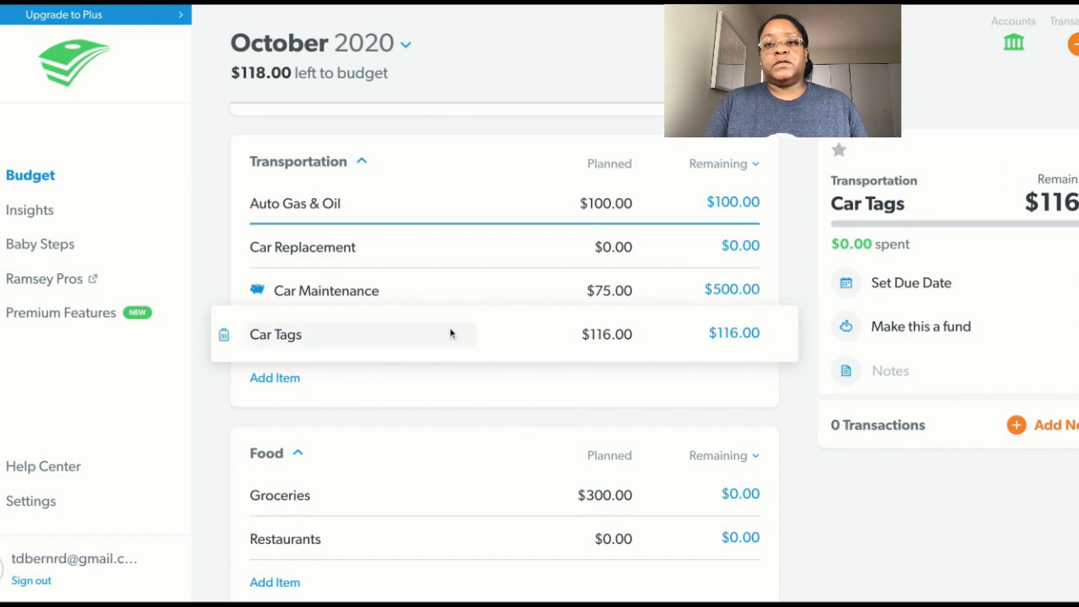
{"action": "left_click", "coordinate": [1016, 424]}
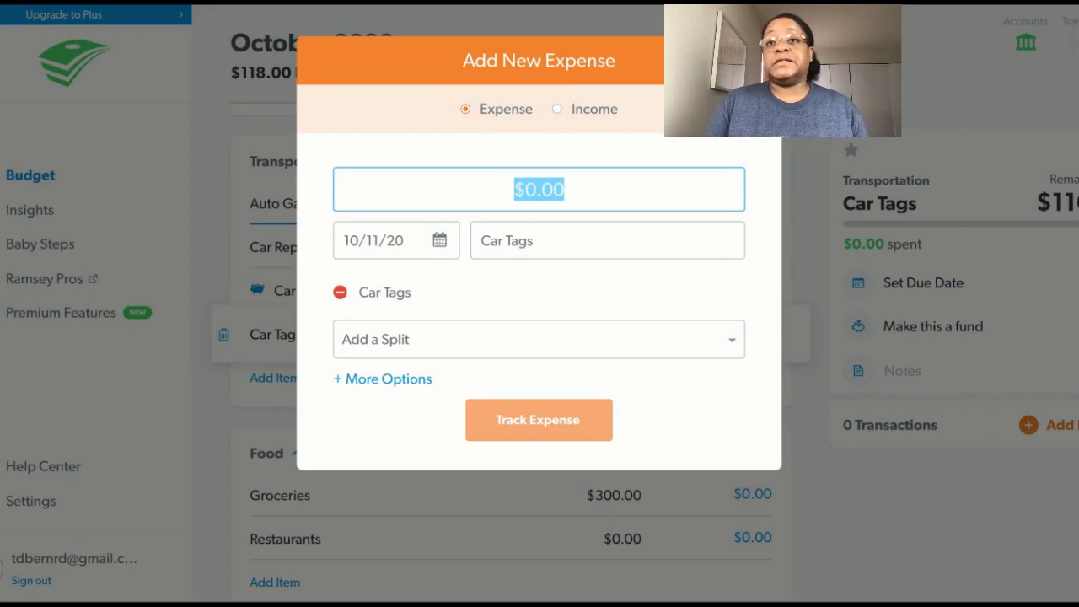
{"action": "left_click", "coordinate": [756, 61]}
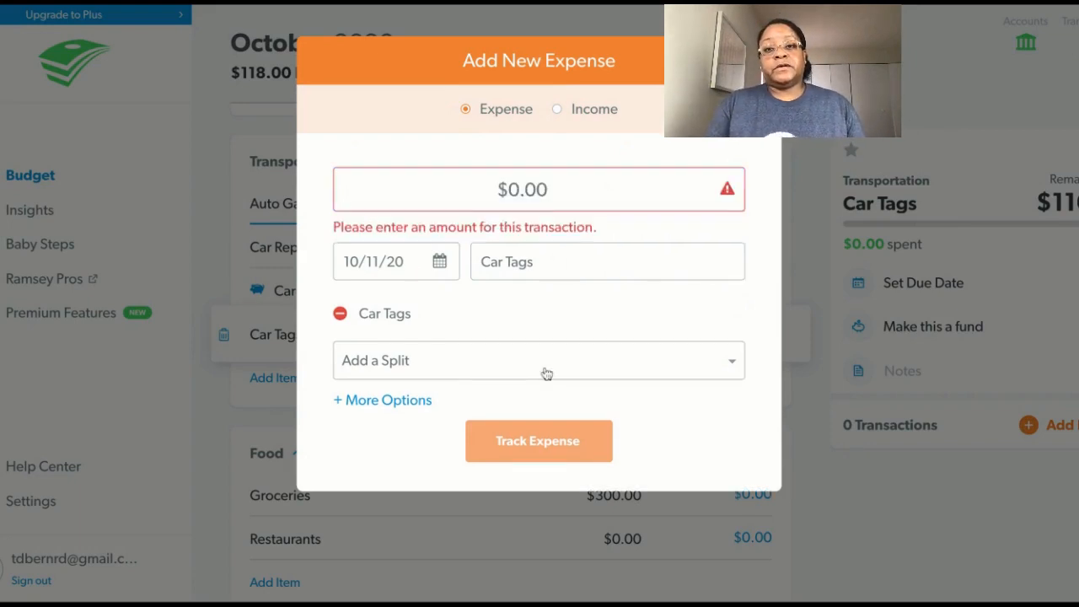
{"action": "left_click", "coordinate": [546, 446]}
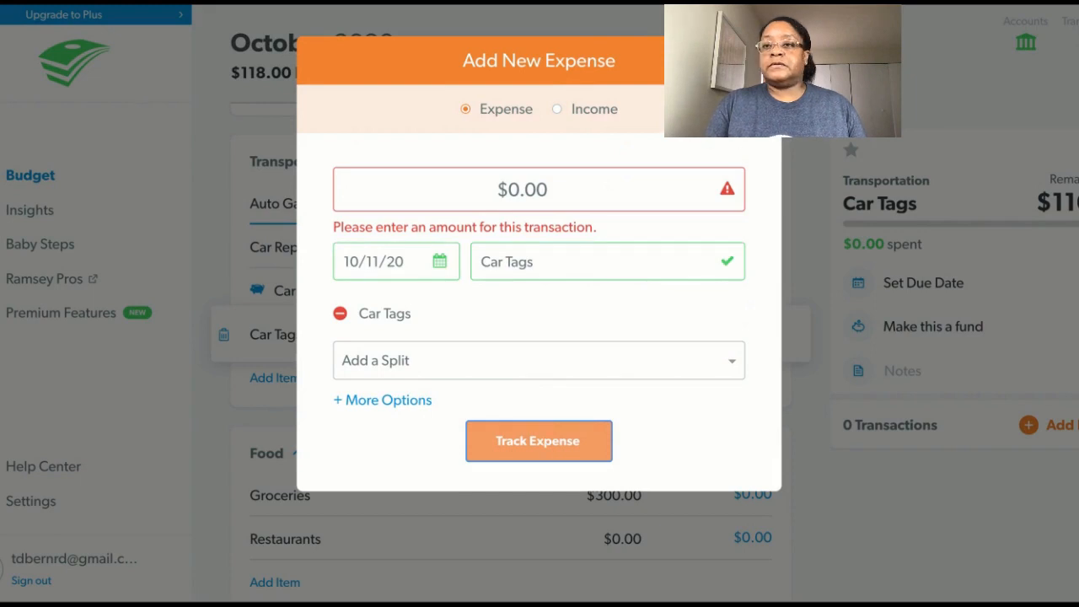
{"action": "left_click", "coordinate": [756, 61]}
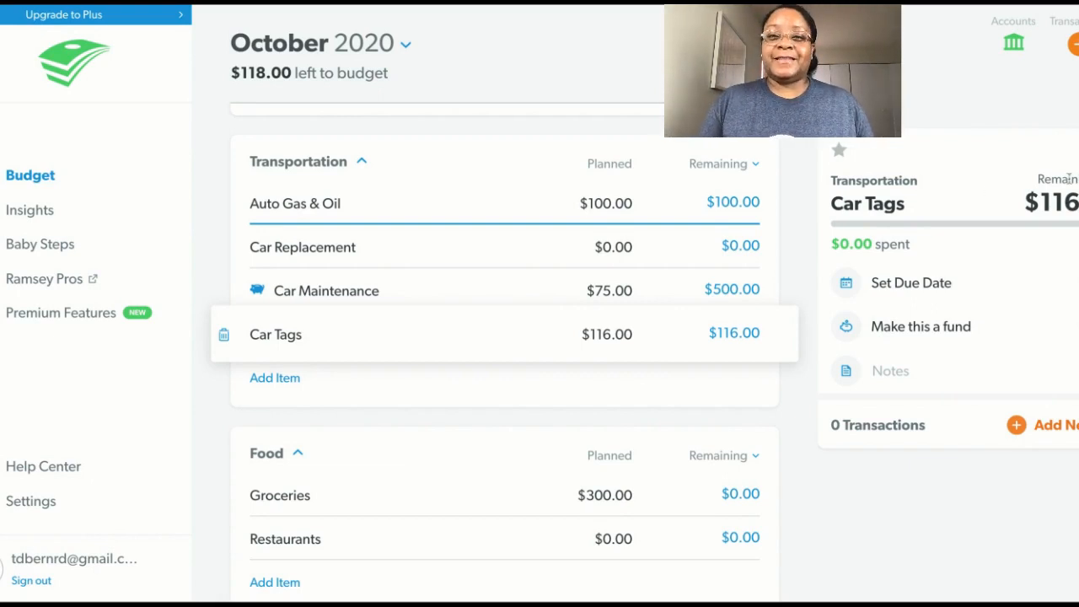
Examine the fund details of the Car Maintenance item in Transportation, including its balance and savings goal, and close the item.
{"action": "left_click", "coordinate": [497, 285]}
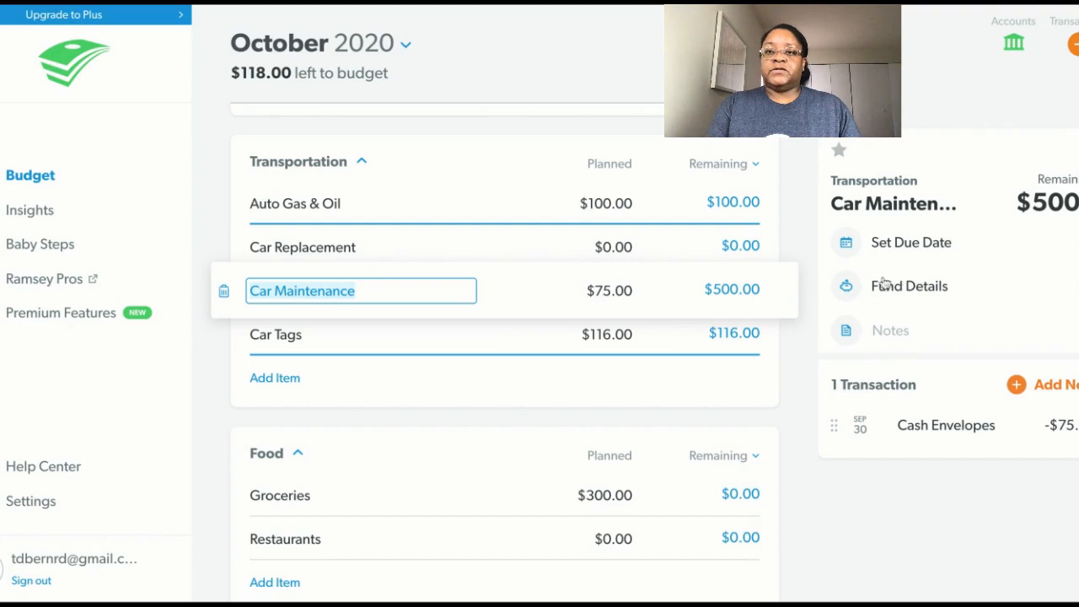
{"action": "left_click", "coordinate": [1038, 282]}
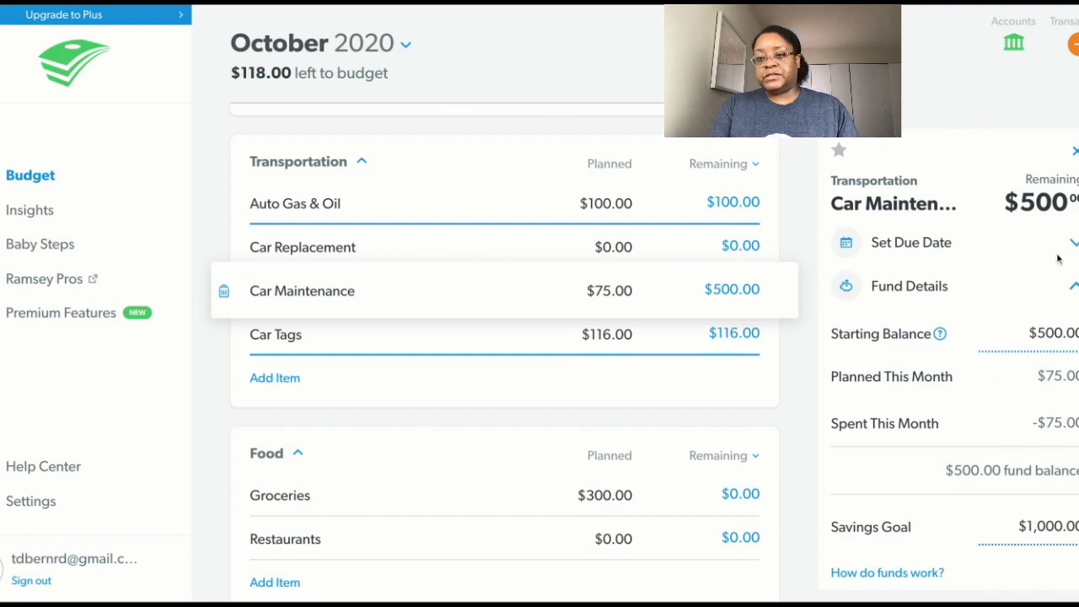
{"action": "left_click", "coordinate": [1074, 150]}
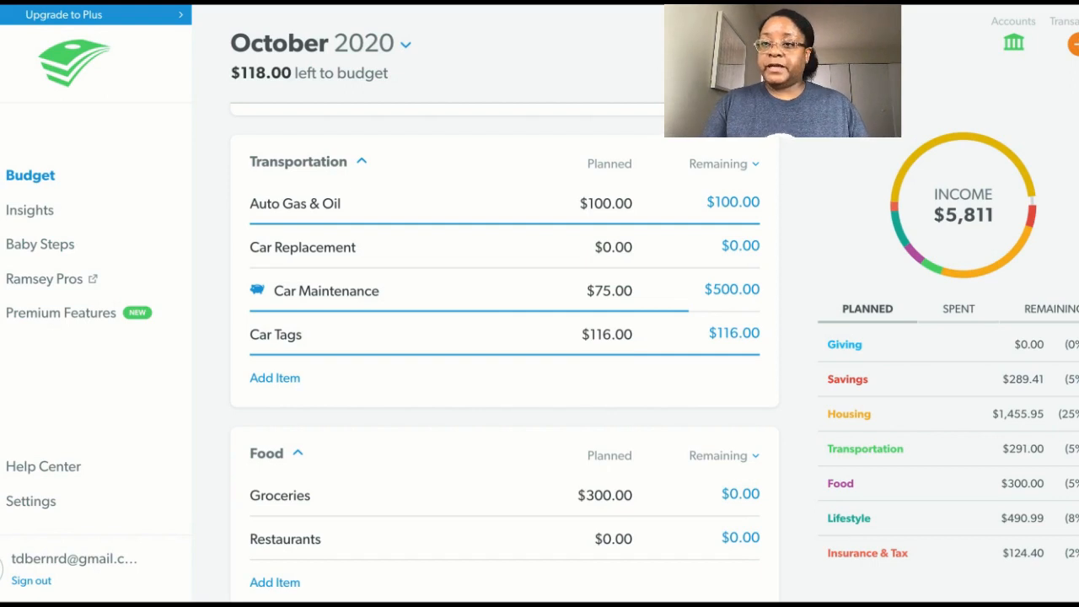
{"action": "scroll", "coordinate": [503, 354], "scroll_direction": "up", "scroll_amount": 15}
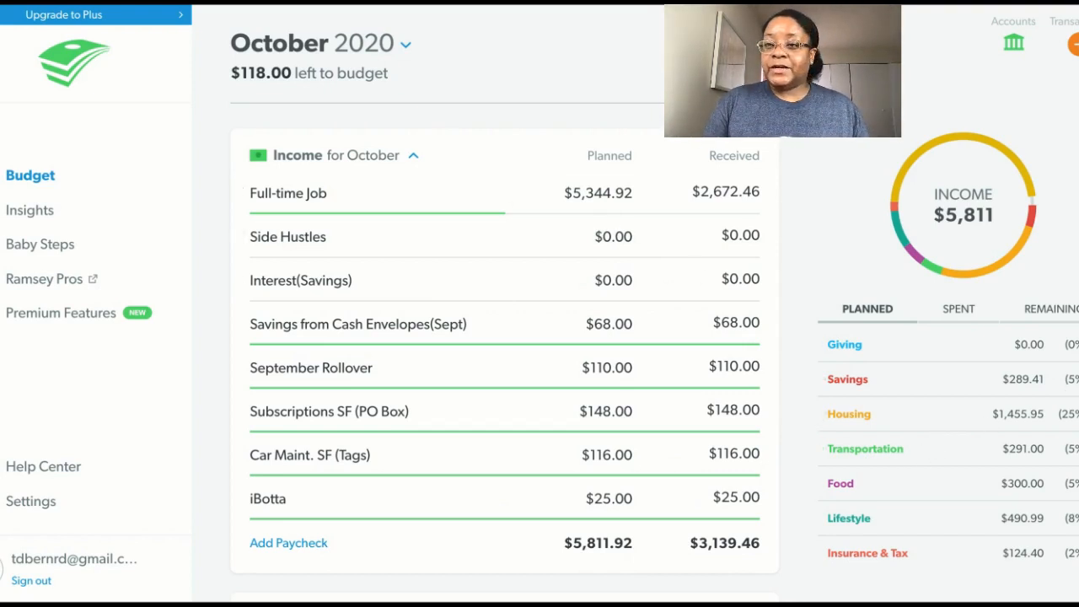
{"action": "scroll", "coordinate": [948, 441], "scroll_direction": "down", "scroll_amount": 2}
{"action": "scroll", "coordinate": [948, 440], "scroll_direction": "up", "scroll_amount": 2}
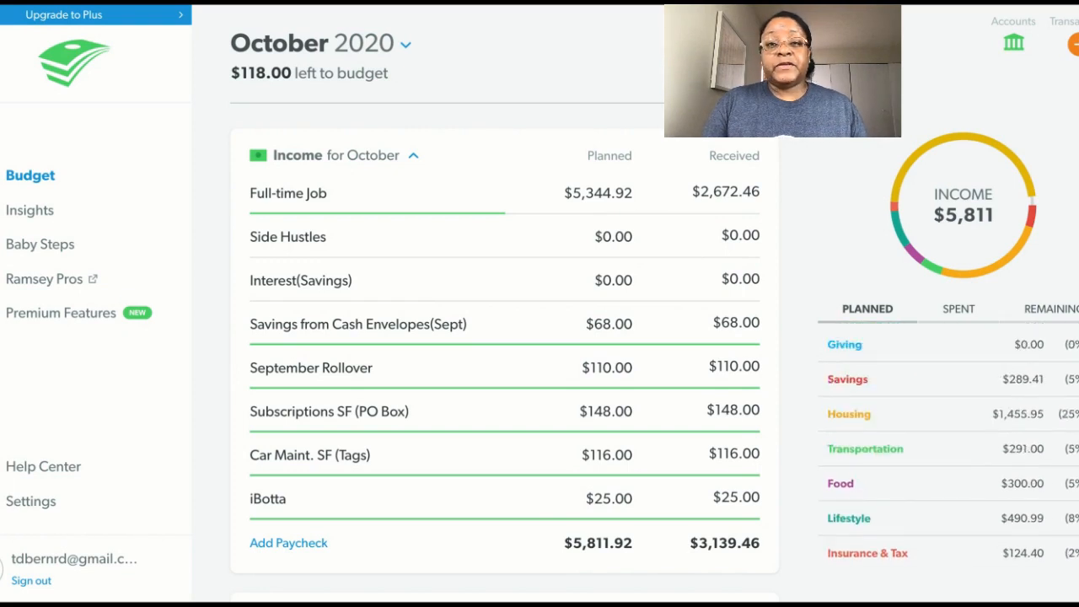